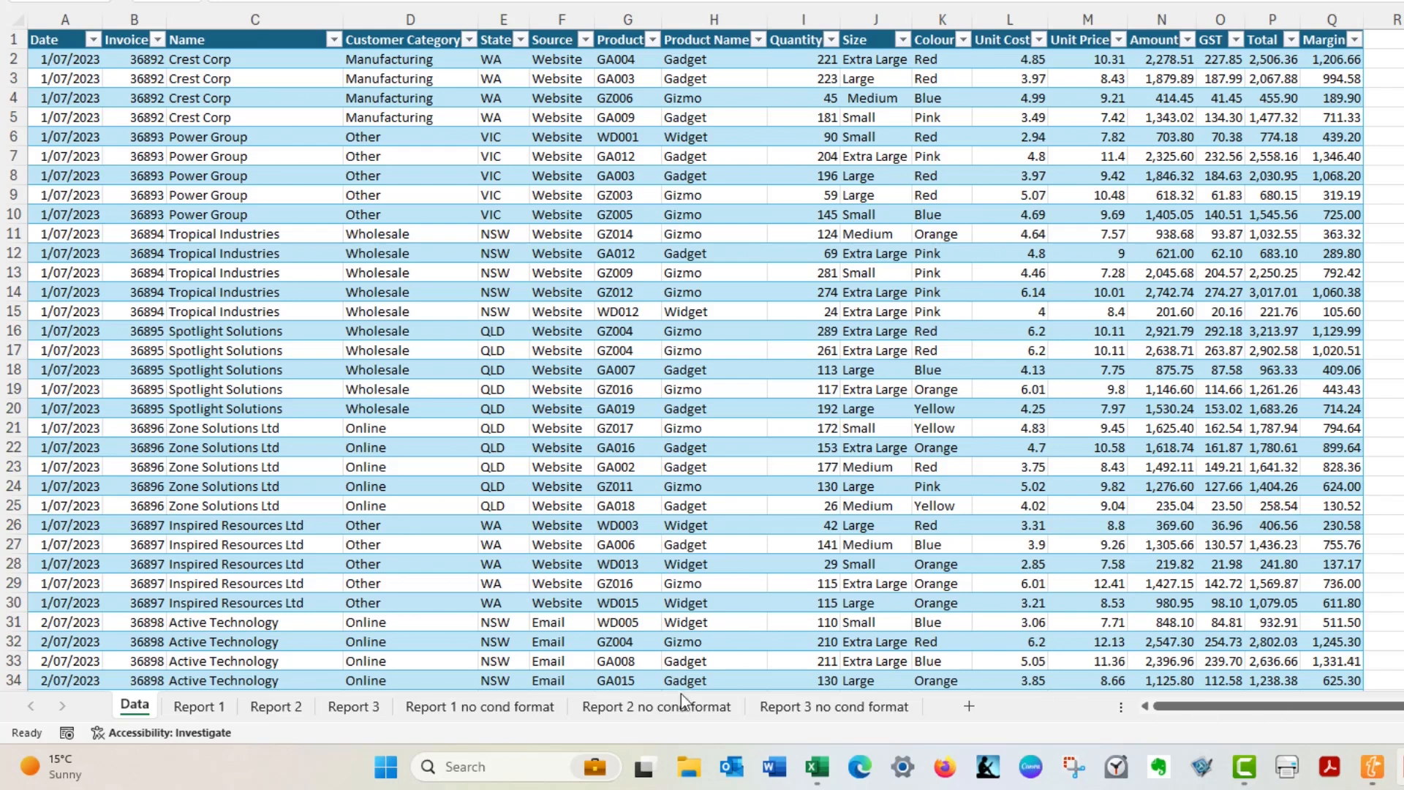
- View the finished heat maps on the Report 1, Report 2 and Report 3 sheets
left_click(207, 713)
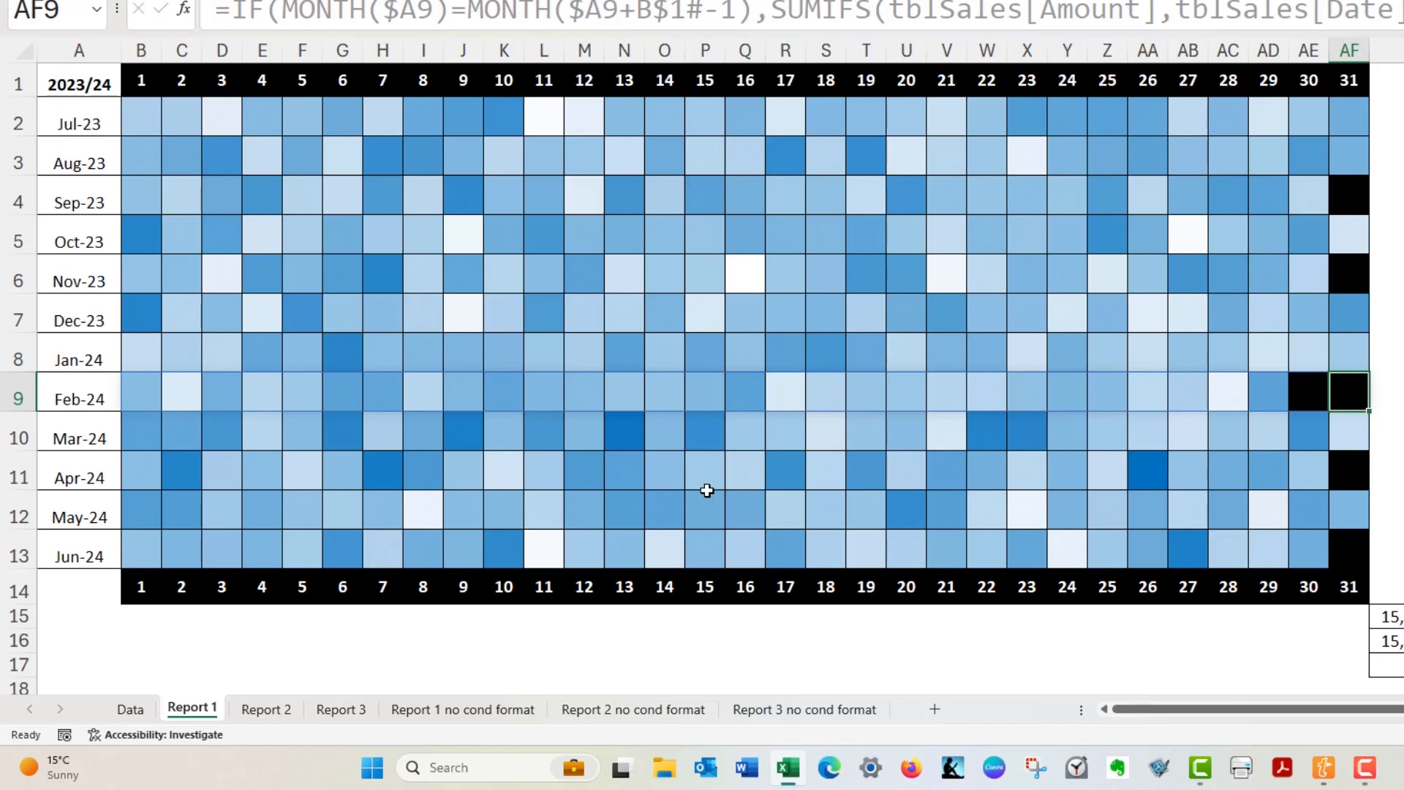
left_click(281, 709)
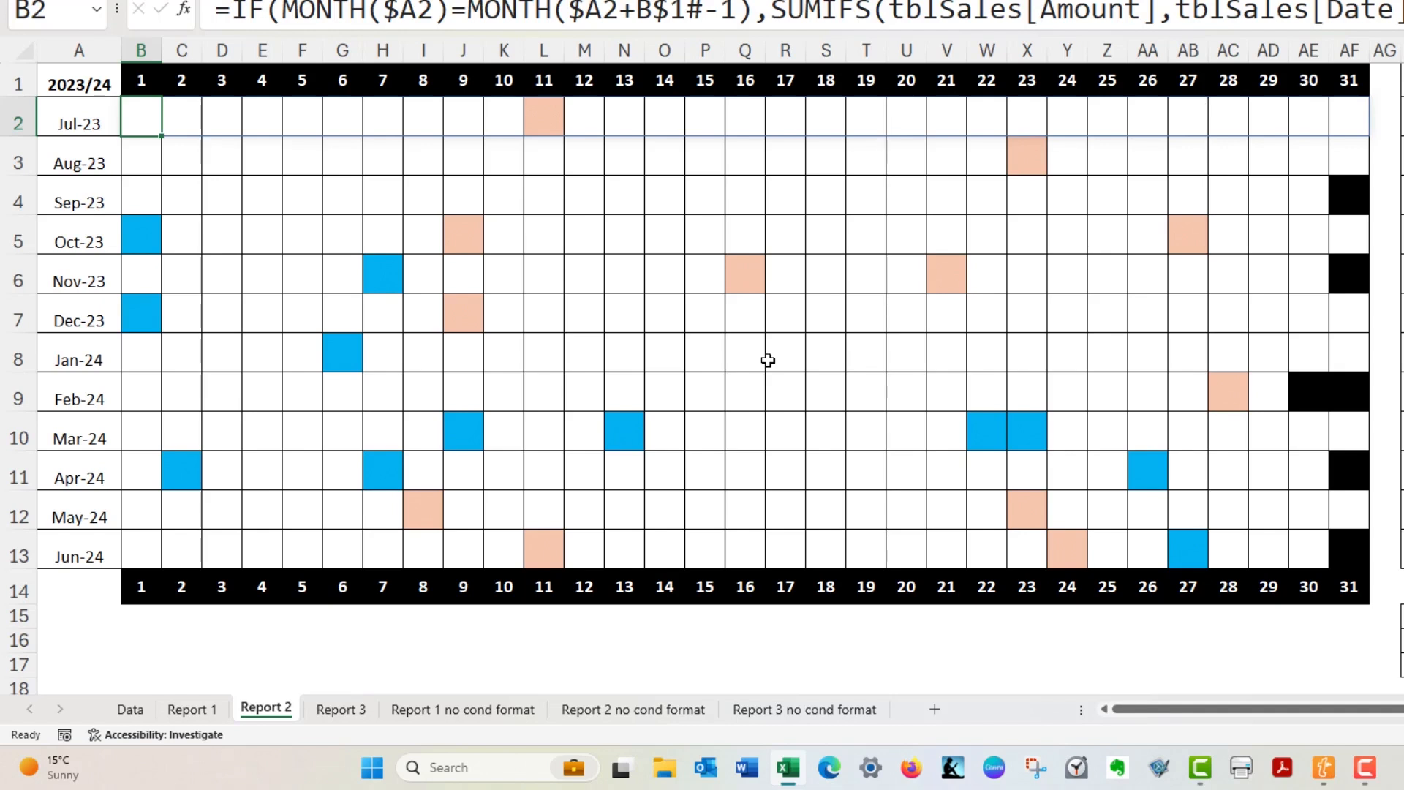
left_click(358, 708)
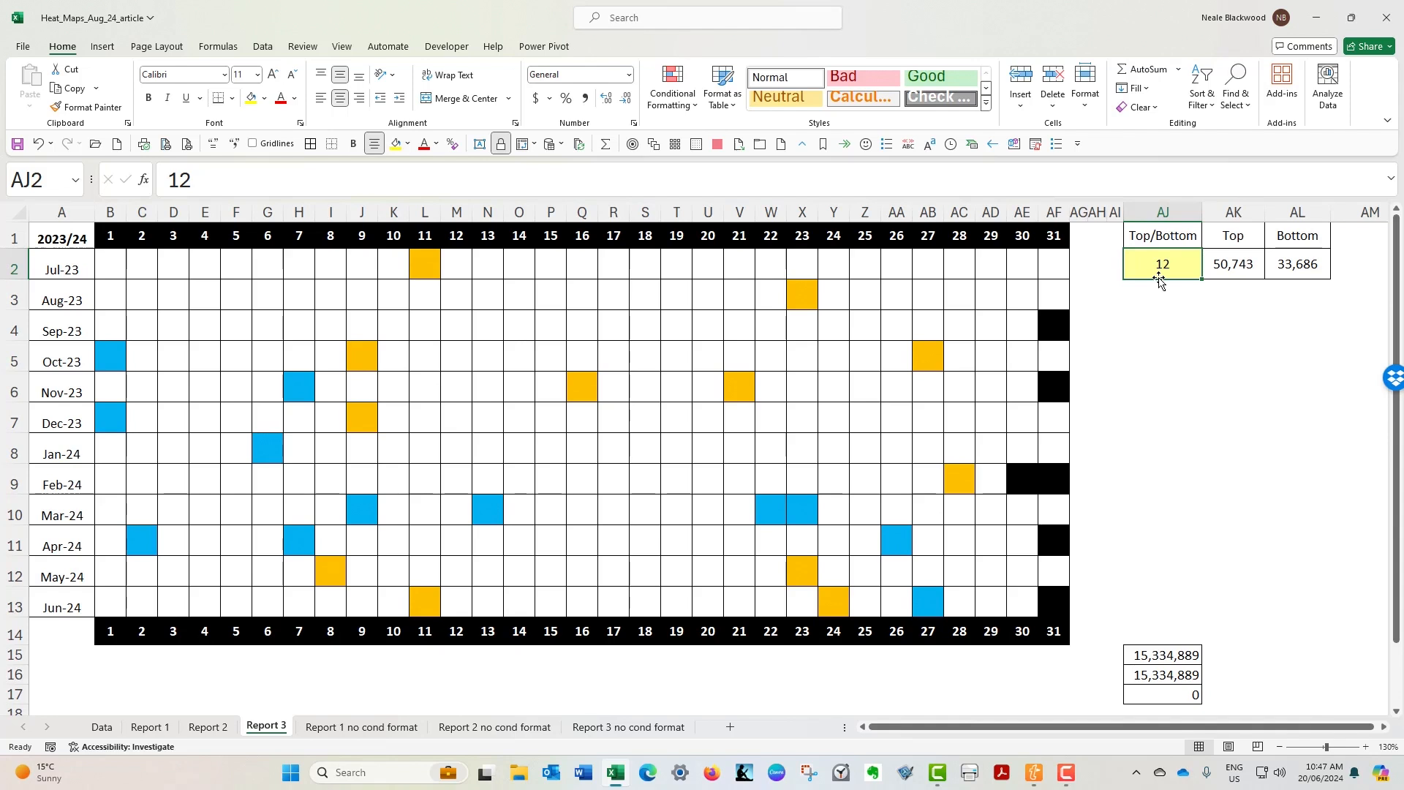
- Try 6 as the Top/Bottom count in cell AJ2 of Report 3, and set it back to 12
type("6")
key("Return")
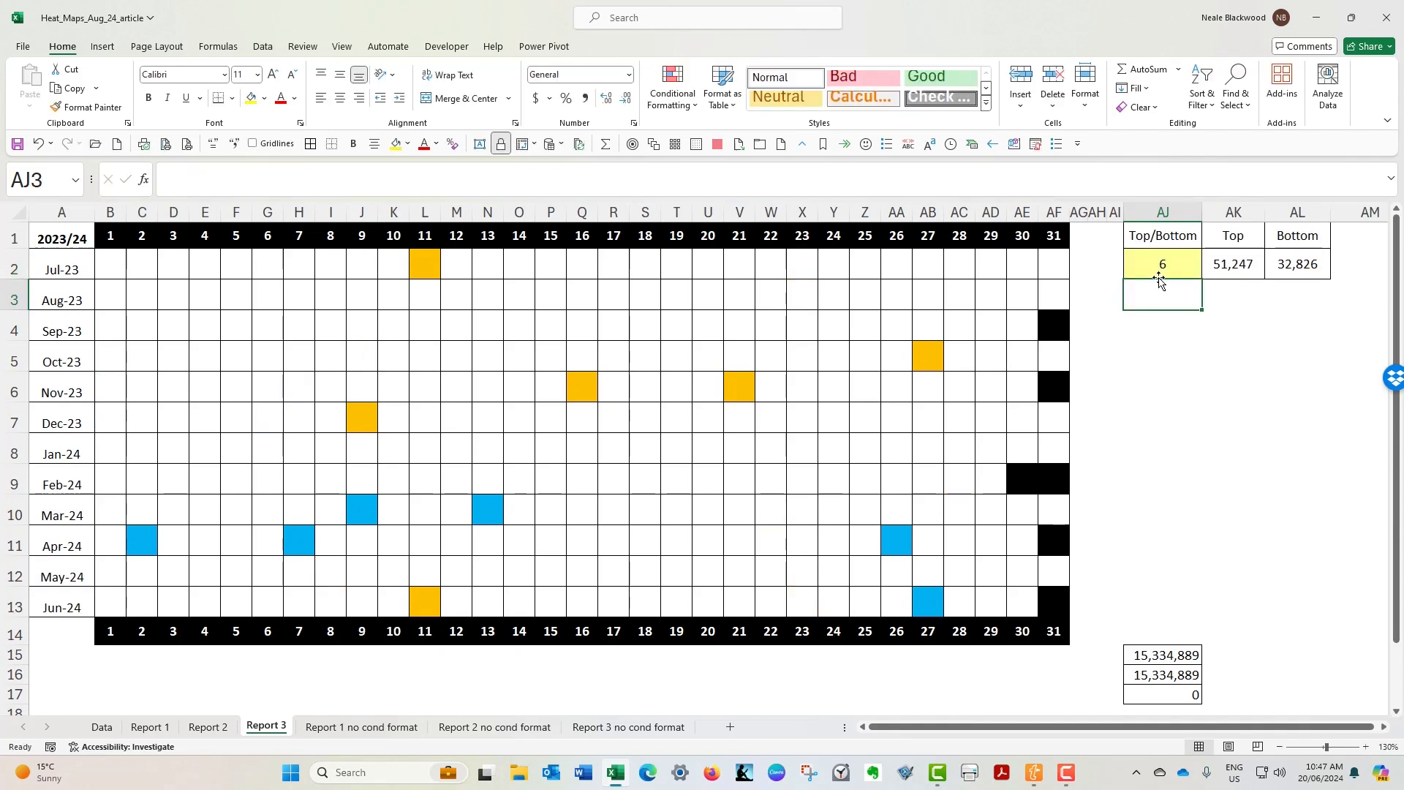
key("Up")
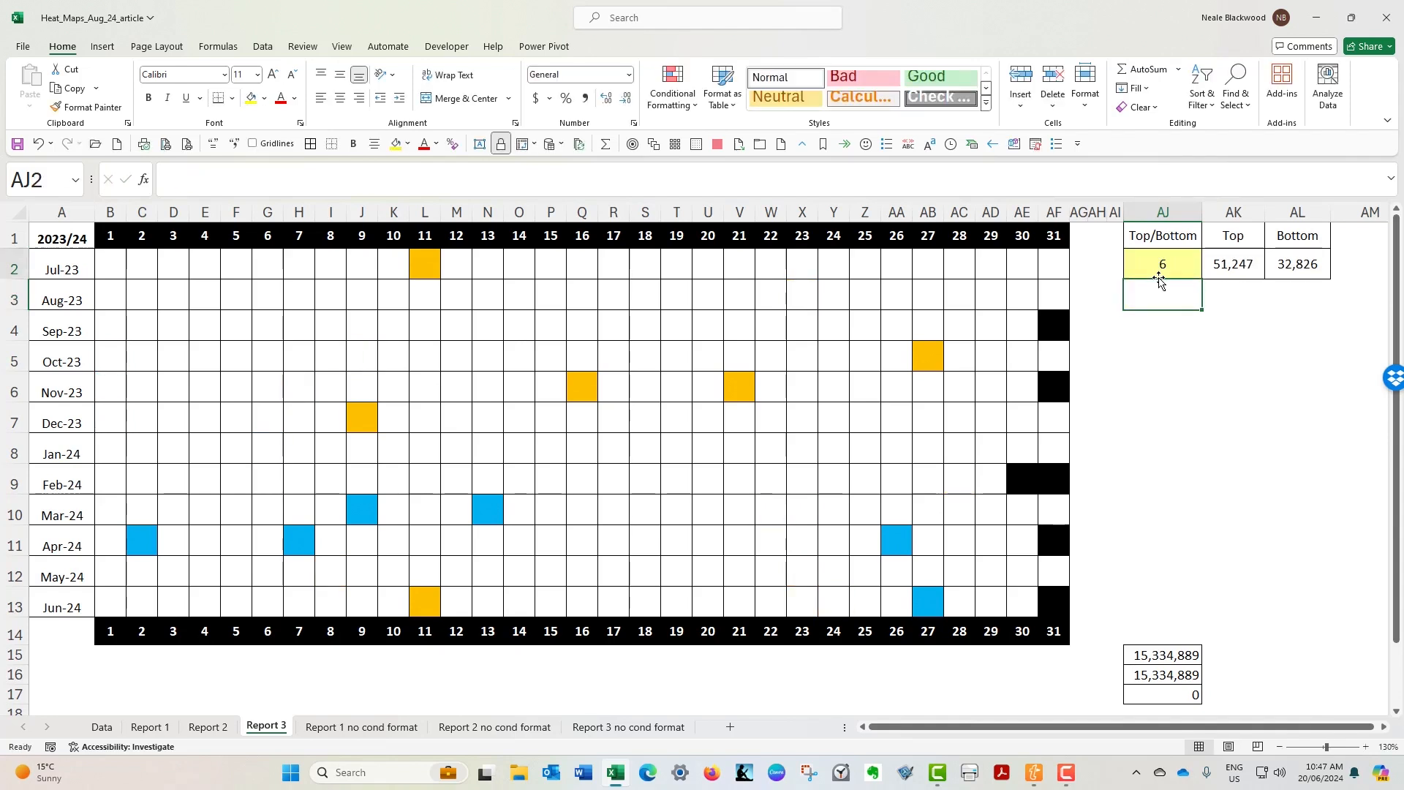
type("12")
key("Return")
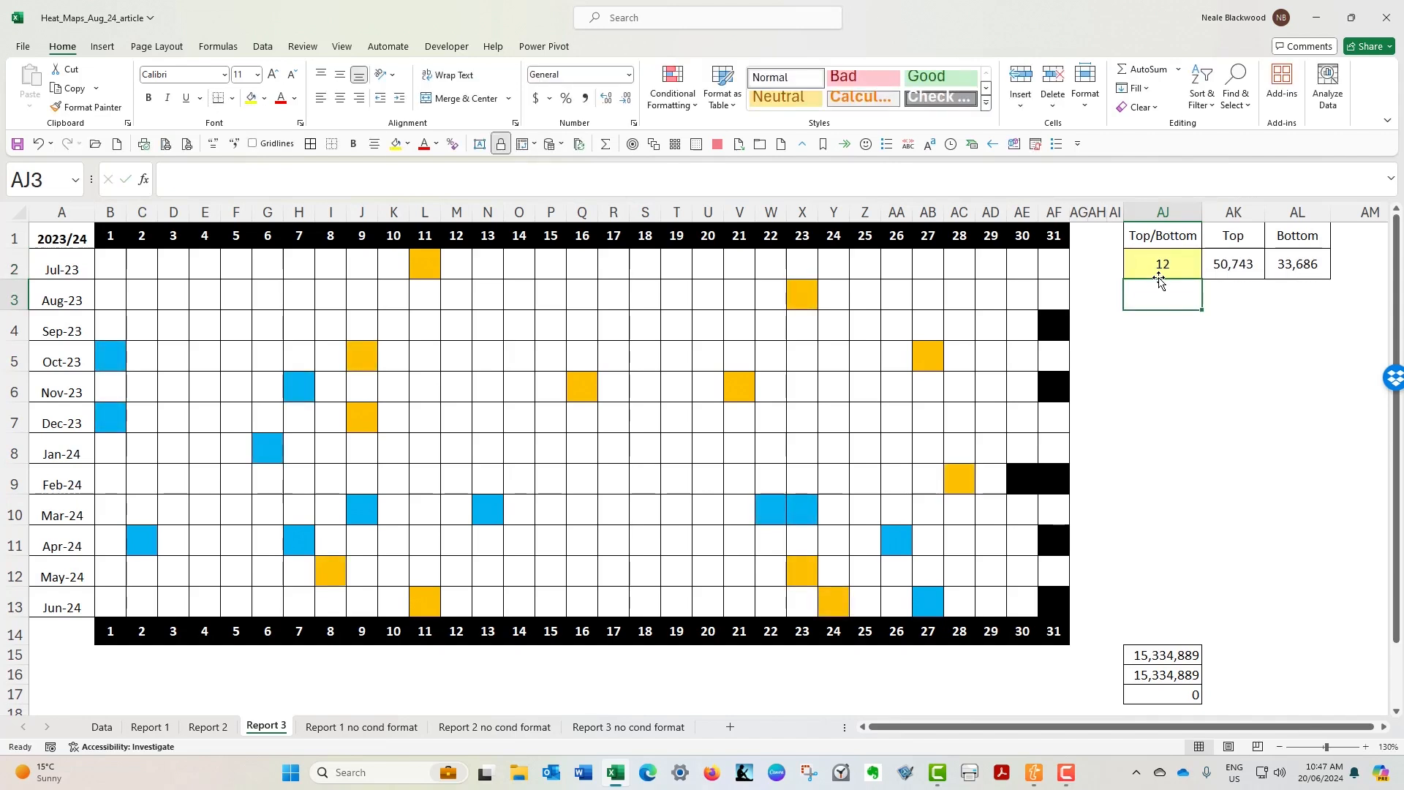
- On the Report 1 no cond format sheet, apply the General number format to B2:AF13
left_click(396, 728)
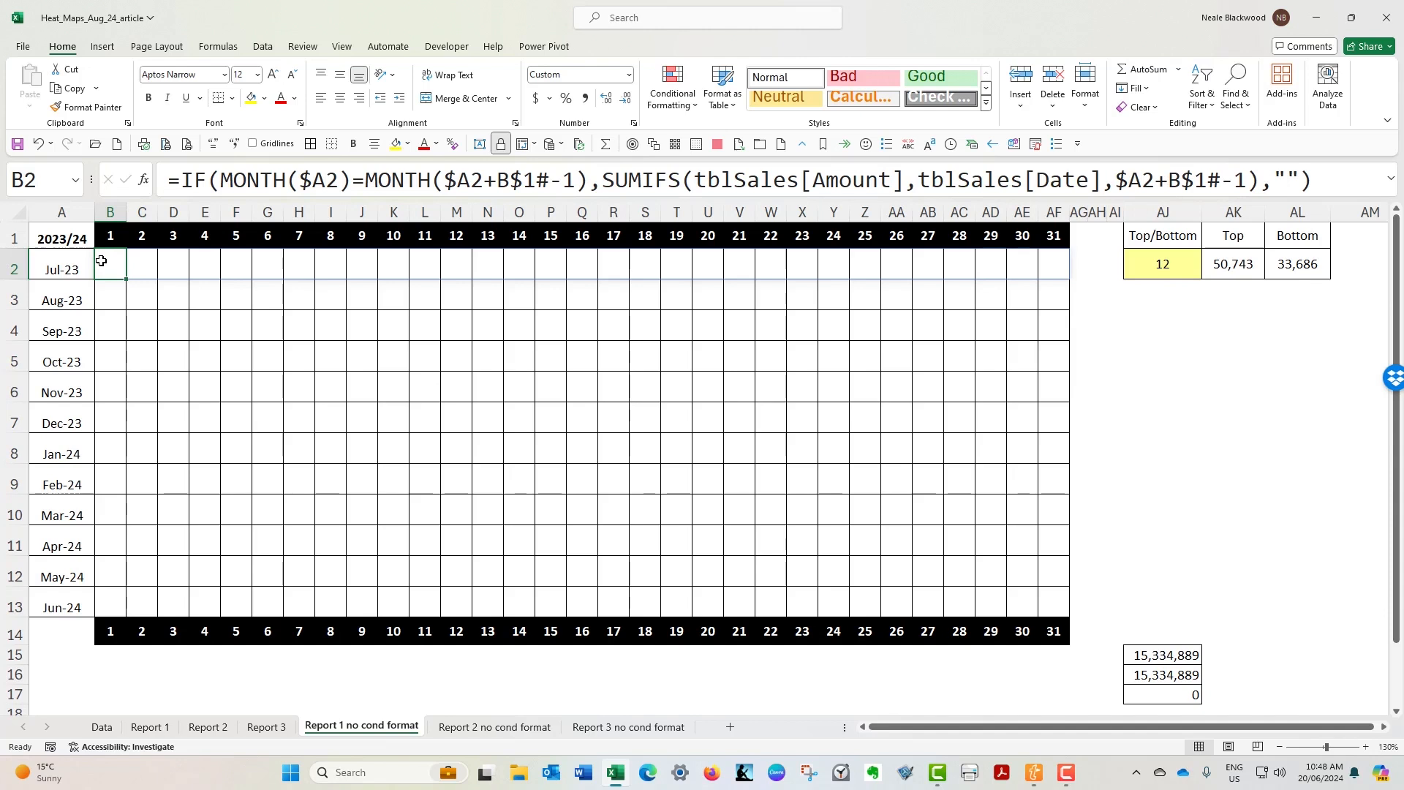
left_click_drag(102, 261, 1065, 605)
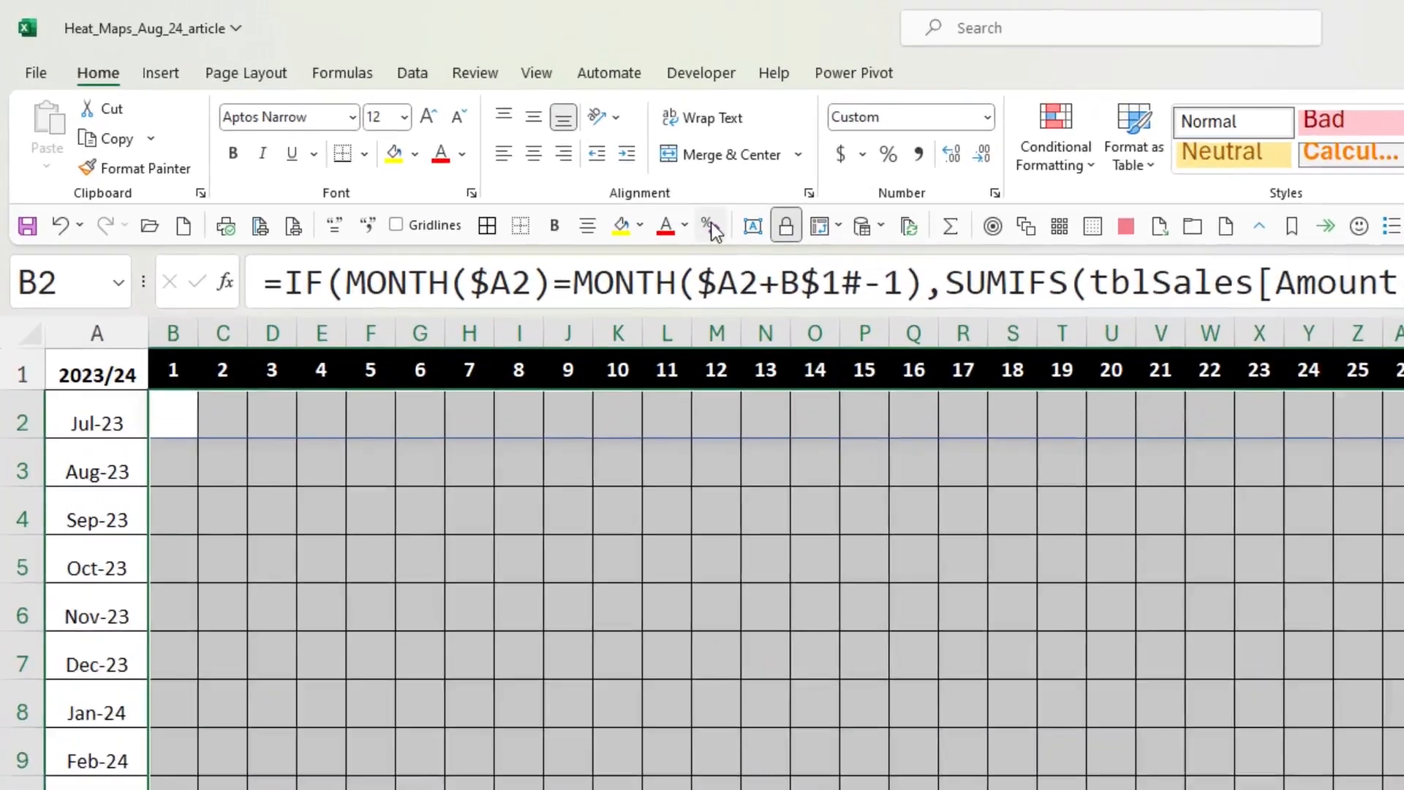
left_click(709, 224)
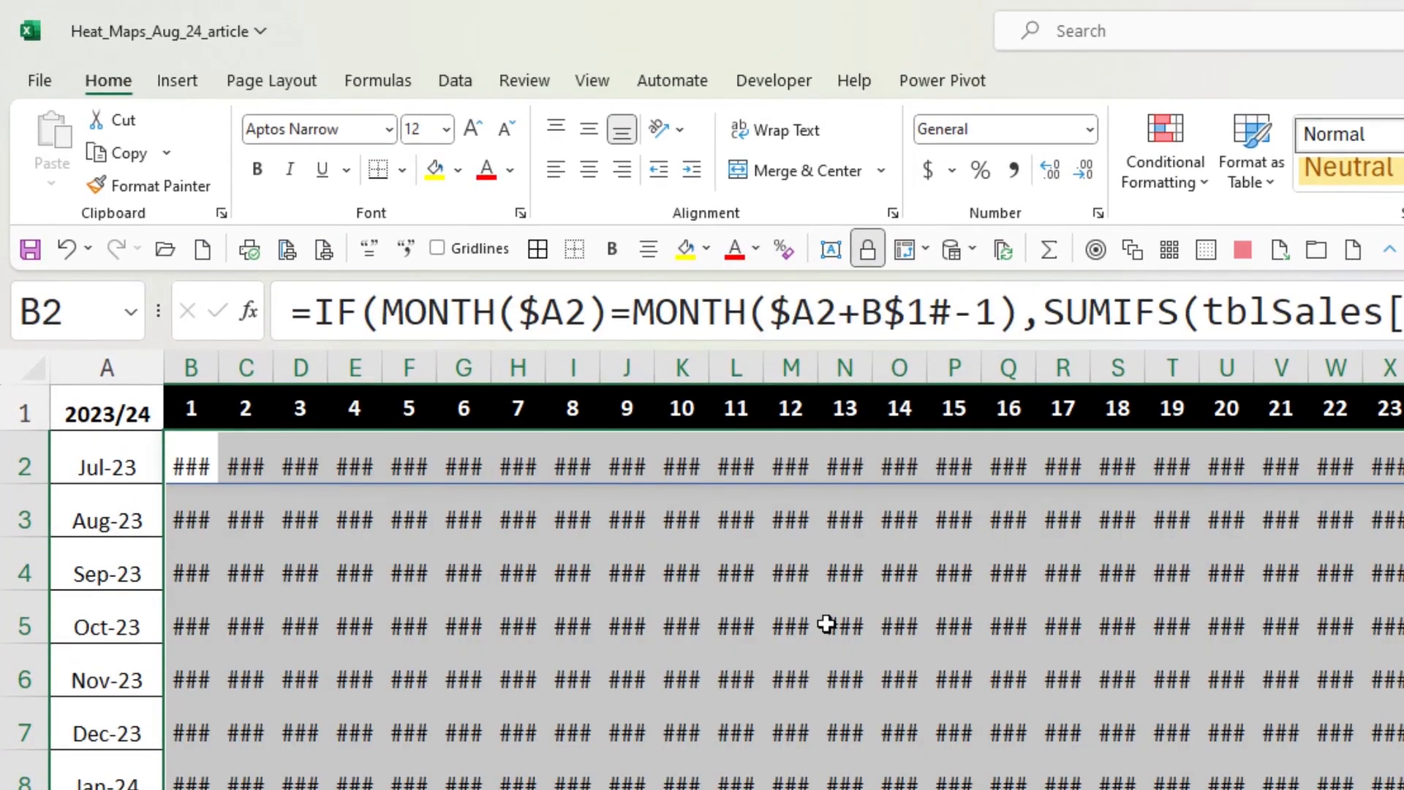
- Widen column B enough to read its values, and undo the column width change
left_click_drag(219, 358, 296, 359)
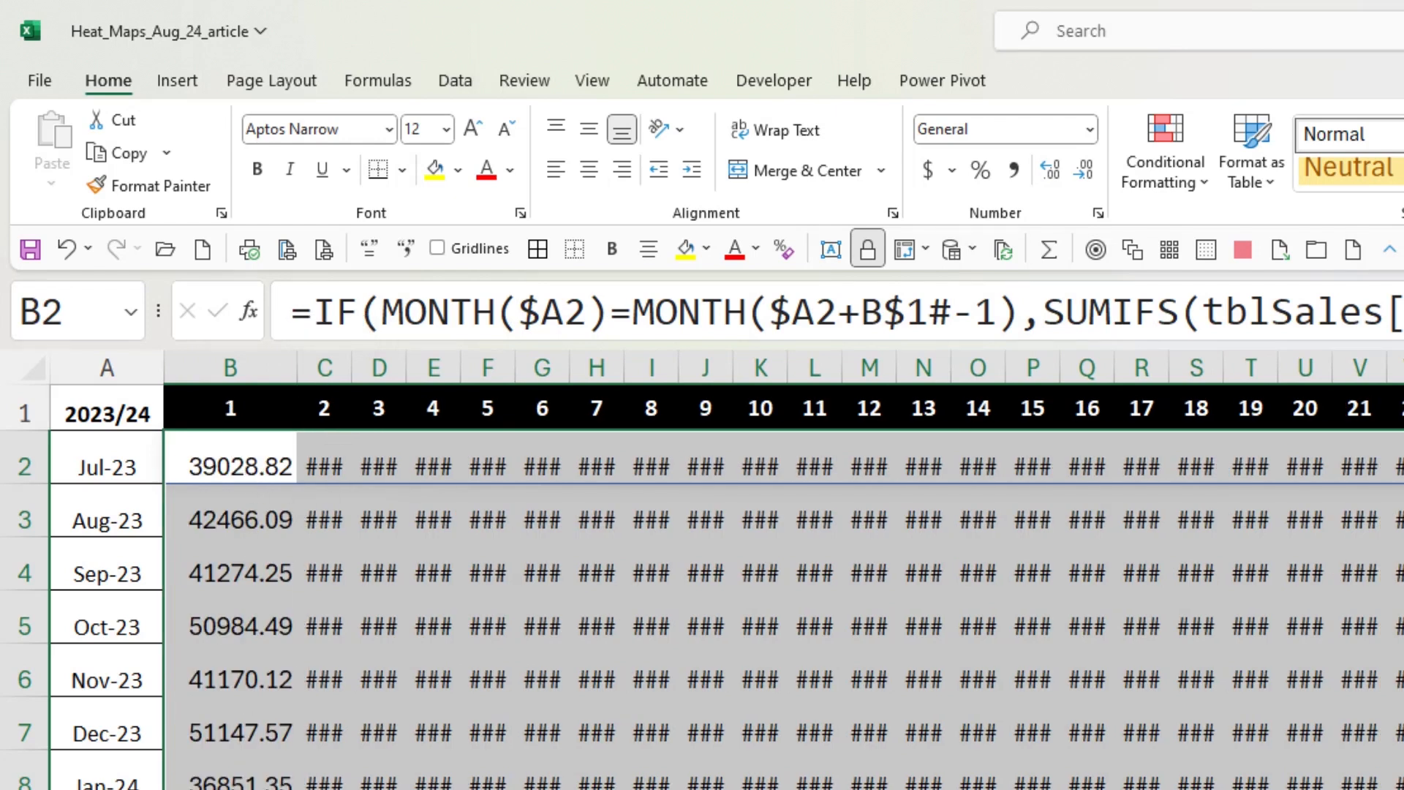
left_click(69, 250)
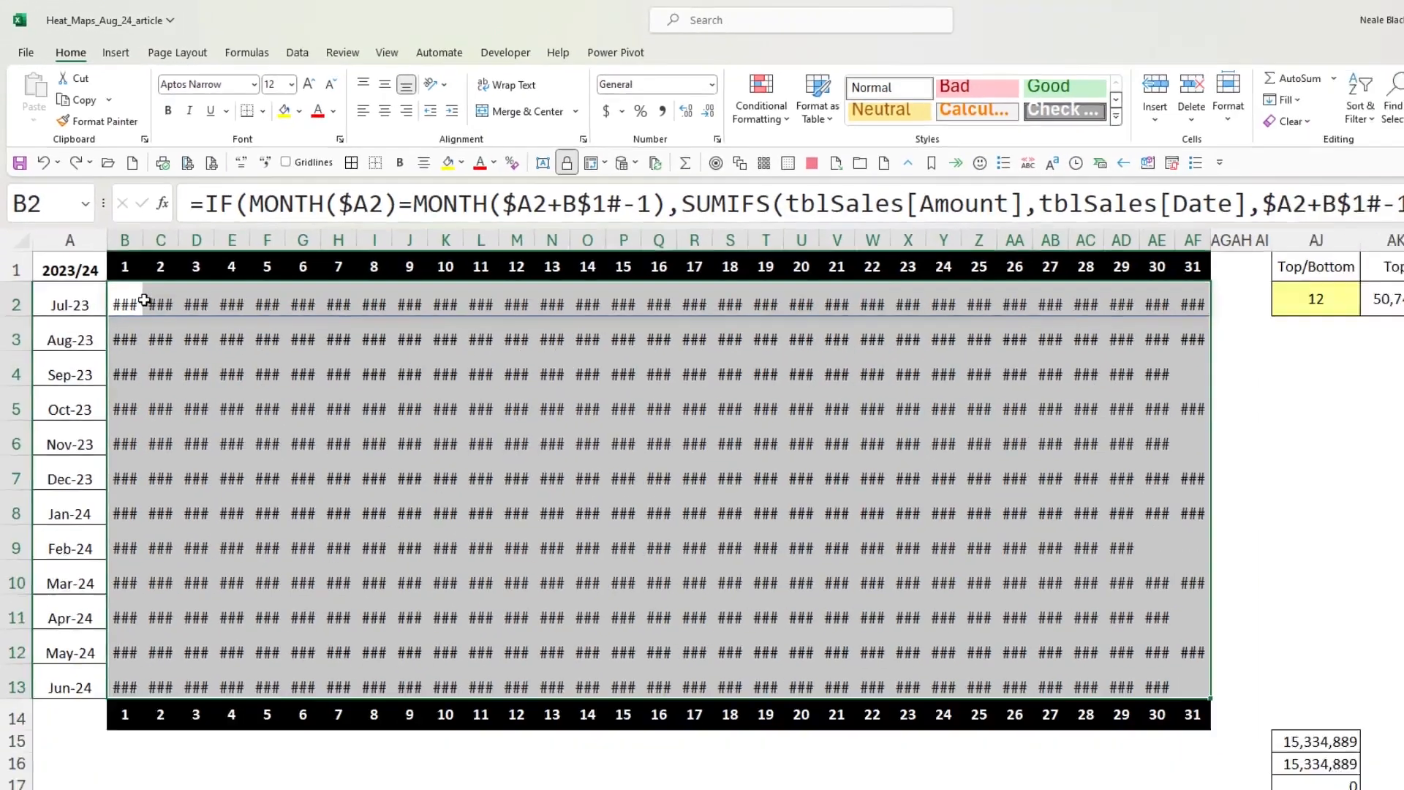
- Hide the values in B2:AF13 with the custom number format ;;; and add borders around all its cells
left_click_drag(142, 301, 1167, 672)
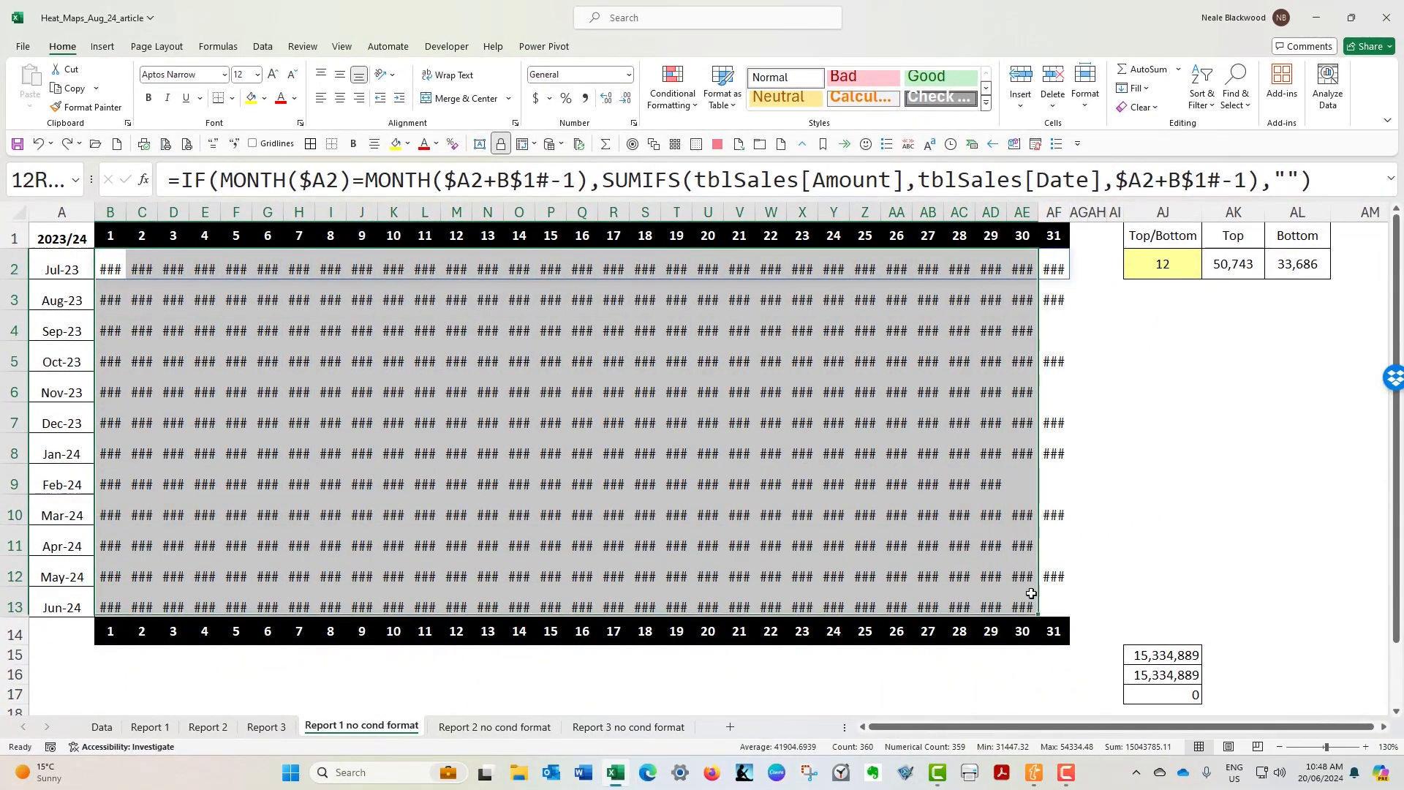
left_click_drag(1031, 594, 1054, 607)
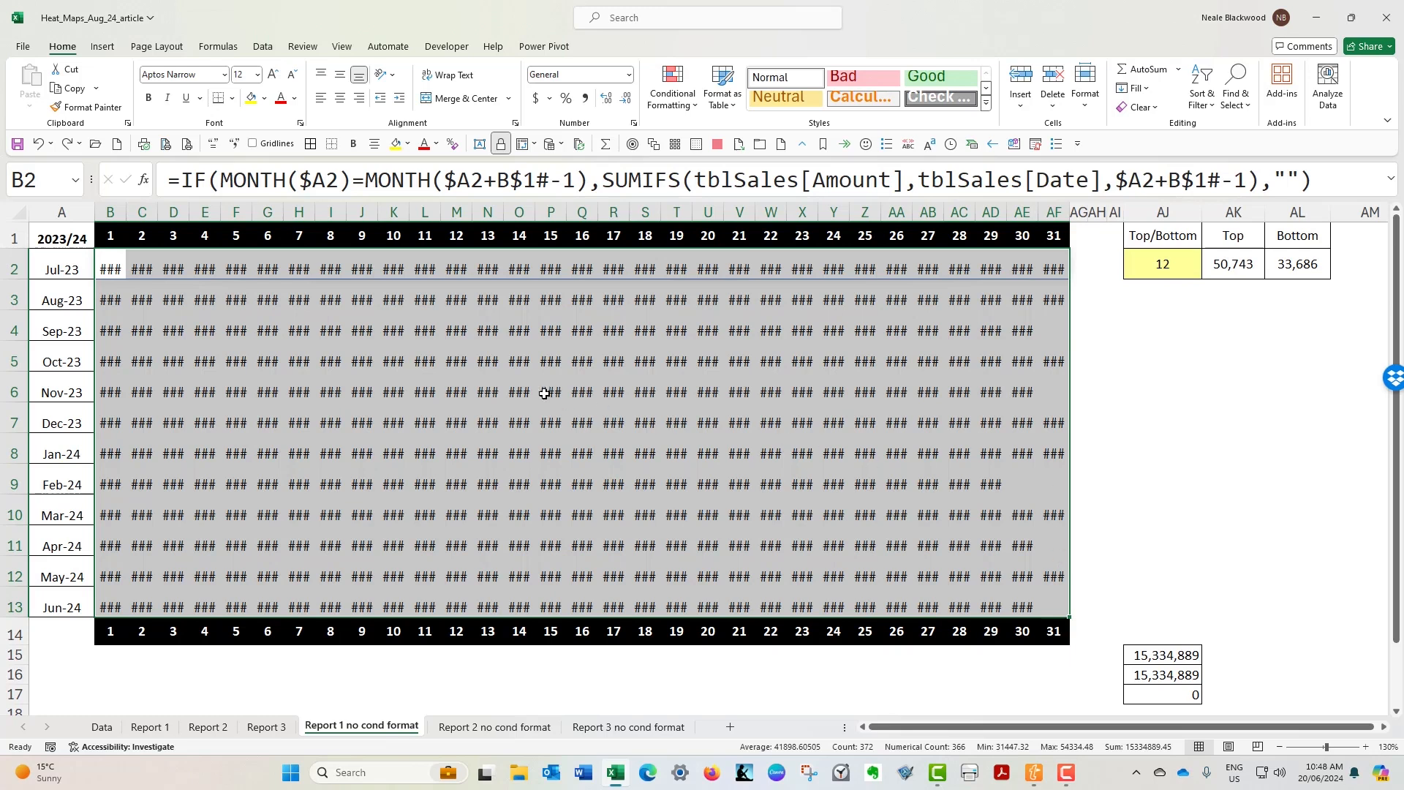
mouse_move(537, 393)
key("ctrl+1")
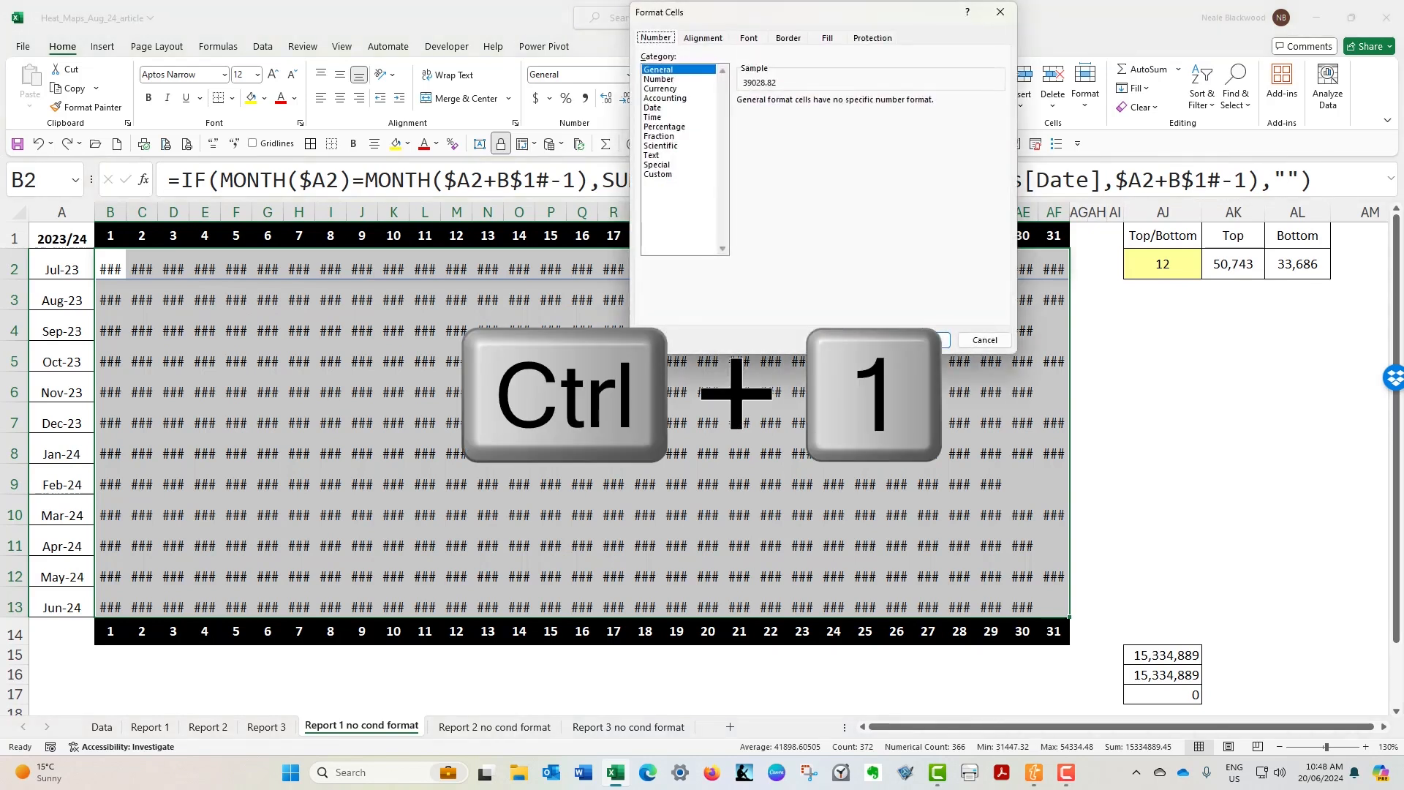
left_click_drag(824, 10, 695, 147)
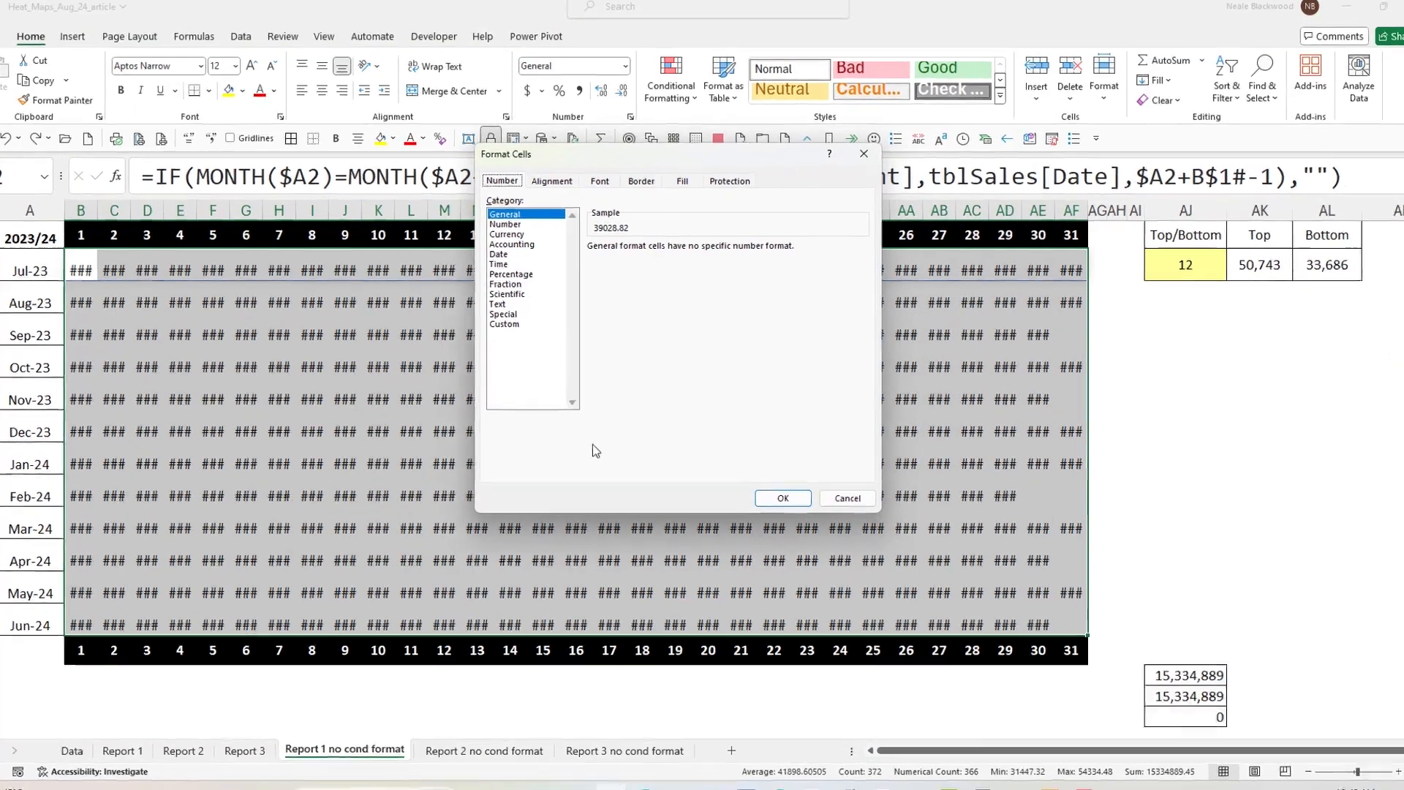
left_click(532, 309)
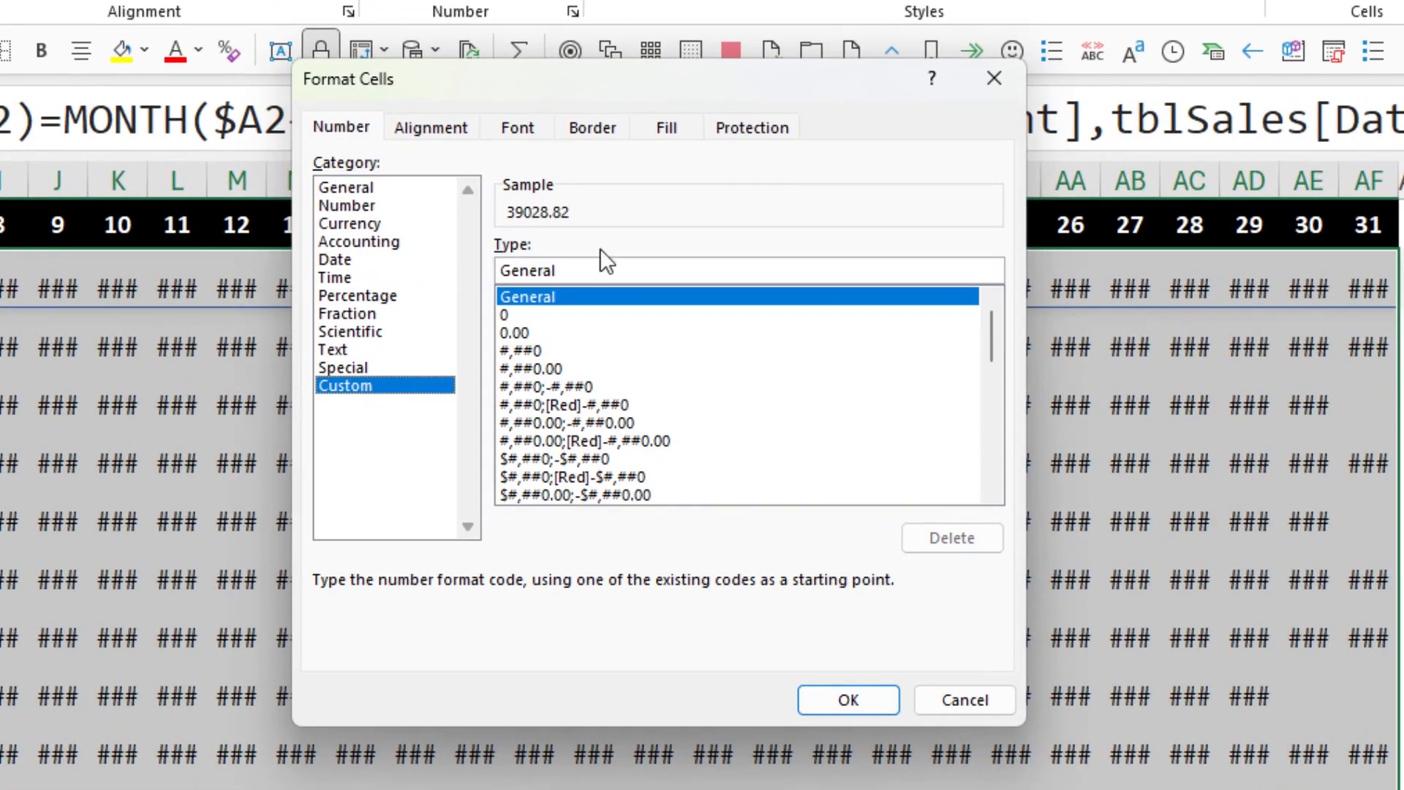
left_click_drag(582, 272, 389, 263)
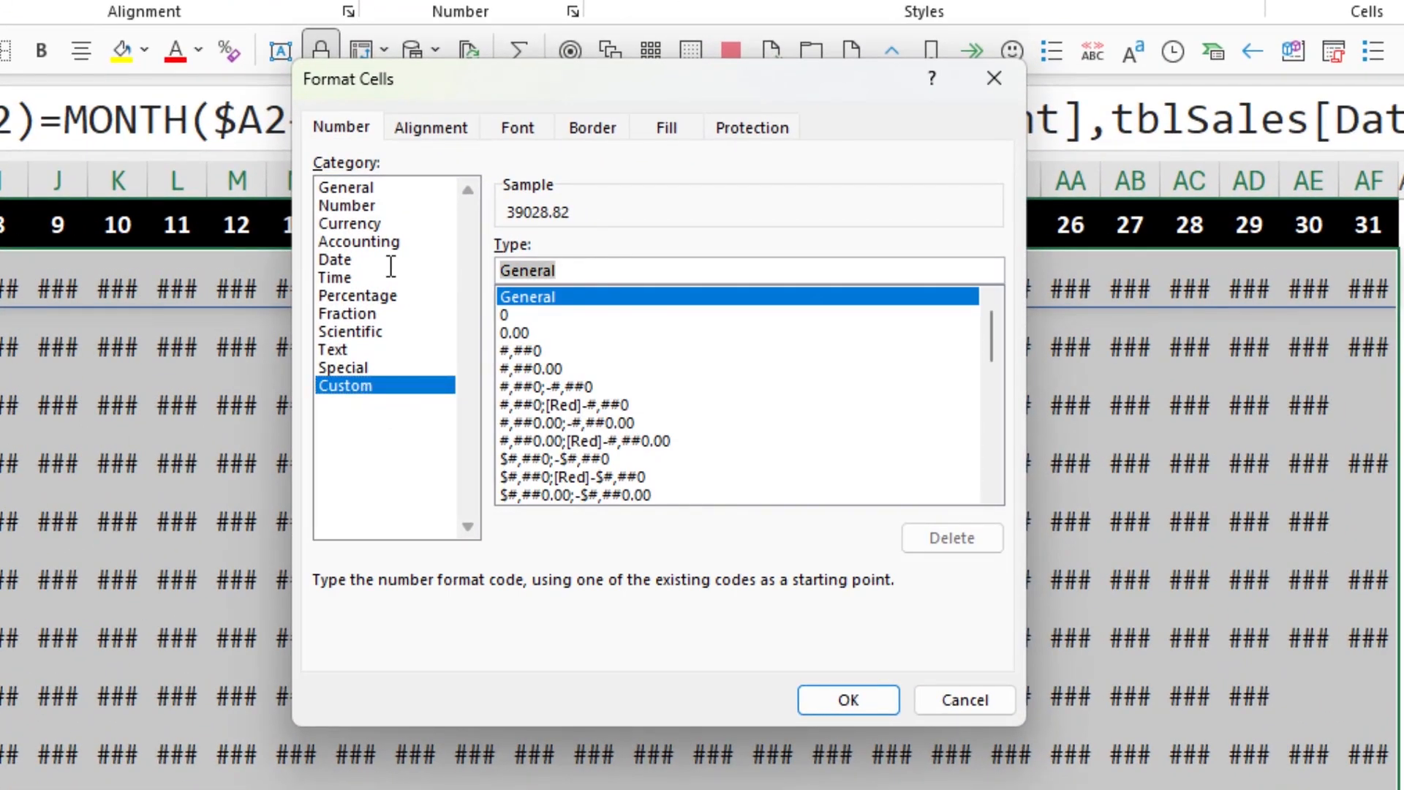
type(";;;")
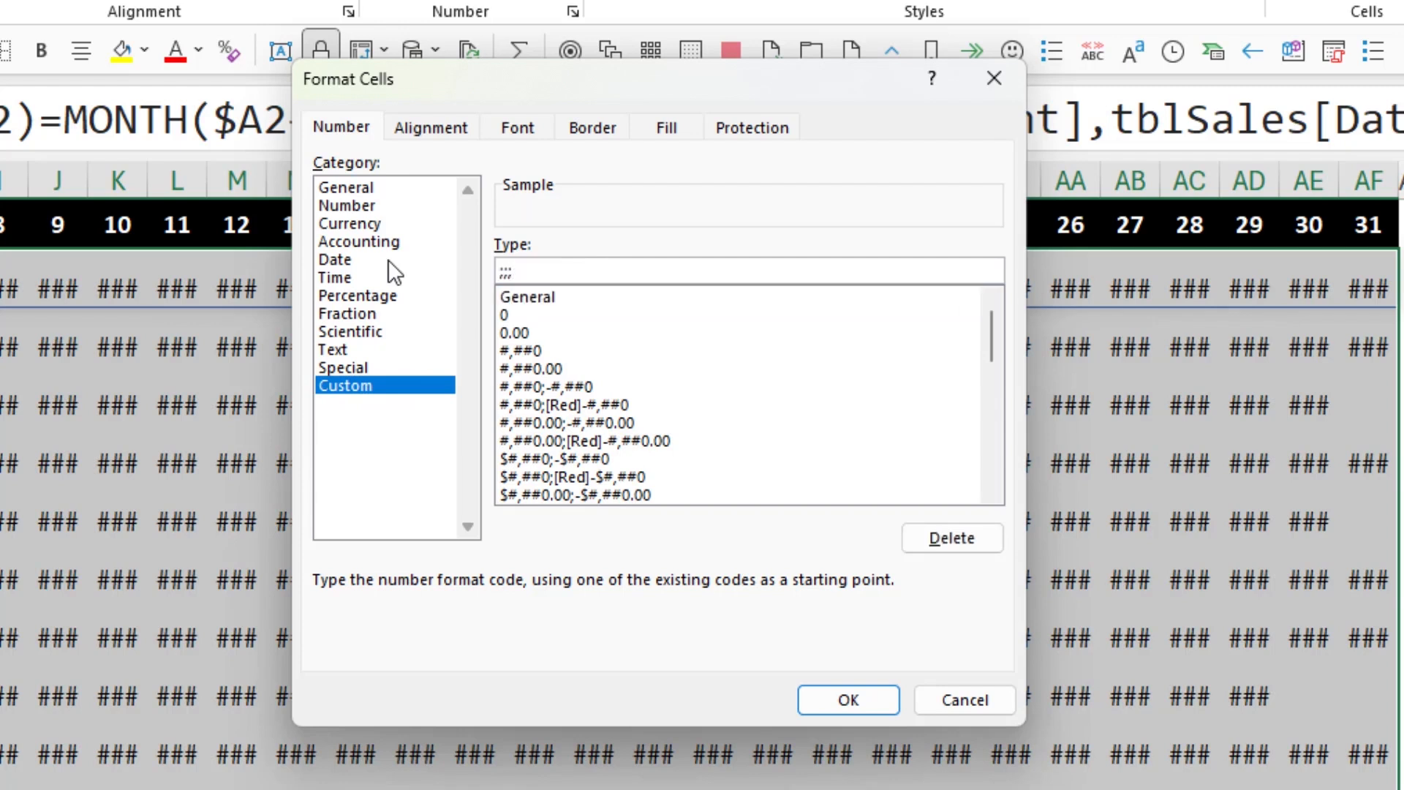
left_click(823, 698)
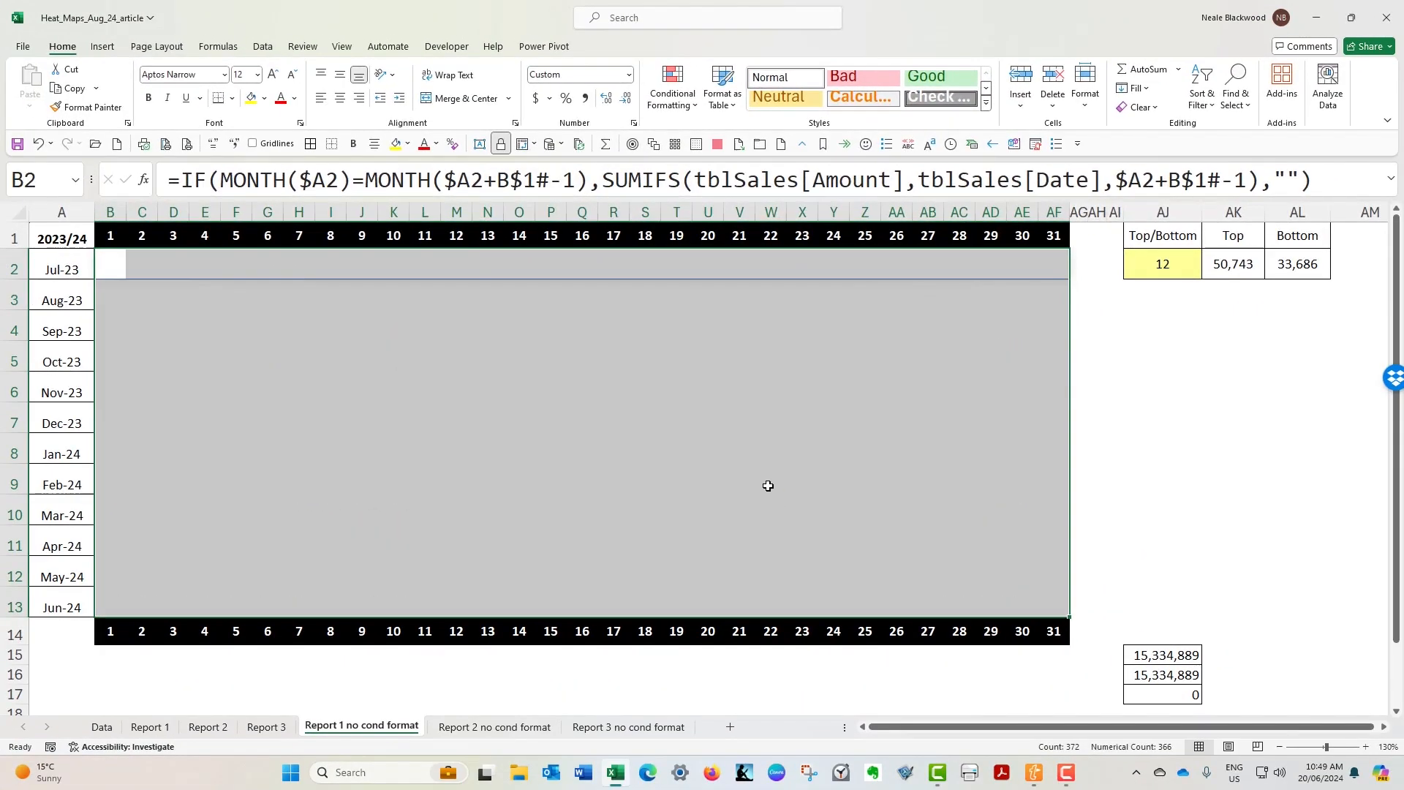
left_click(310, 144)
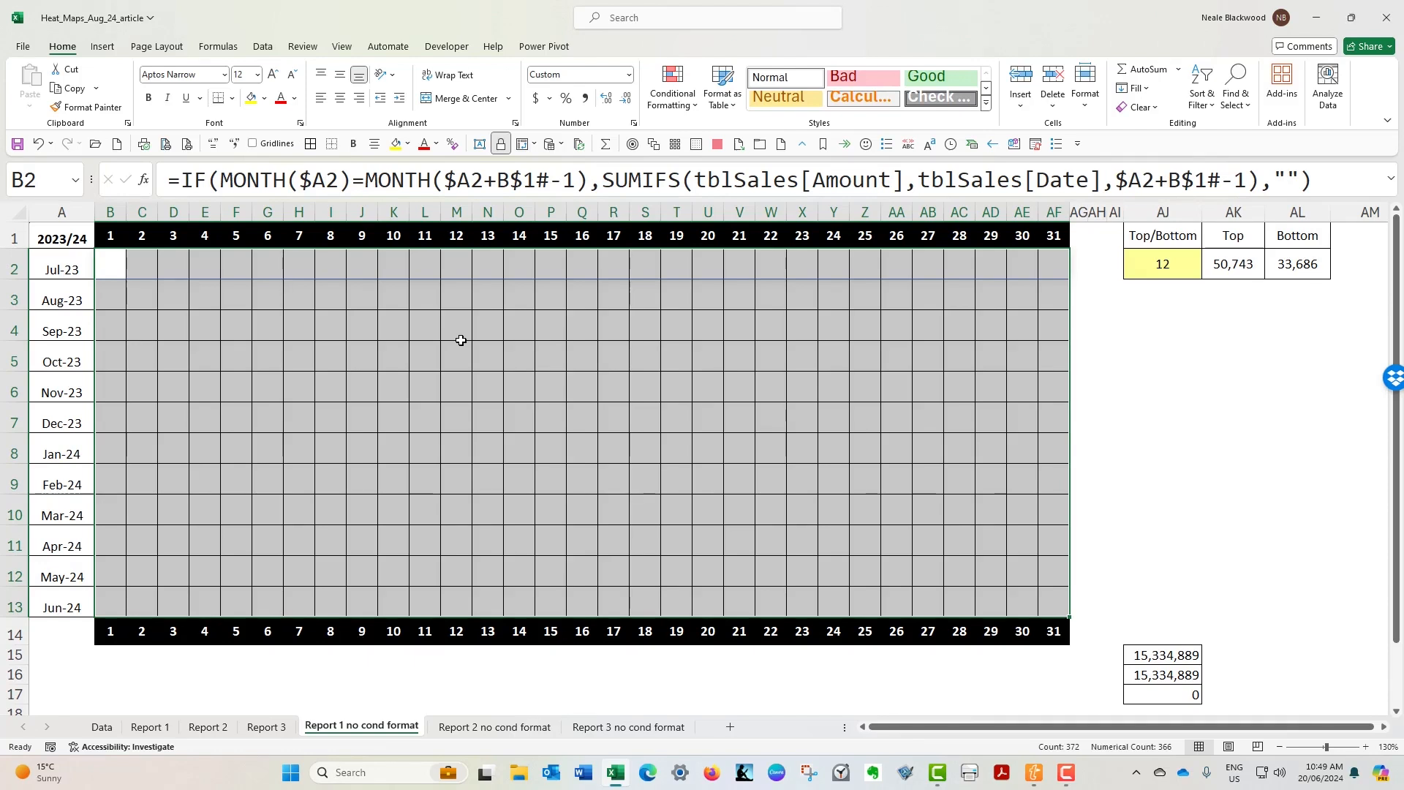
- Apply a green-to-white two-colour scale conditional format to B2:AF13
left_click(693, 106)
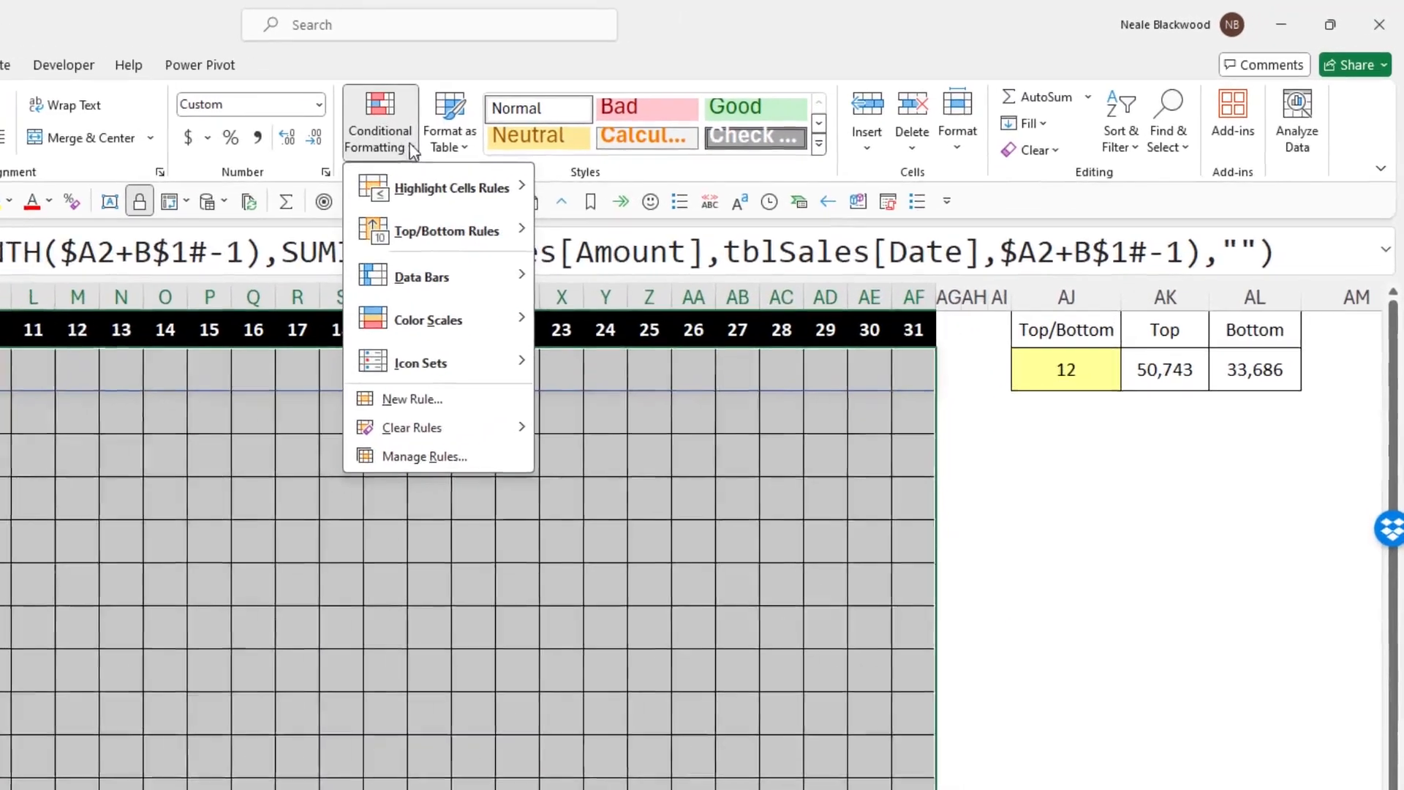
mouse_move(440, 331)
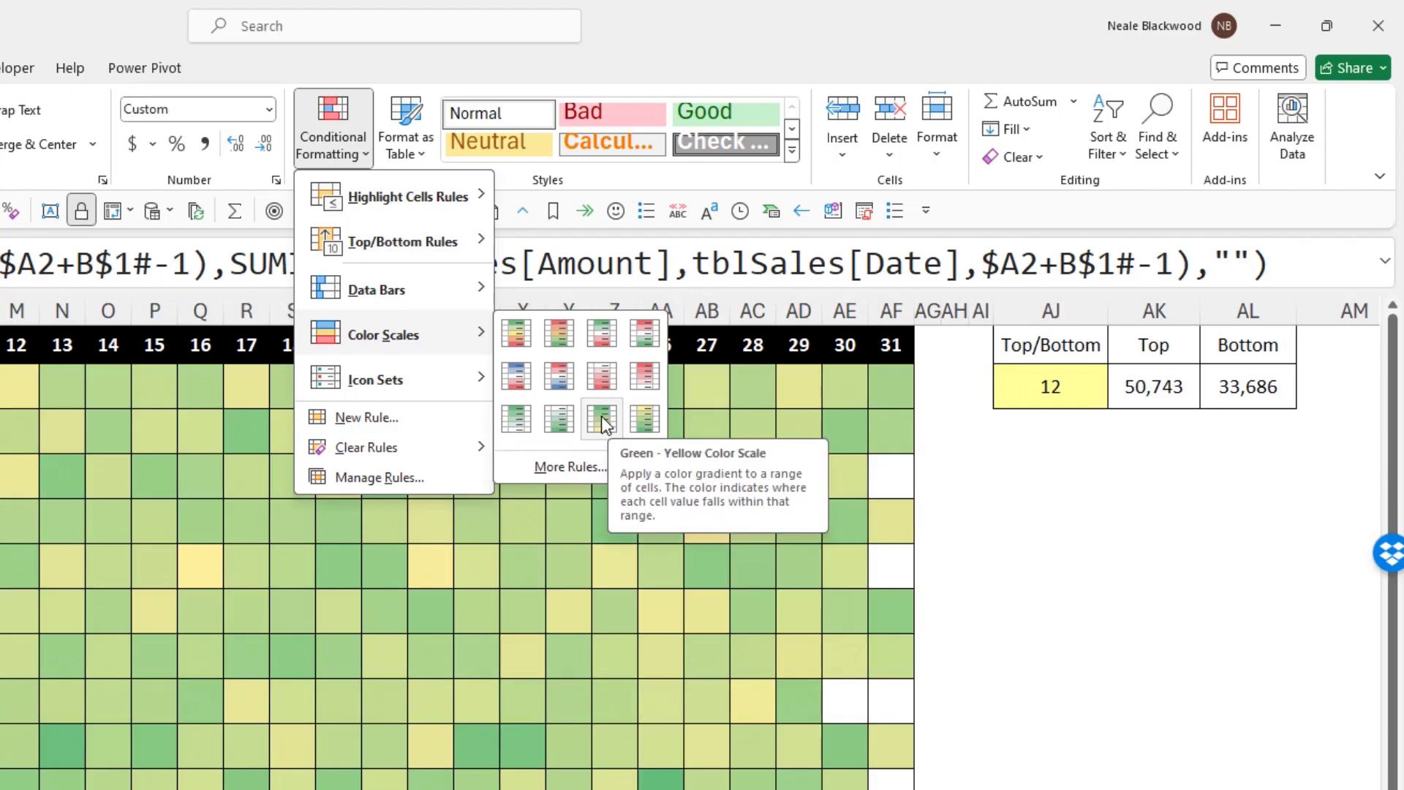
left_click(515, 415)
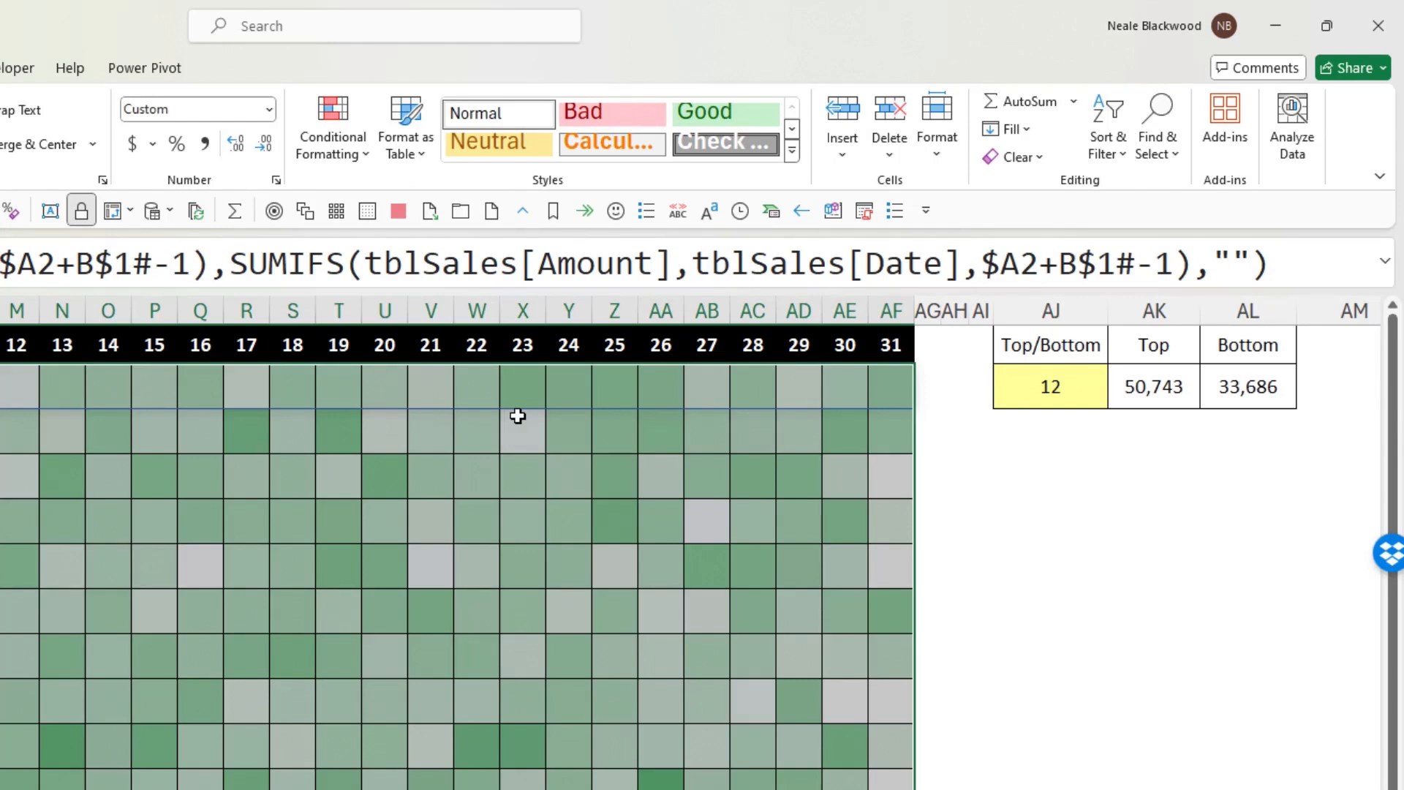
- Edit the colour scale rule on B2:AF13 so its maximum colour is a medium blue theme shade, and apply it
left_click(355, 155)
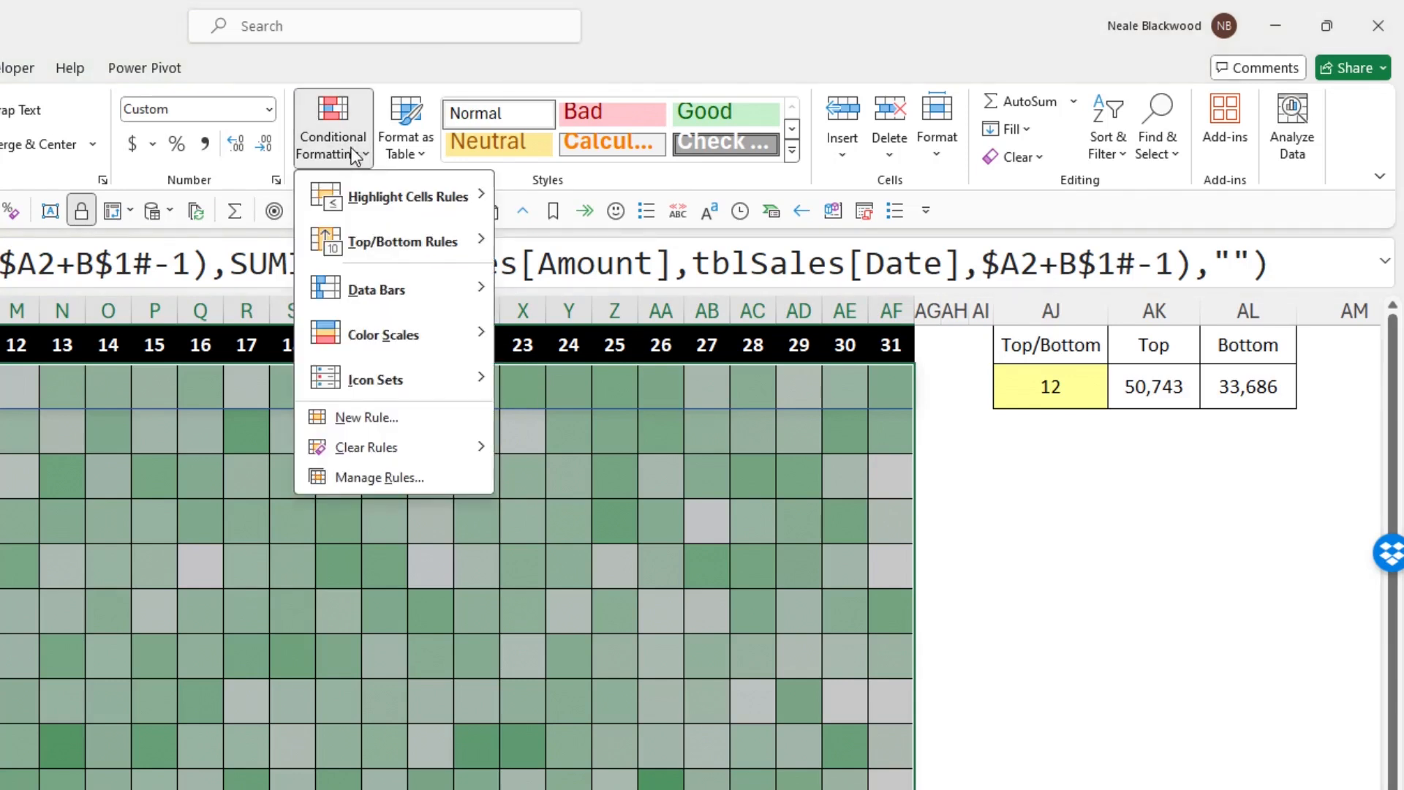
left_click(422, 477)
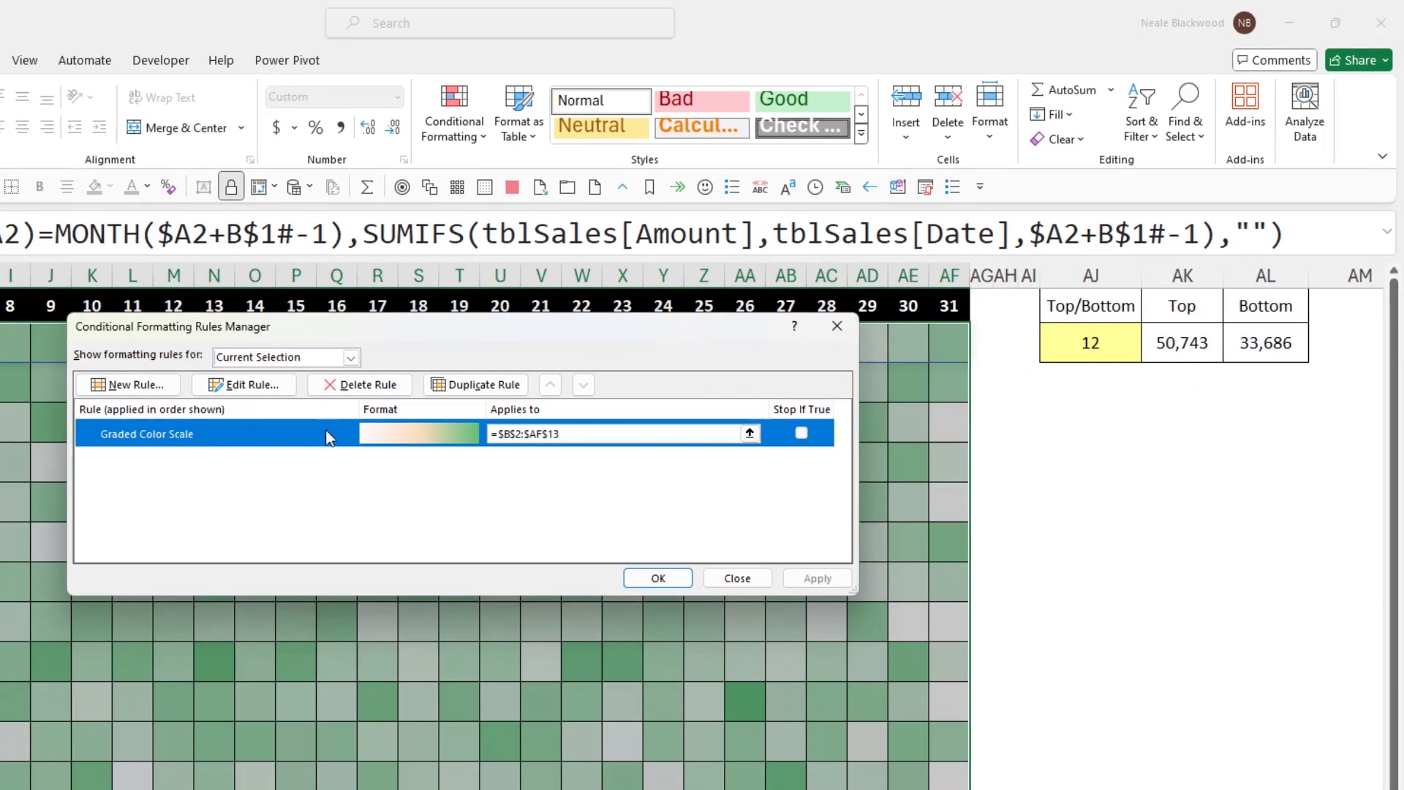
double_click(216, 433)
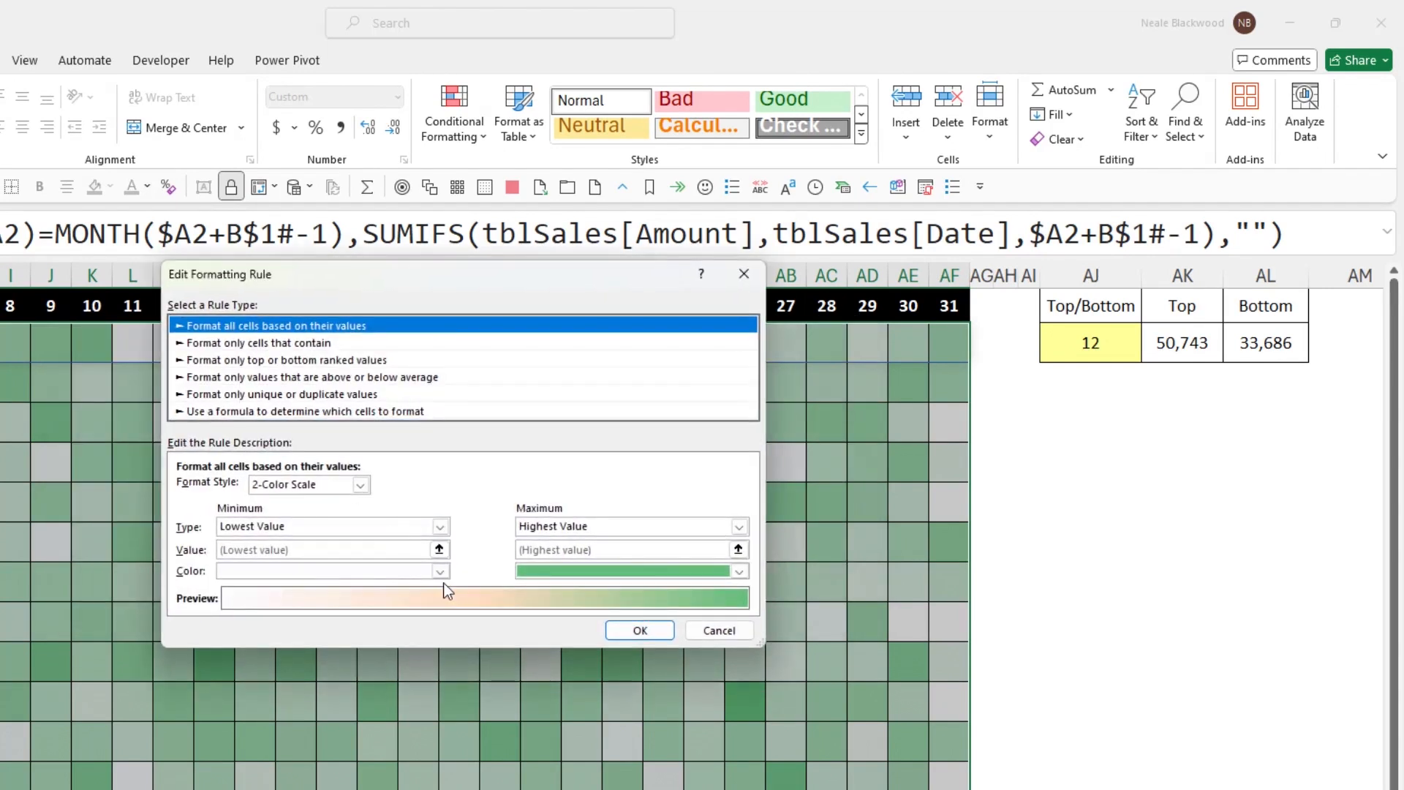
left_click(739, 571)
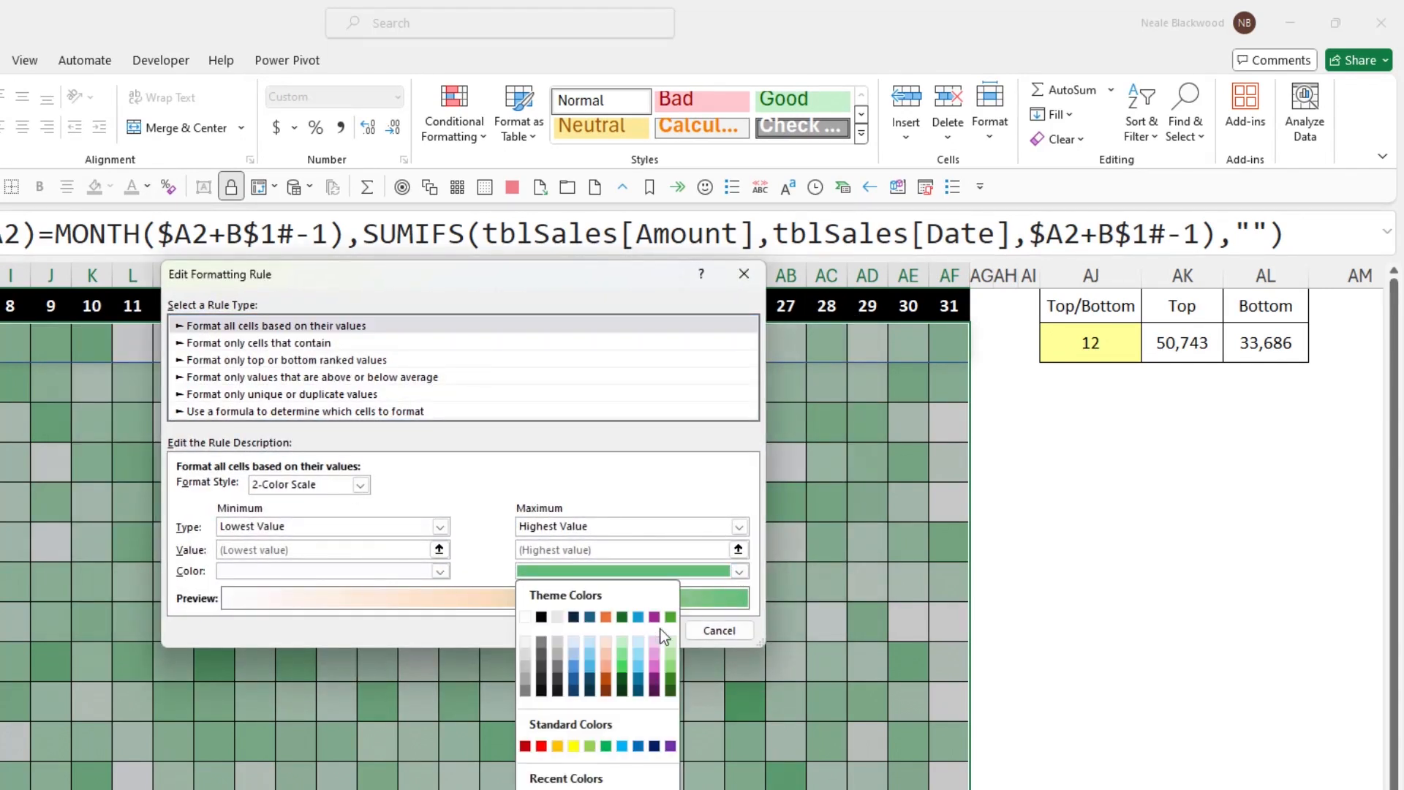
left_click(574, 666)
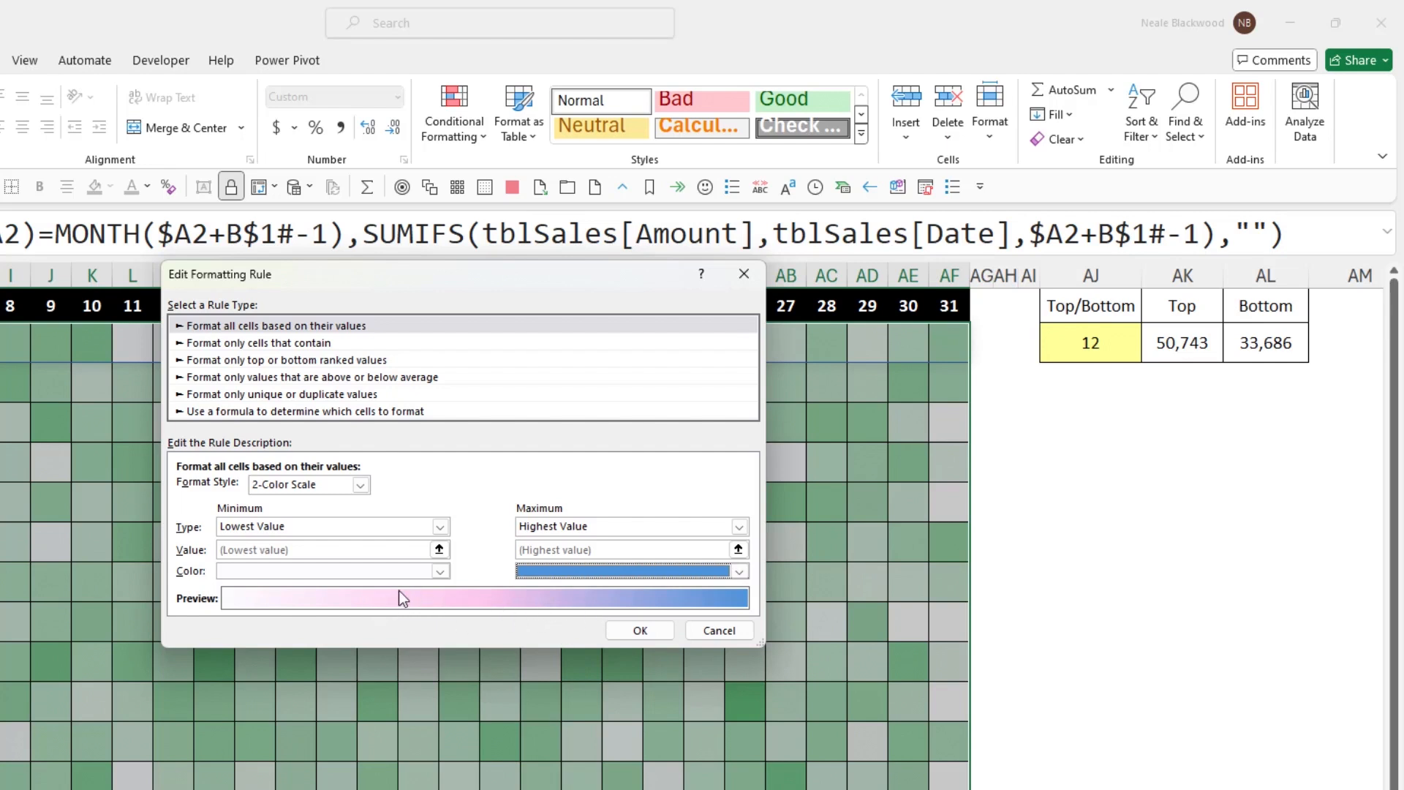
left_click(656, 635)
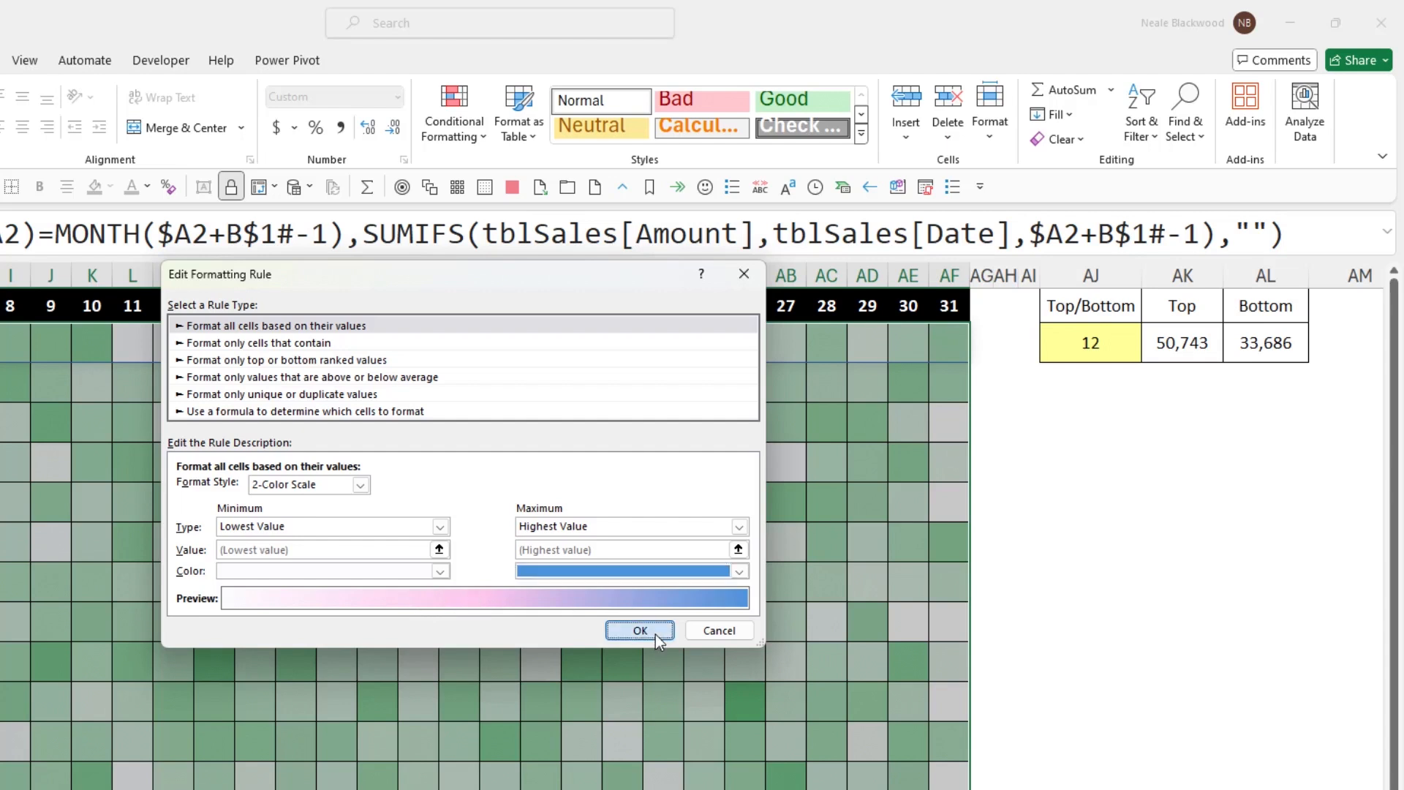
left_click_drag(451, 326, 532, 352)
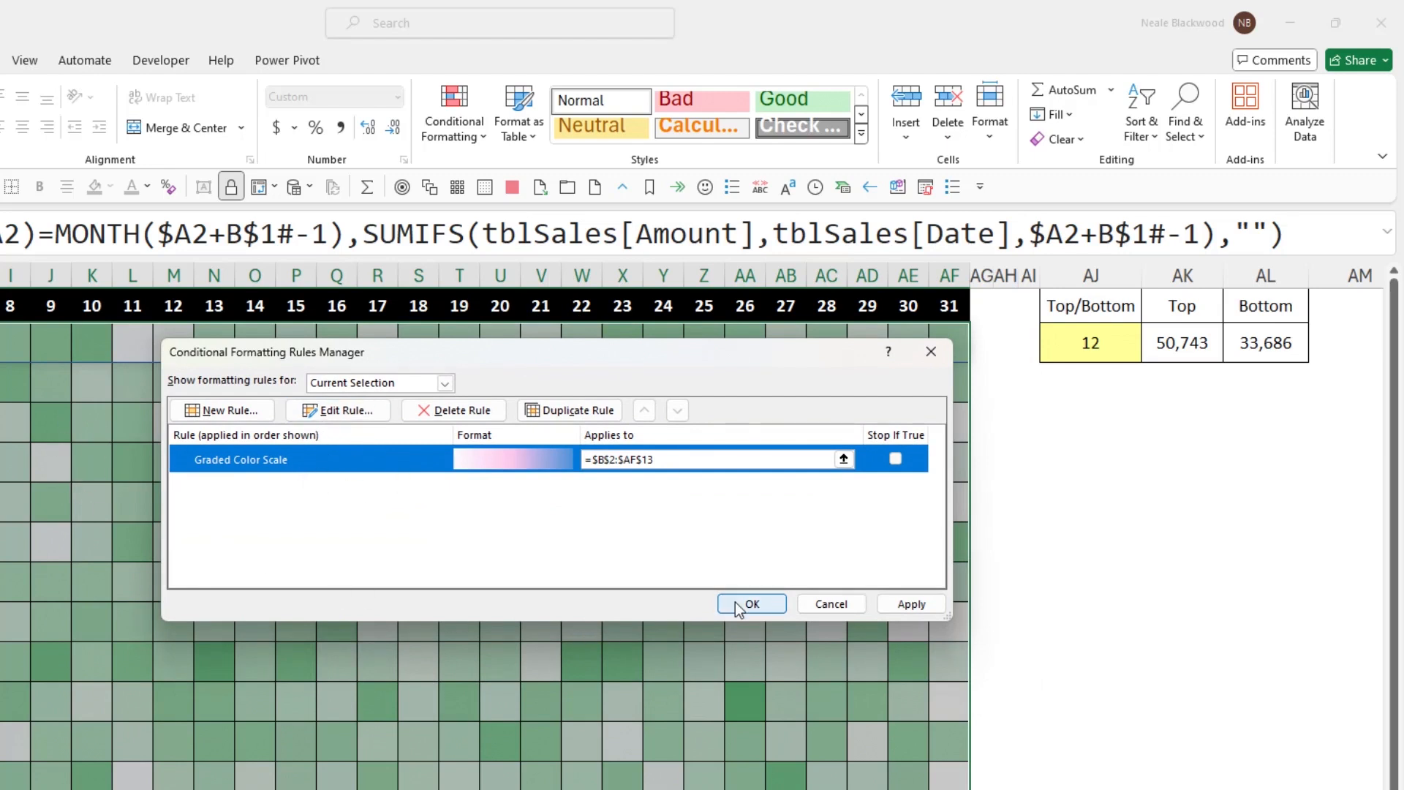
left_click(911, 604)
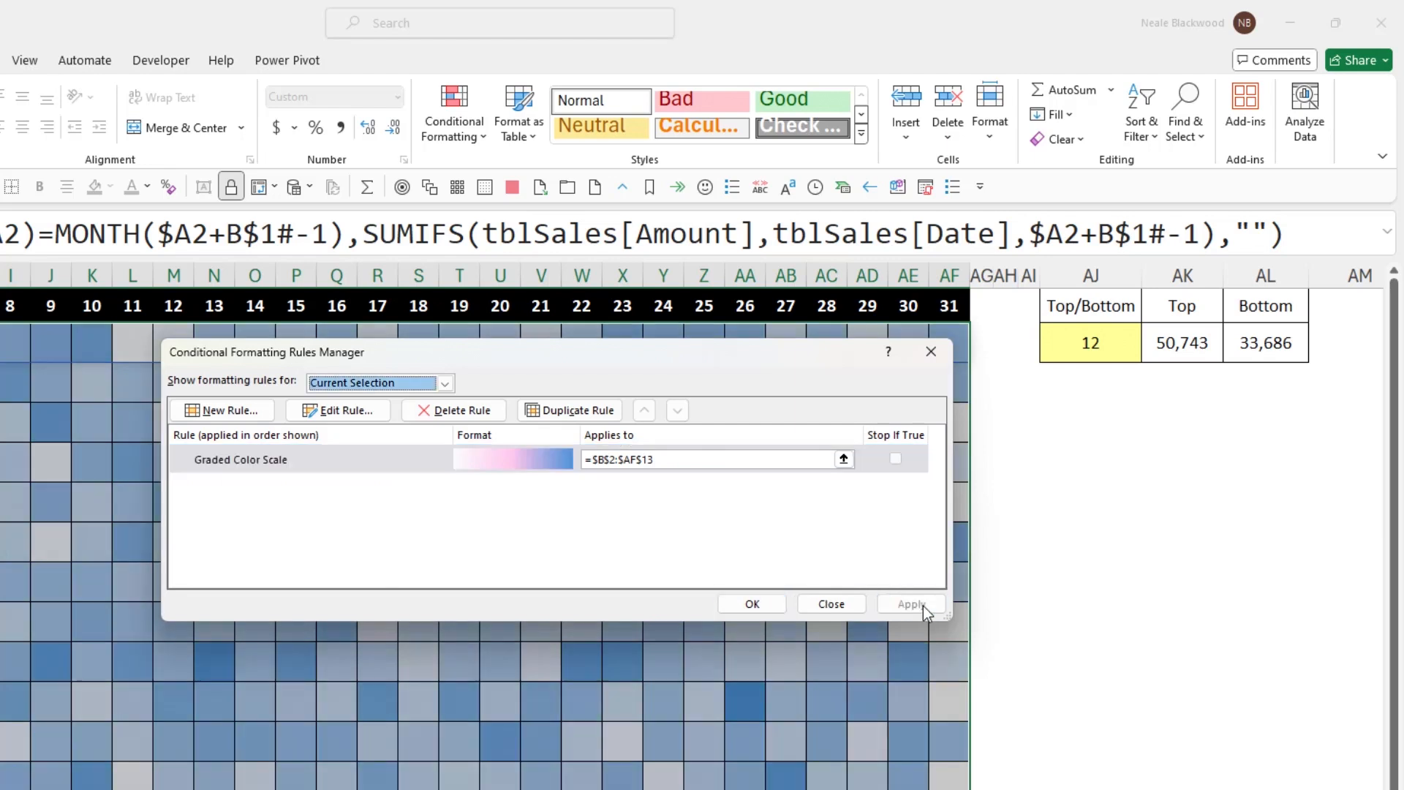
left_click(774, 607)
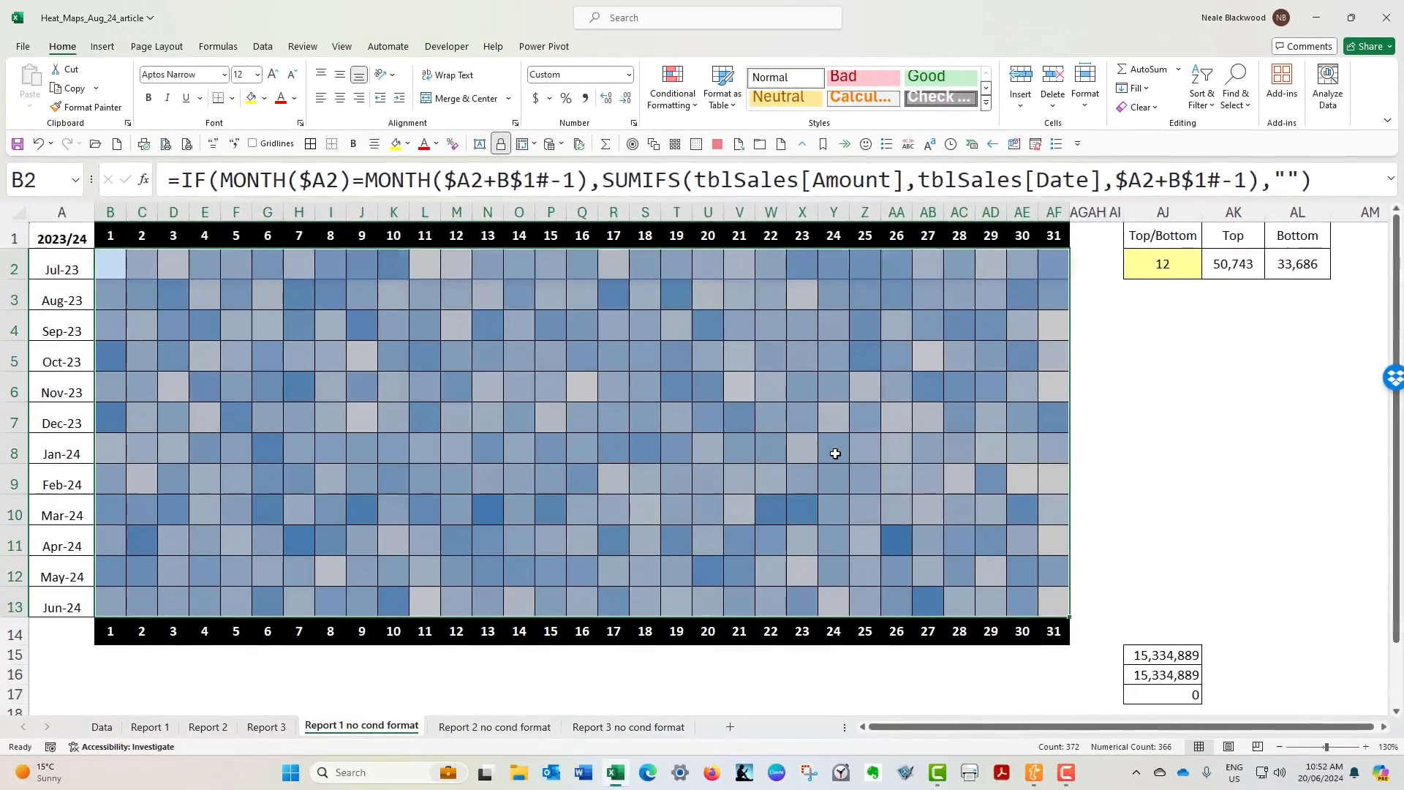
left_click(835, 454)
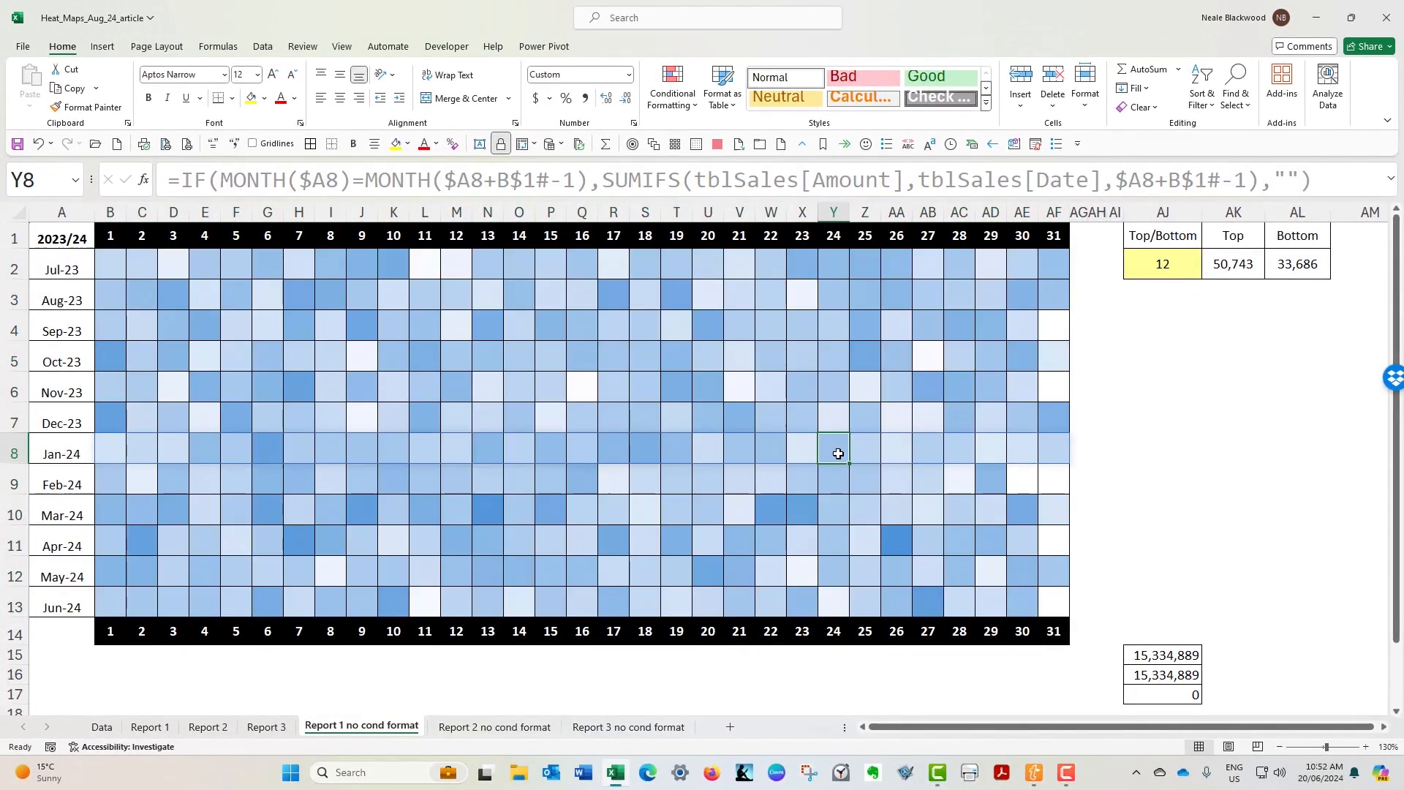
- Inspect the non-existent date cells: day 31 of September, November, February, April and June, and February's day 30
left_click(1058, 317)
left_click(1061, 384)
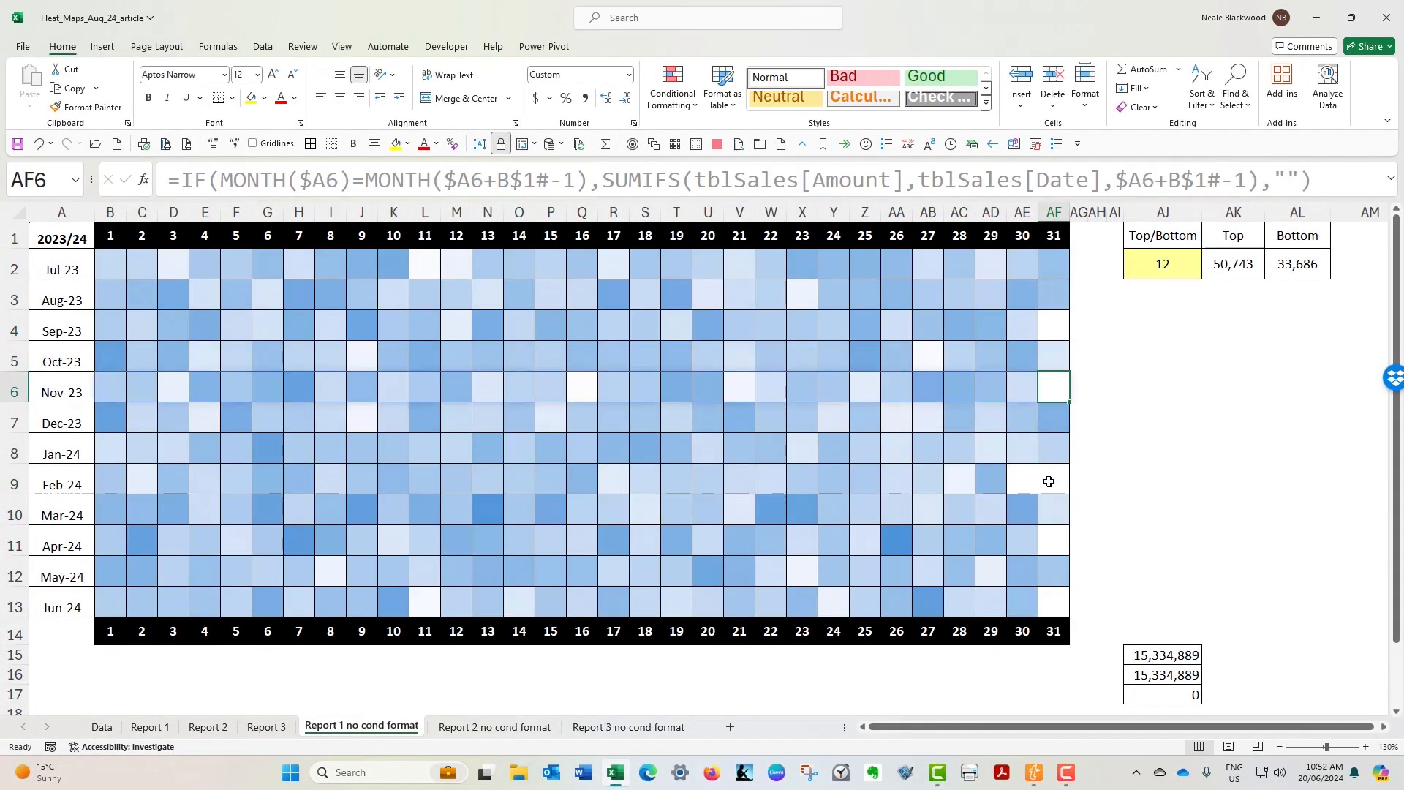
left_click(1051, 479)
left_click(1019, 480)
left_click(1059, 539)
left_click(1059, 608)
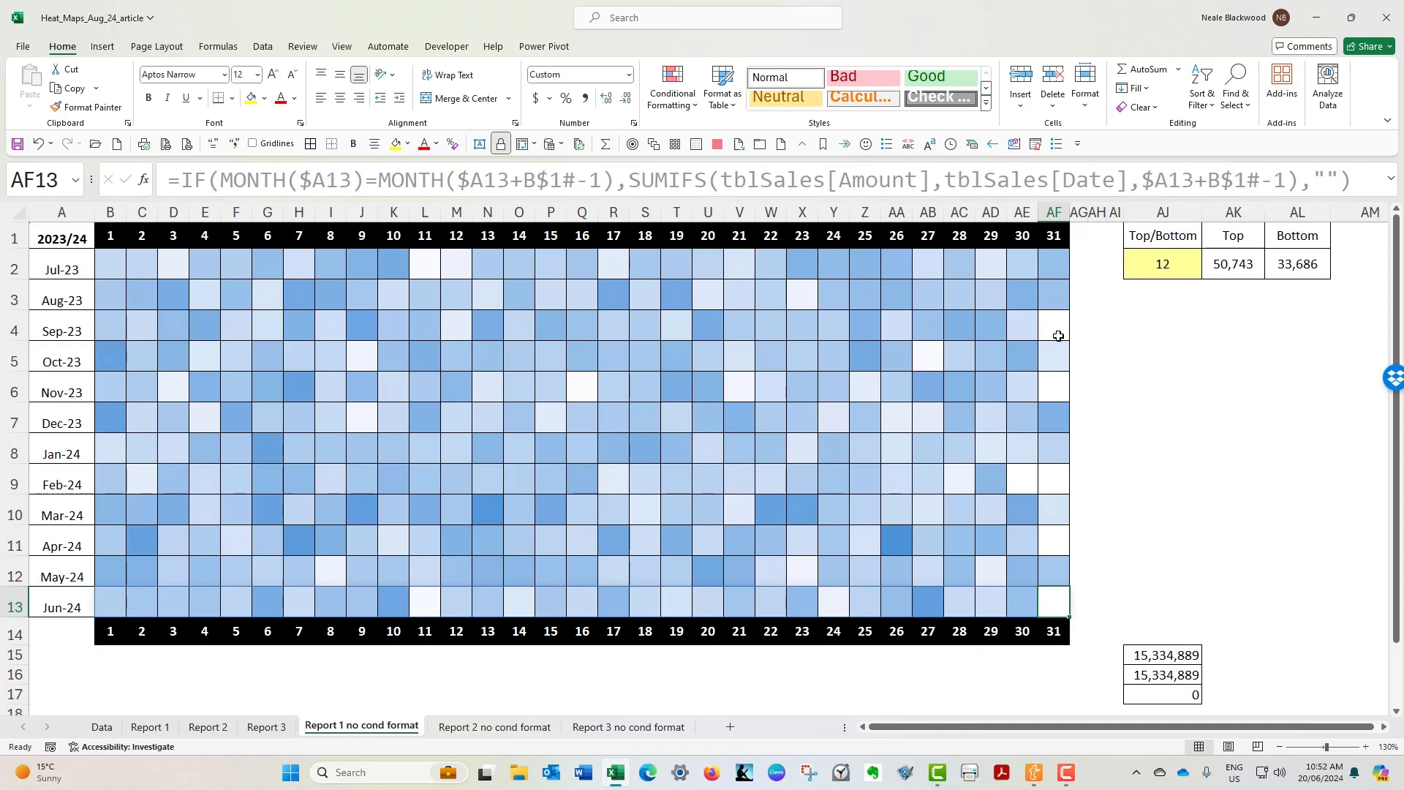
- Set up a new conditional formatting rule for B2:AF13 that formats only cells whose value is equal to =""
left_click_drag(110, 270, 1051, 605)
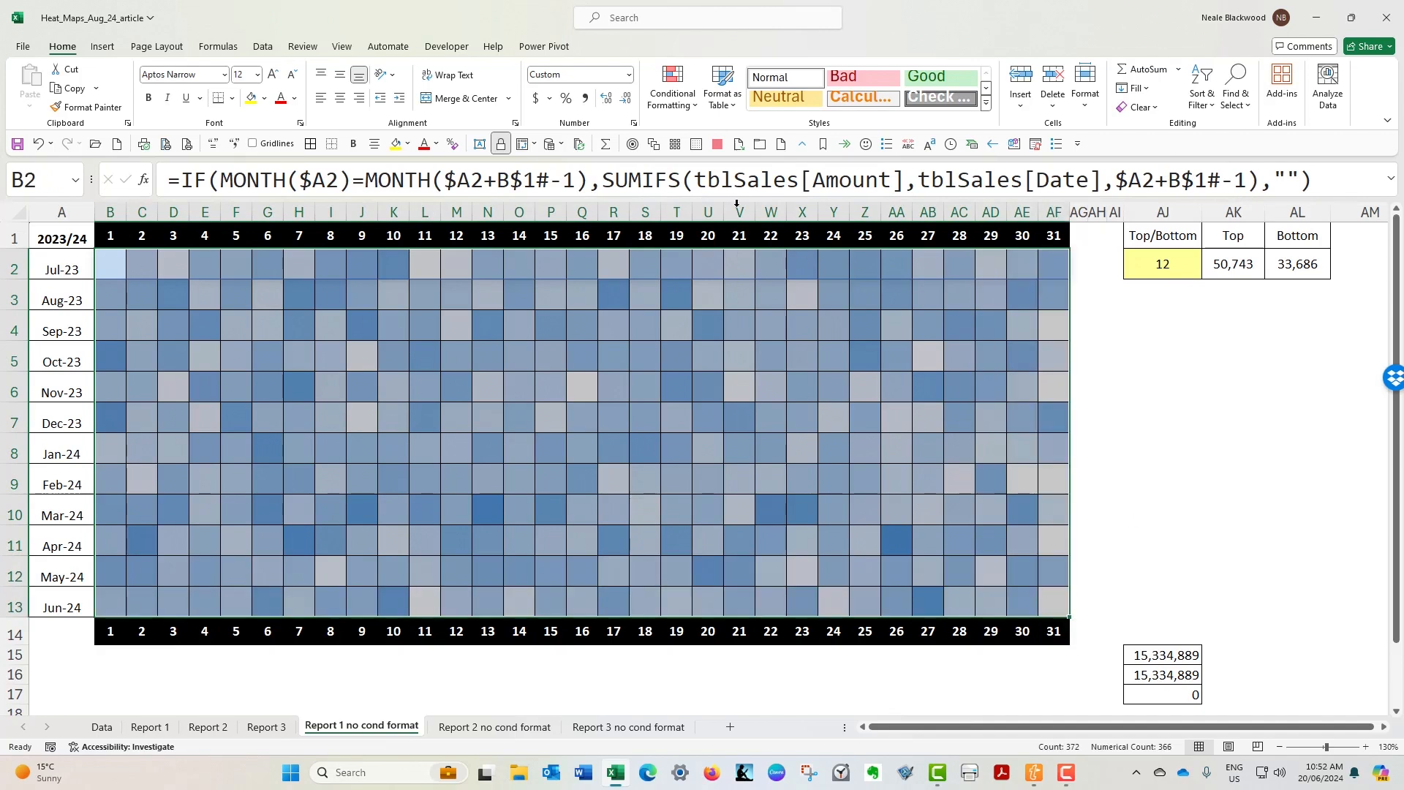
left_click(679, 94)
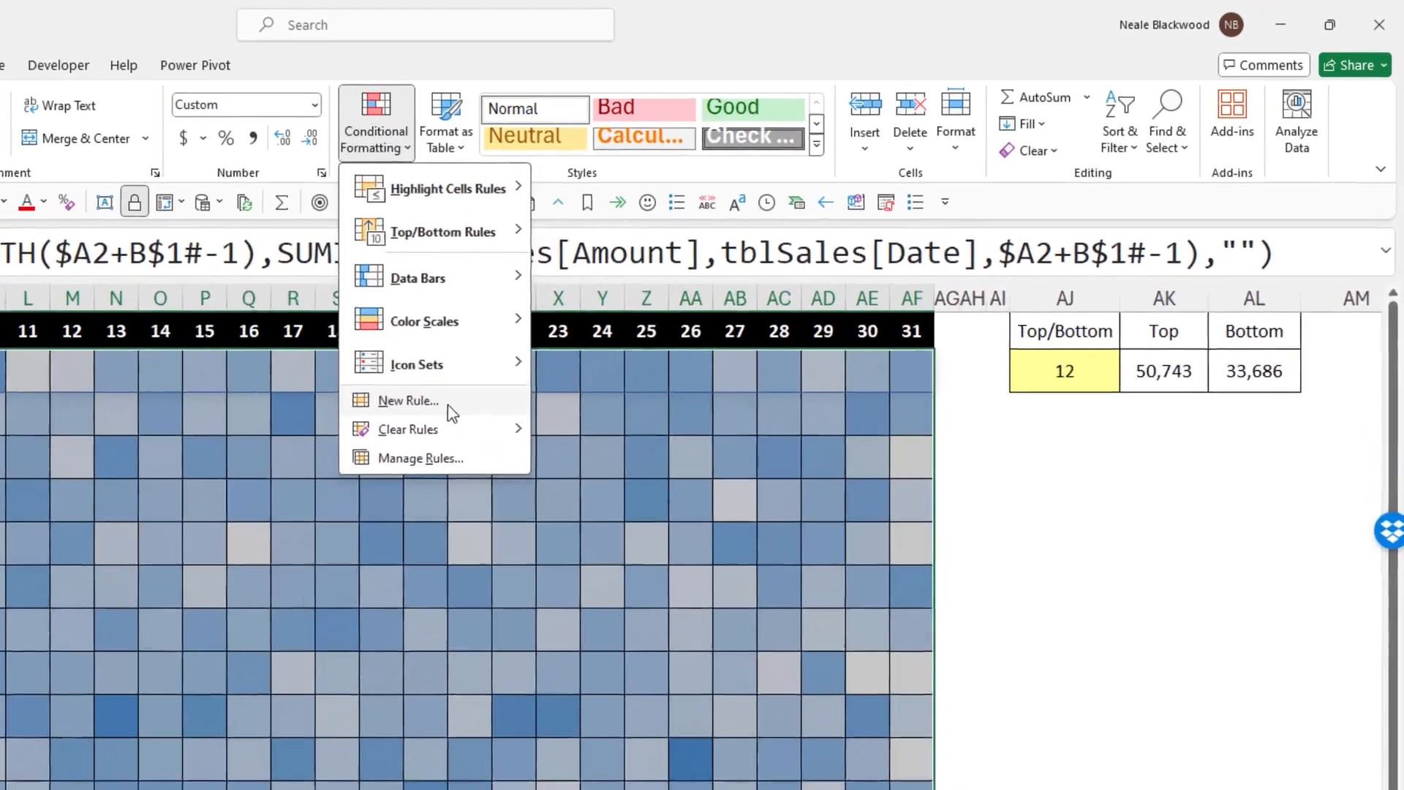
left_click(724, 293)
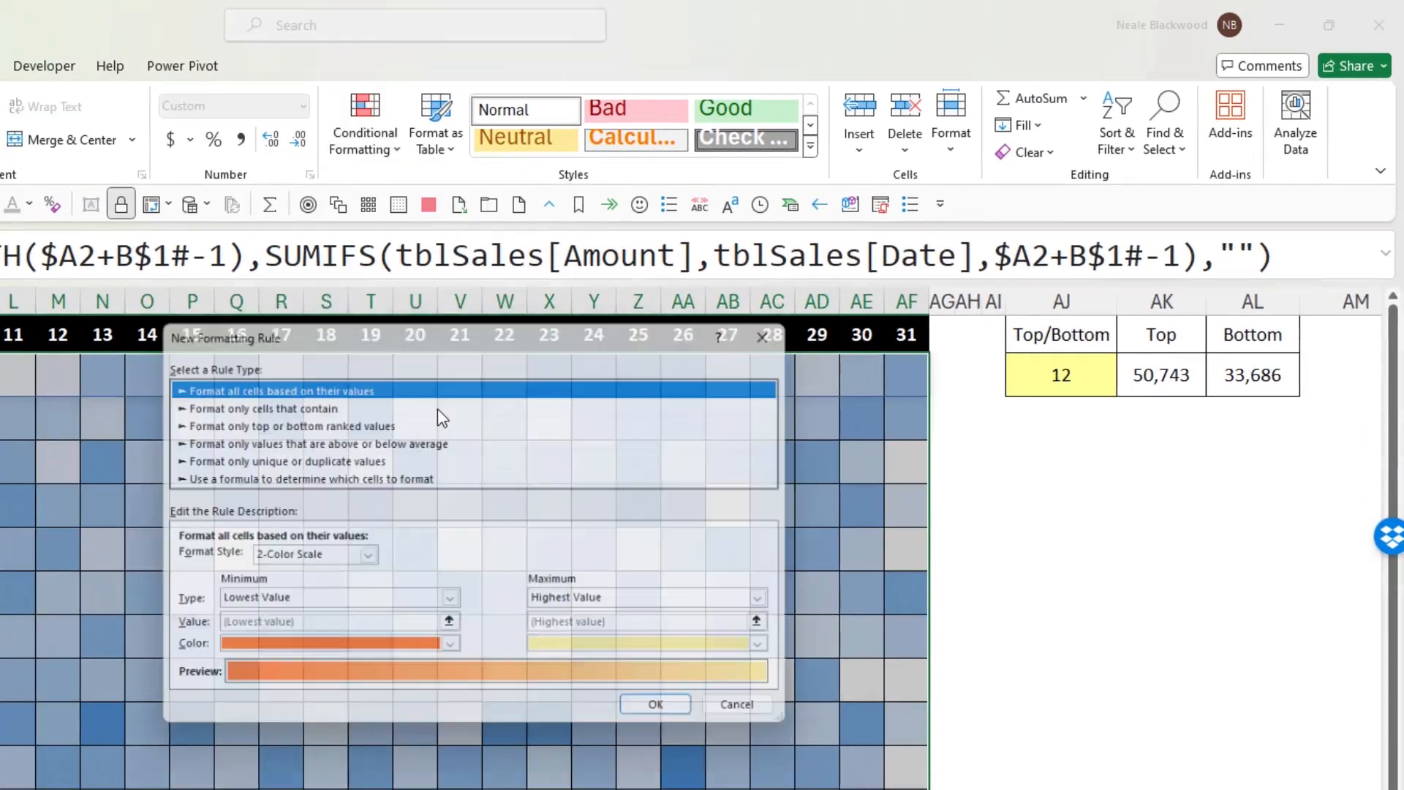
left_click(325, 403)
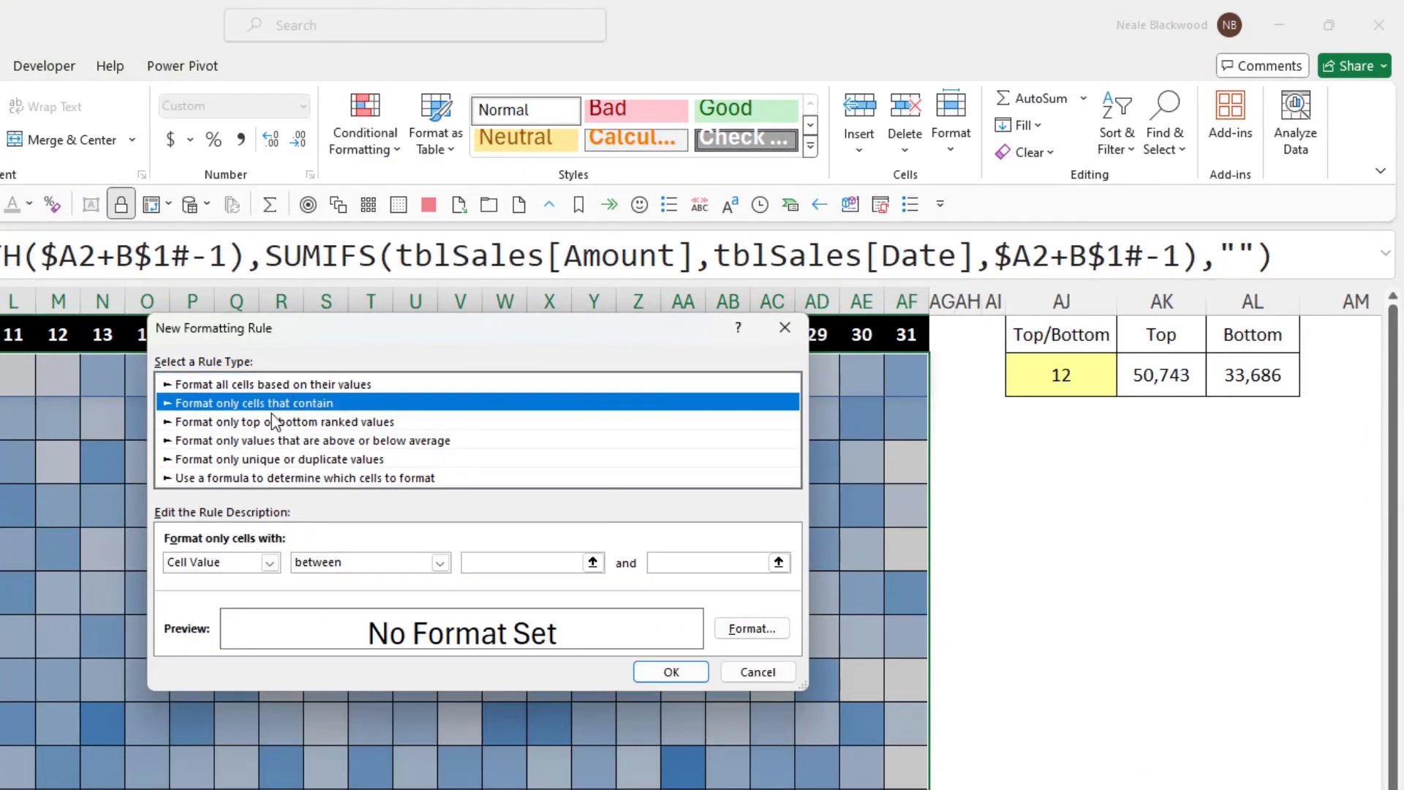
left_click(348, 563)
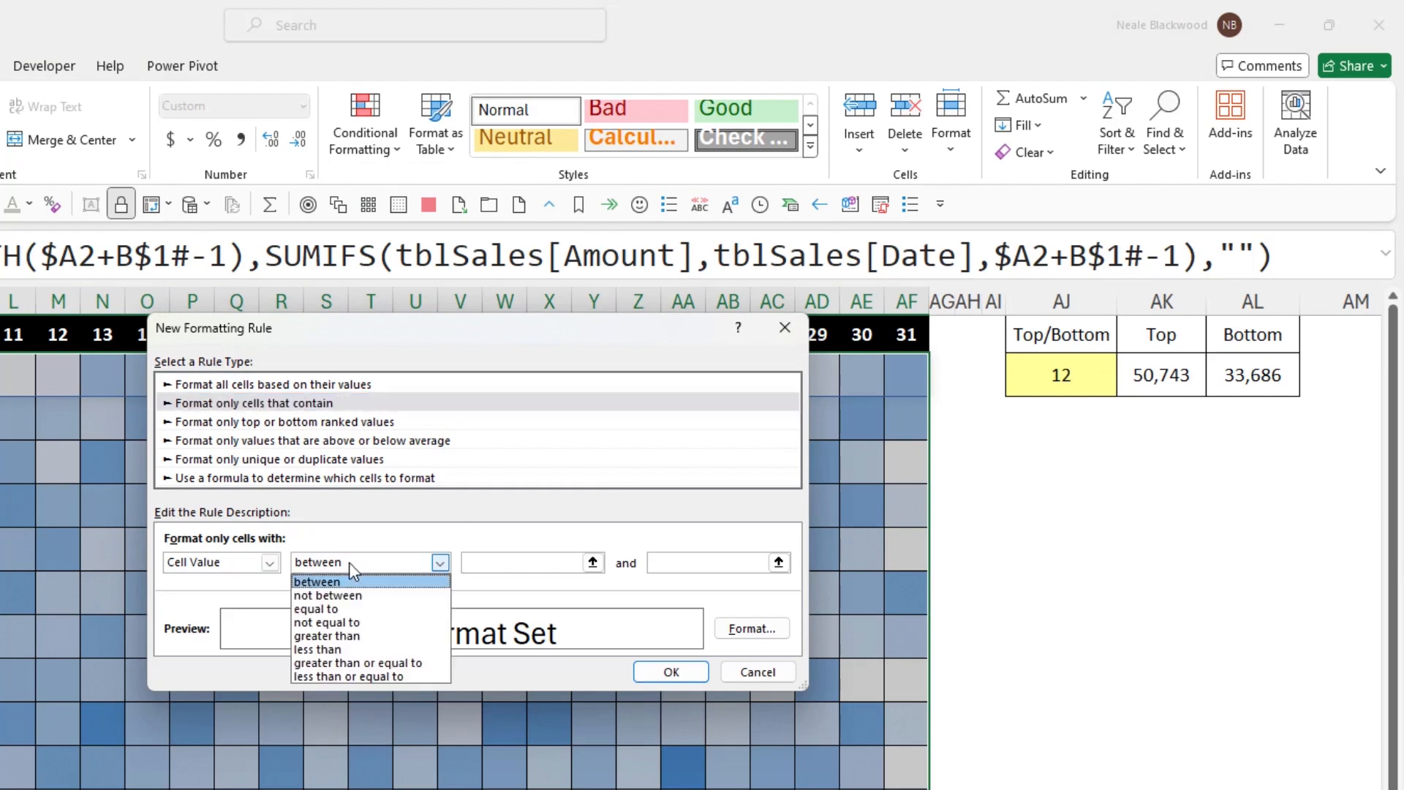
left_click(343, 608)
left_click(507, 560)
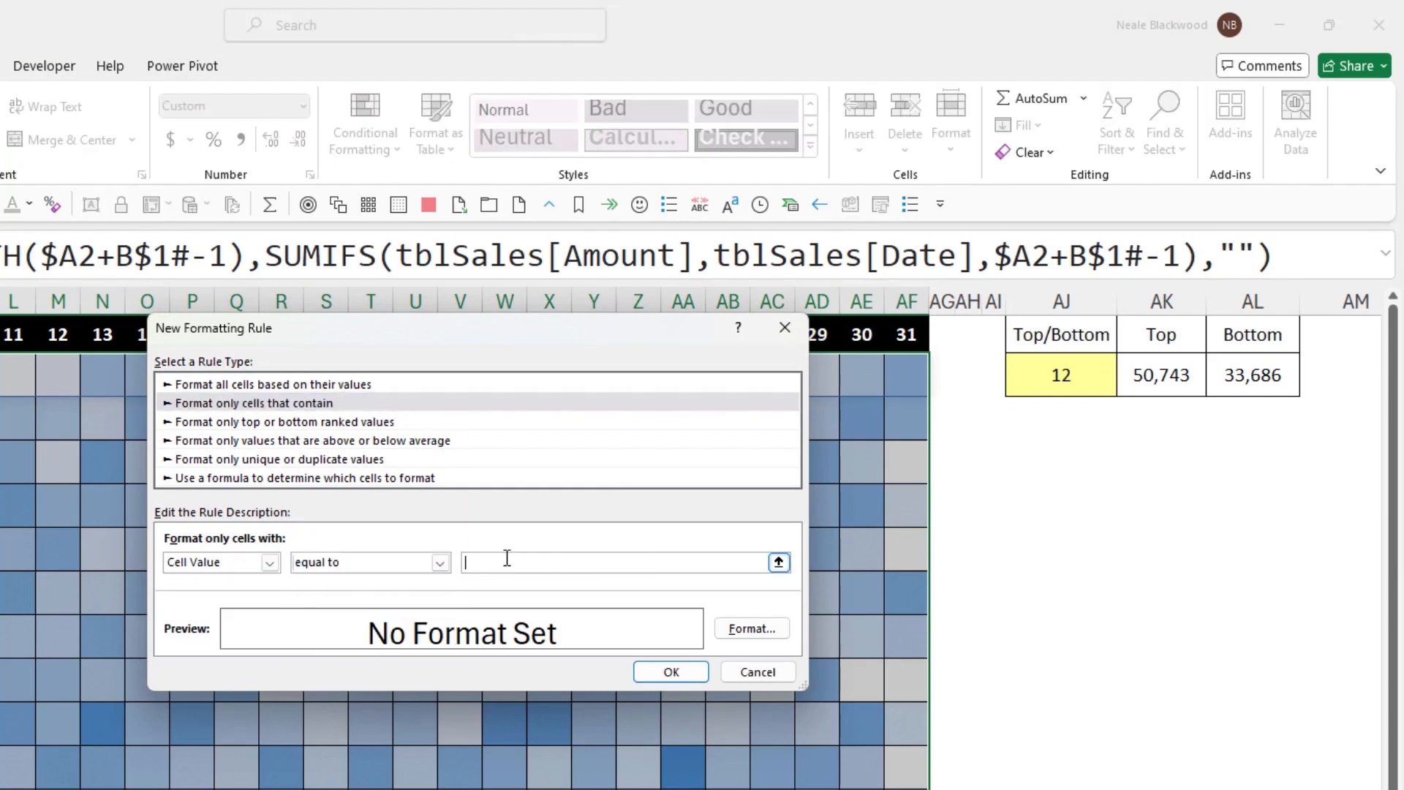
type("=")
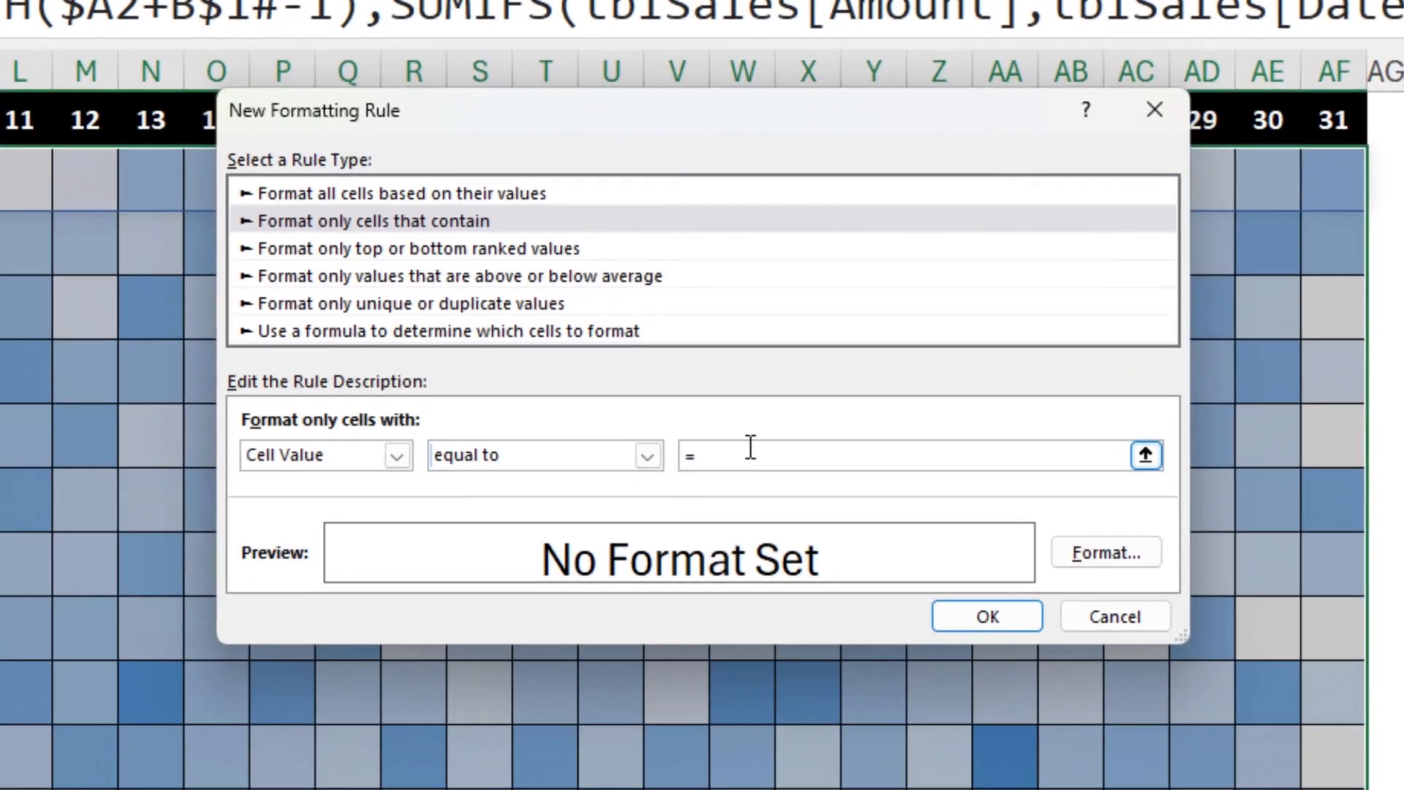
type("\"\"")
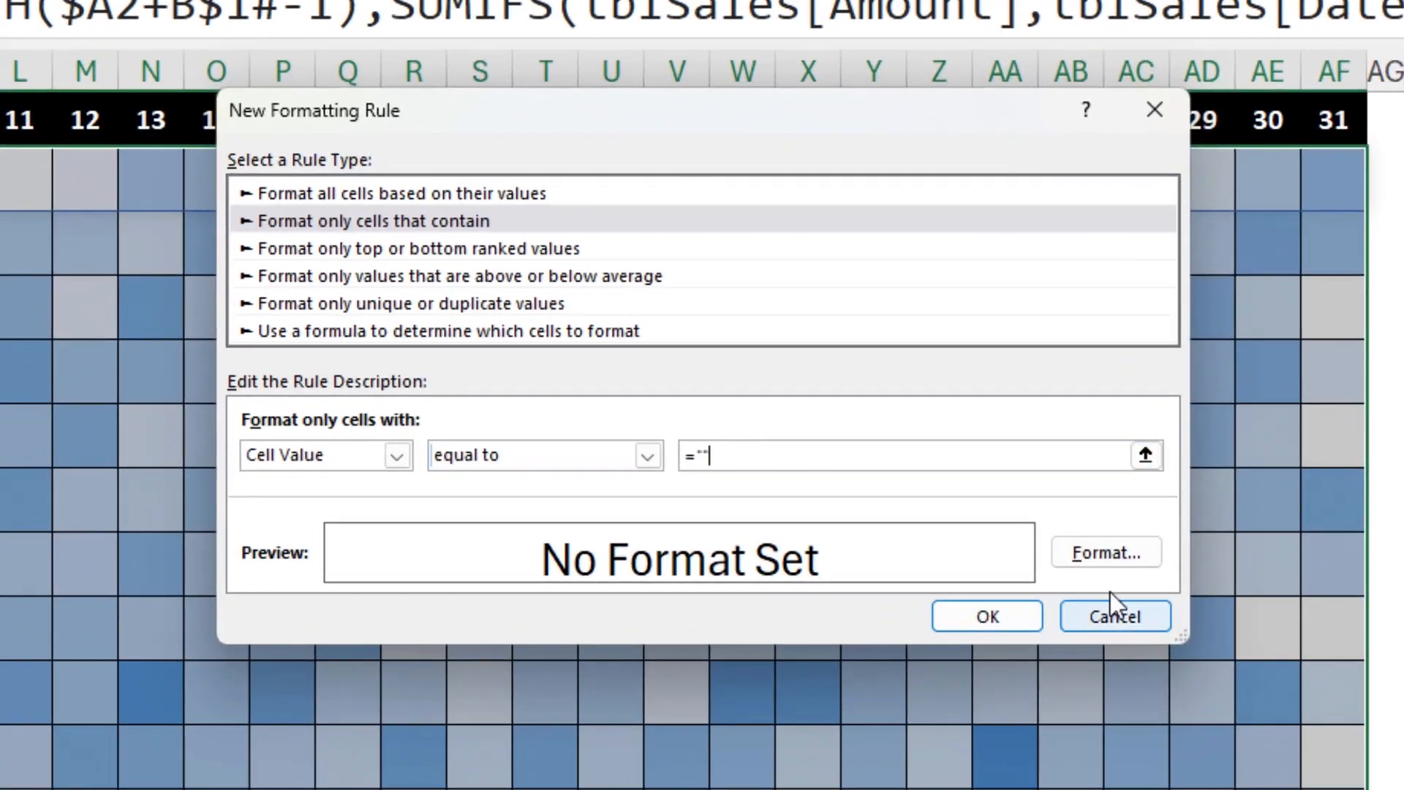
- Give the blank-cell rule a solid black fill and apply it to B2:AF13
left_click(1116, 555)
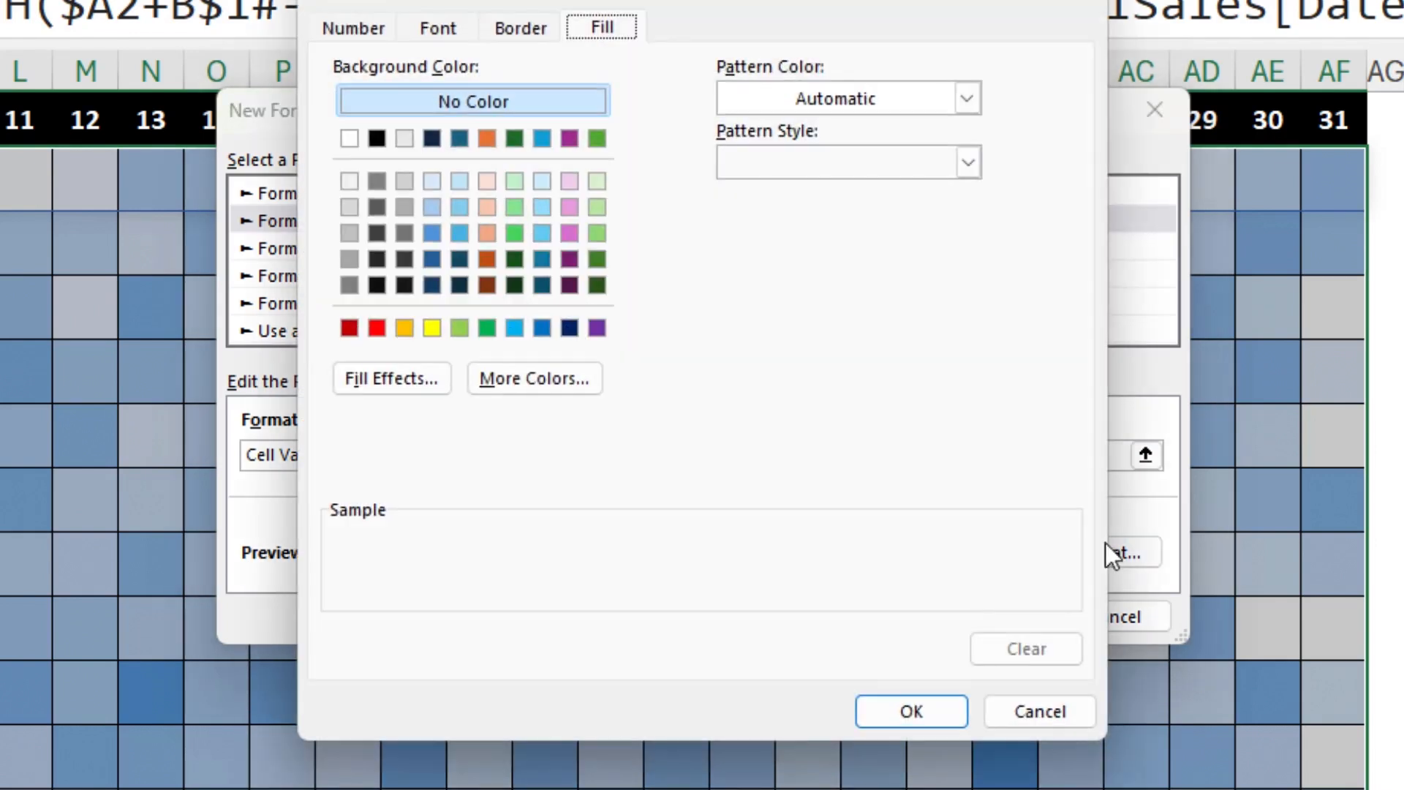
left_click(377, 139)
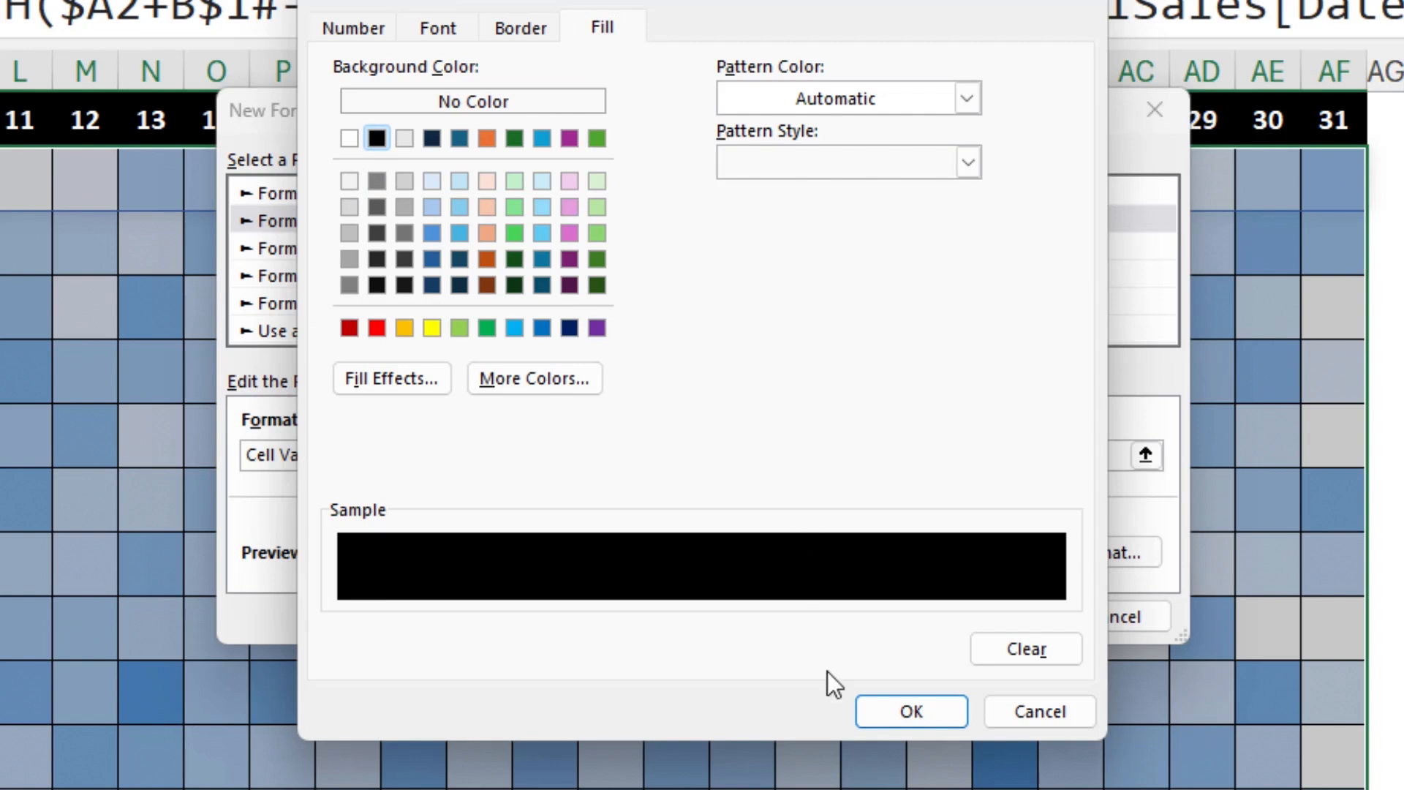
left_click(904, 713)
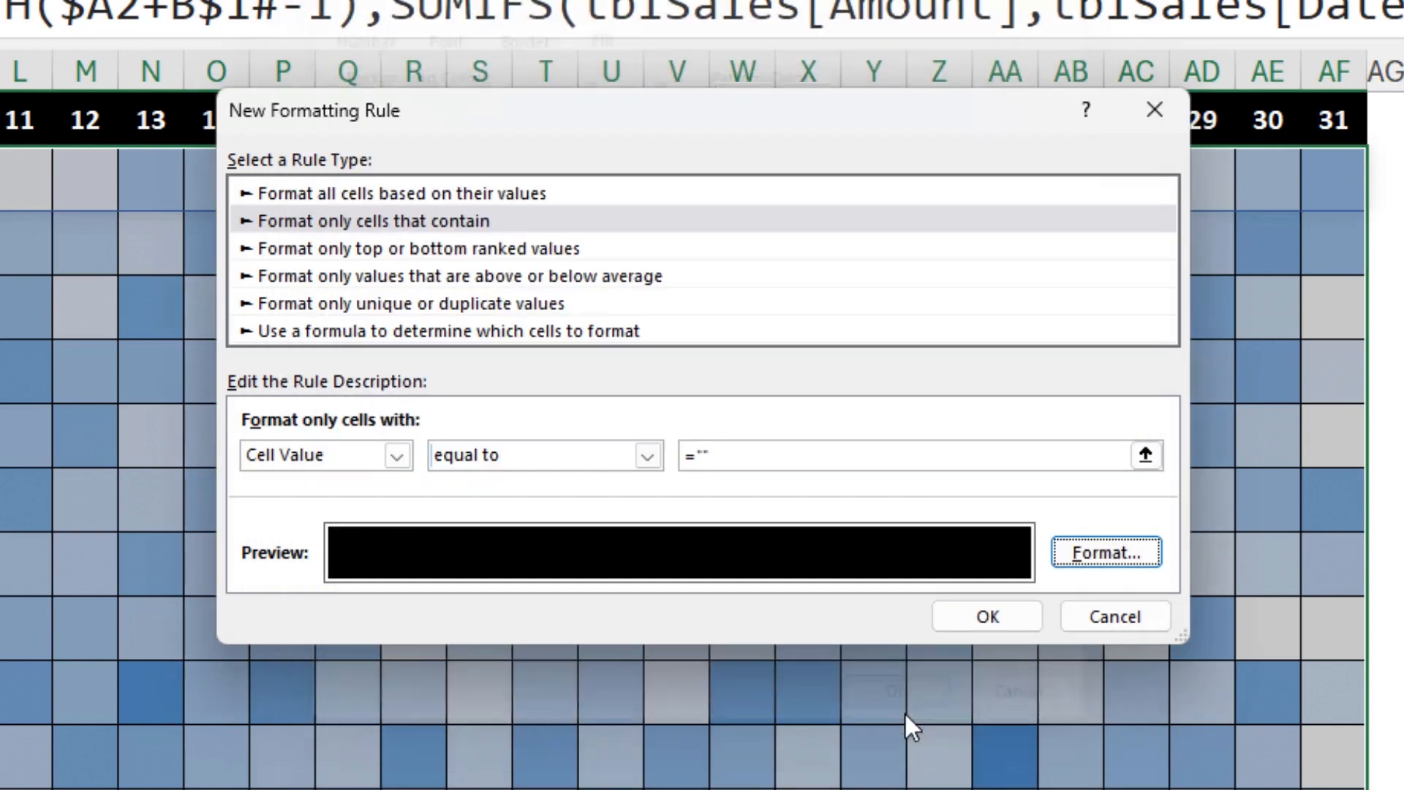
left_click(984, 616)
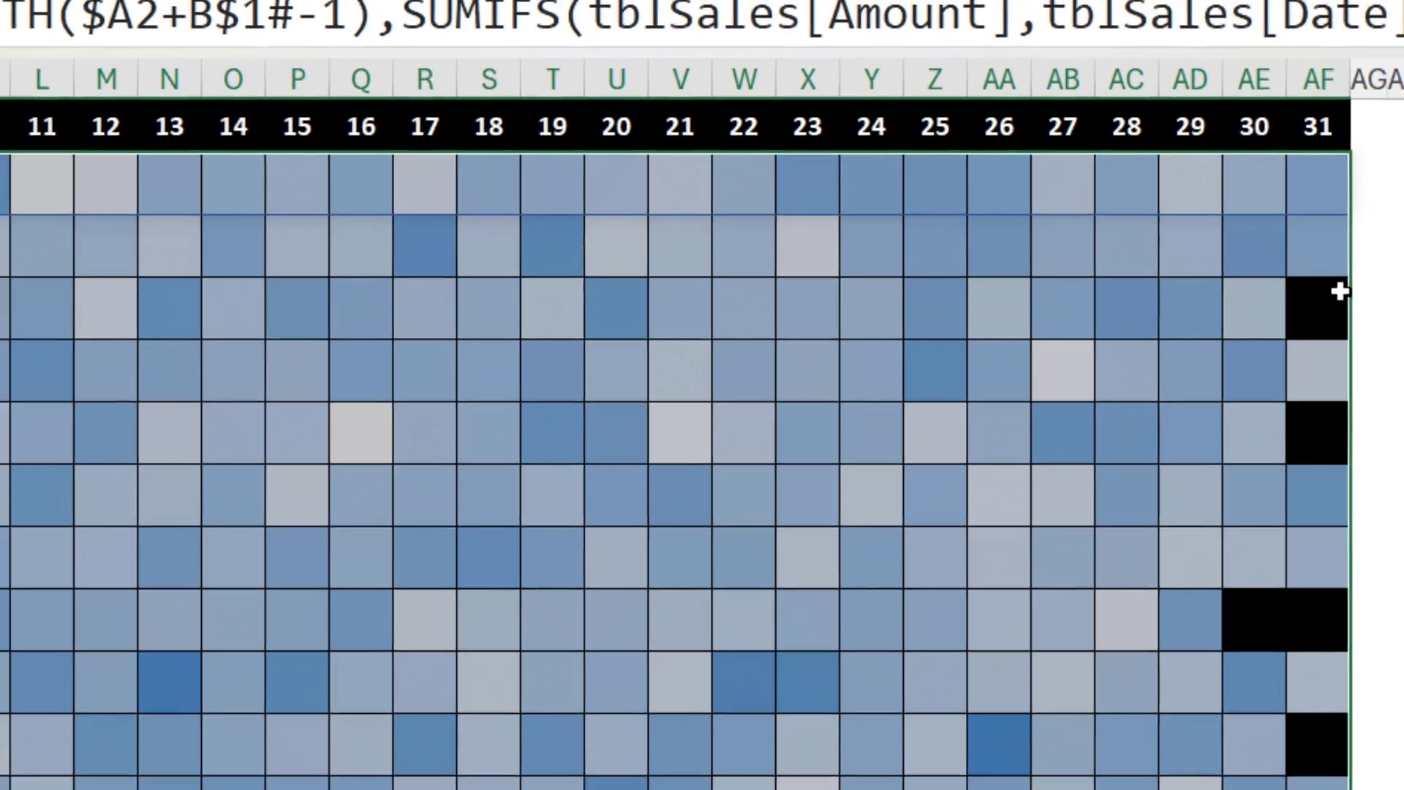
left_click(1334, 301)
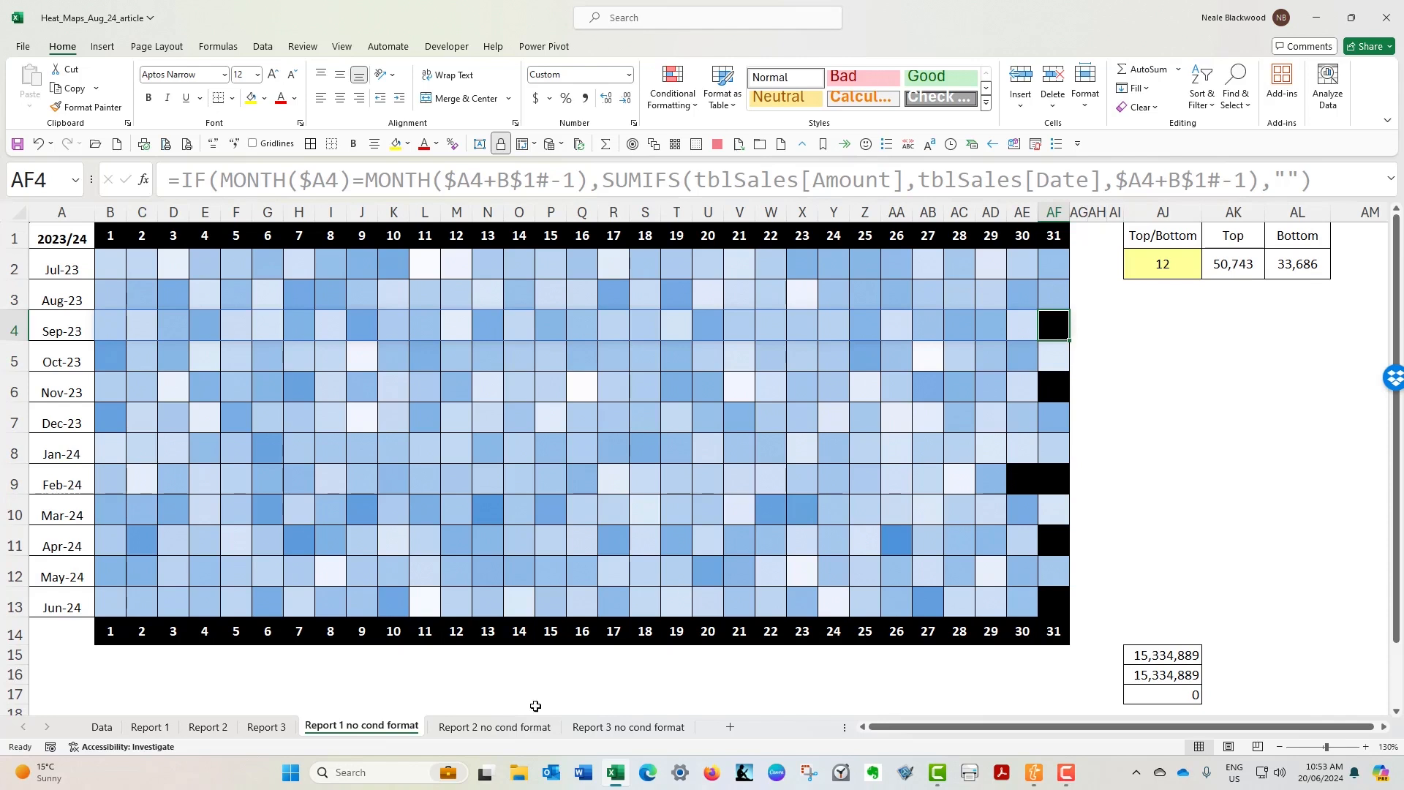
- On the Report 2 no cond format sheet, start a Top 10 Items rule for B2:AF13 and set the rank to 12
left_click(503, 730)
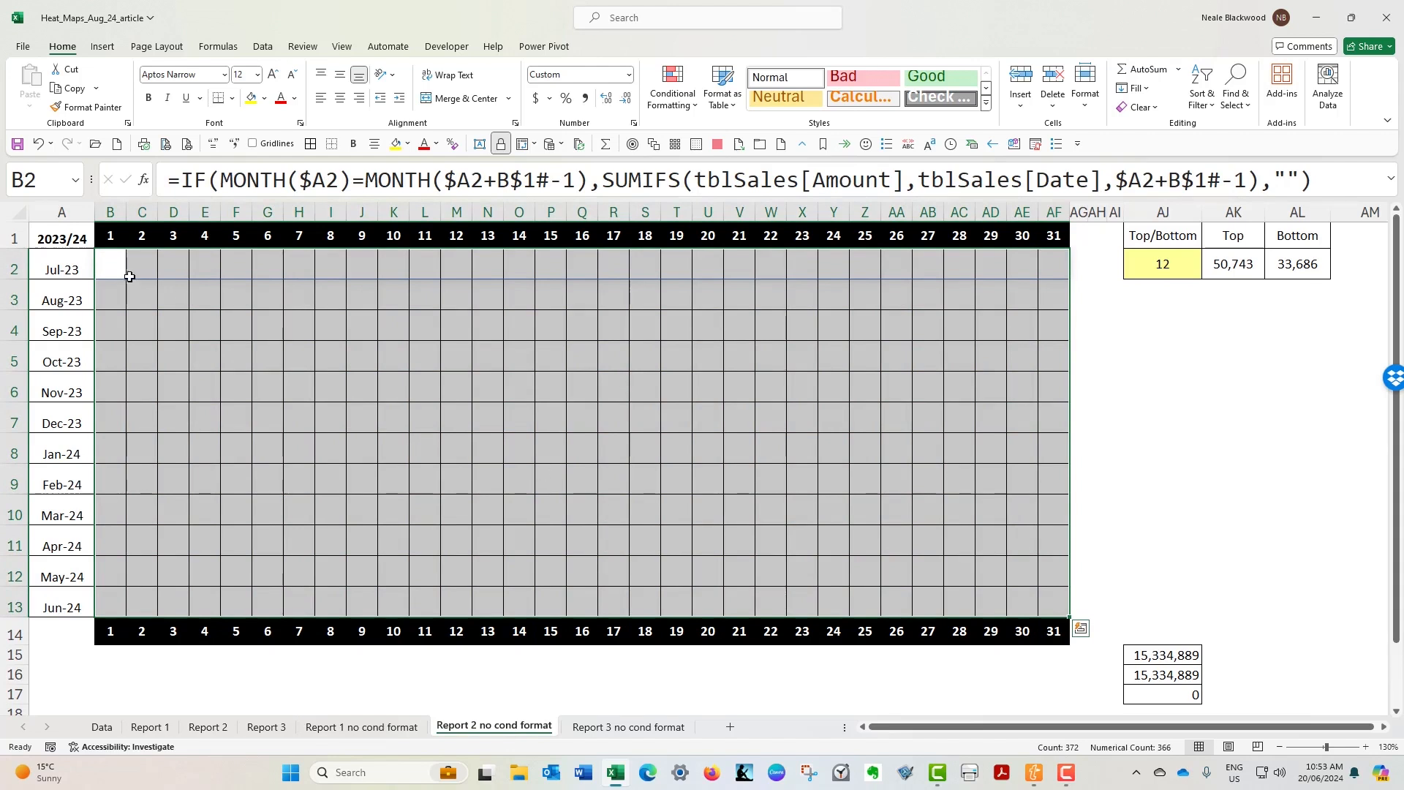
left_click_drag(110, 262, 1053, 607)
left_click(673, 90)
mouse_move(649, 188)
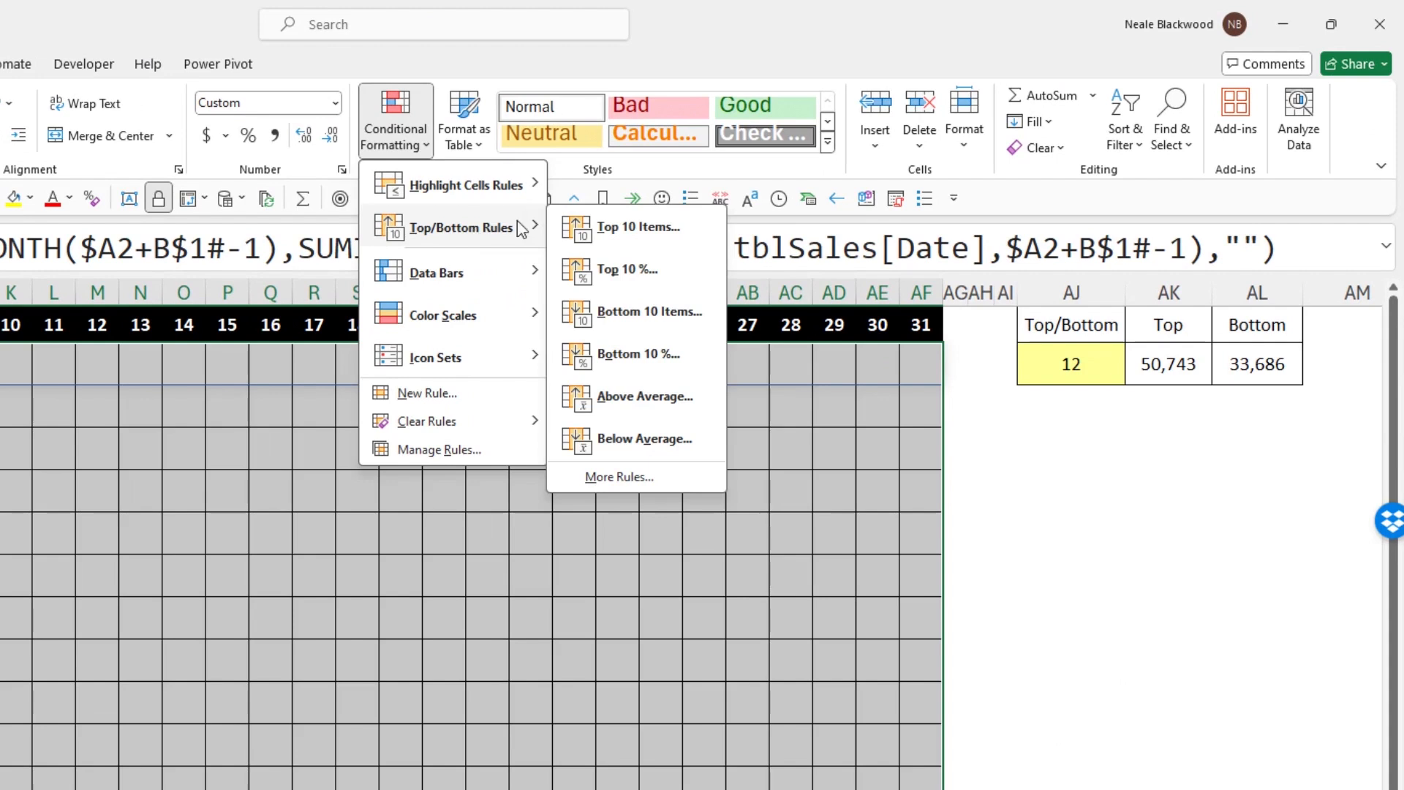
left_click(673, 233)
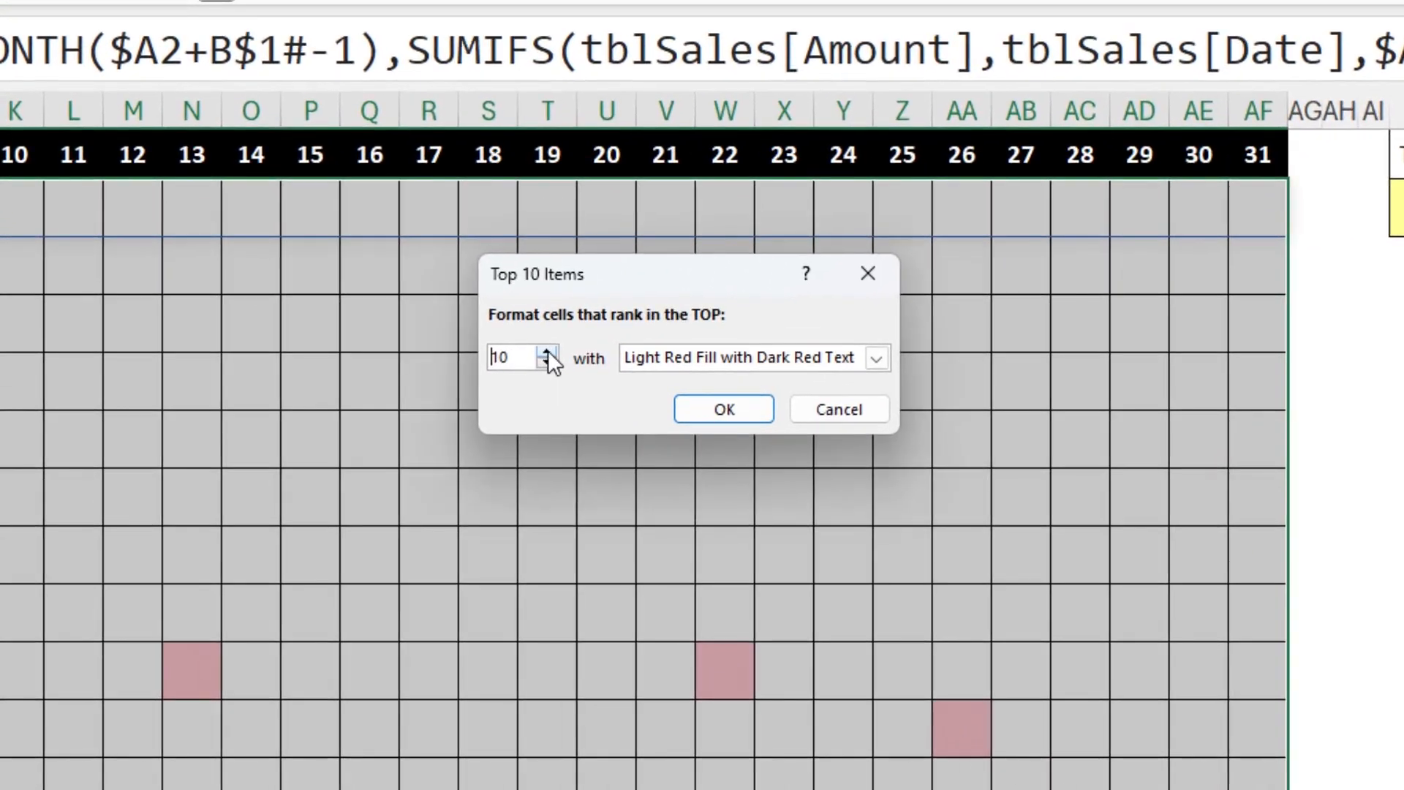
left_click(547, 353)
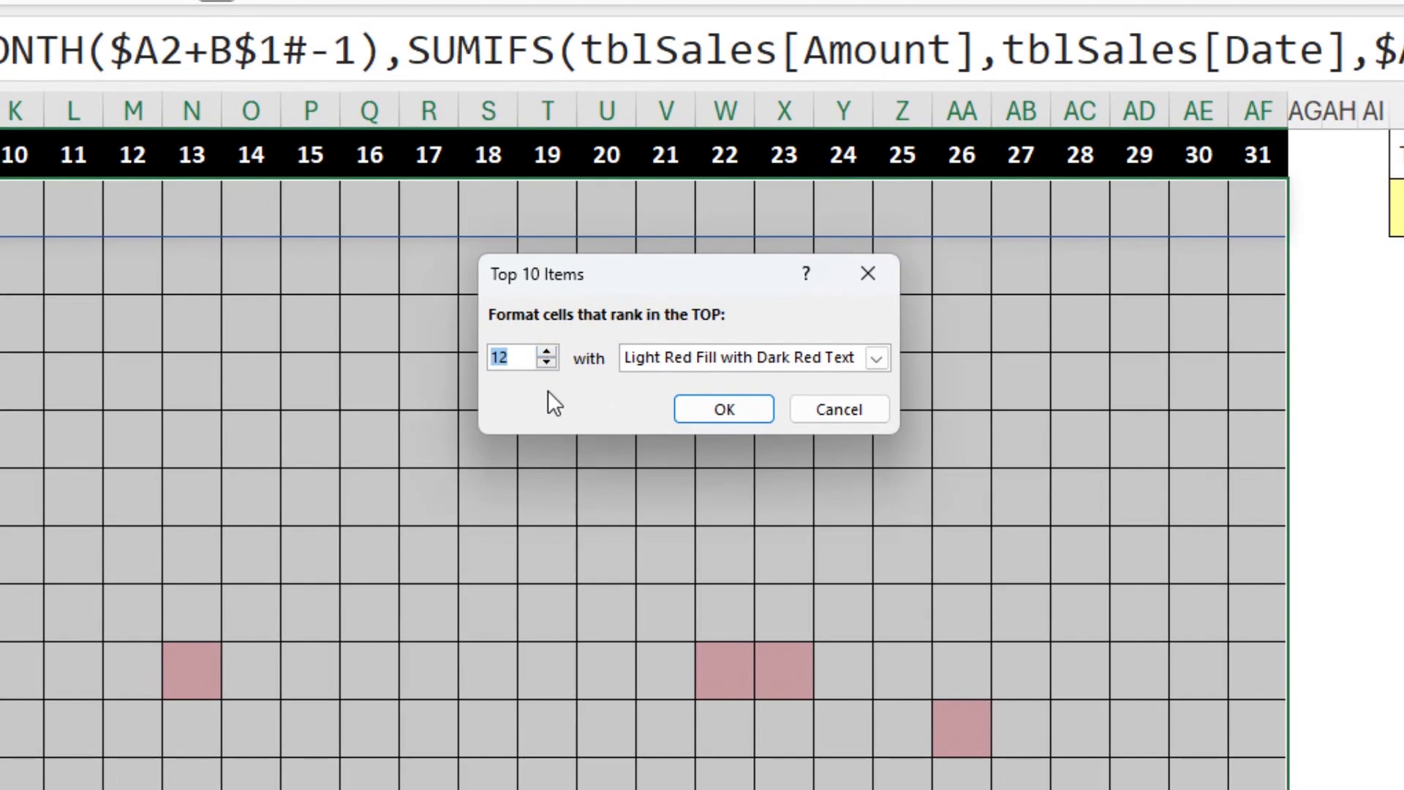
- Give the top 12 rule a custom format with a medium blue theme fill and apply it
left_click(876, 358)
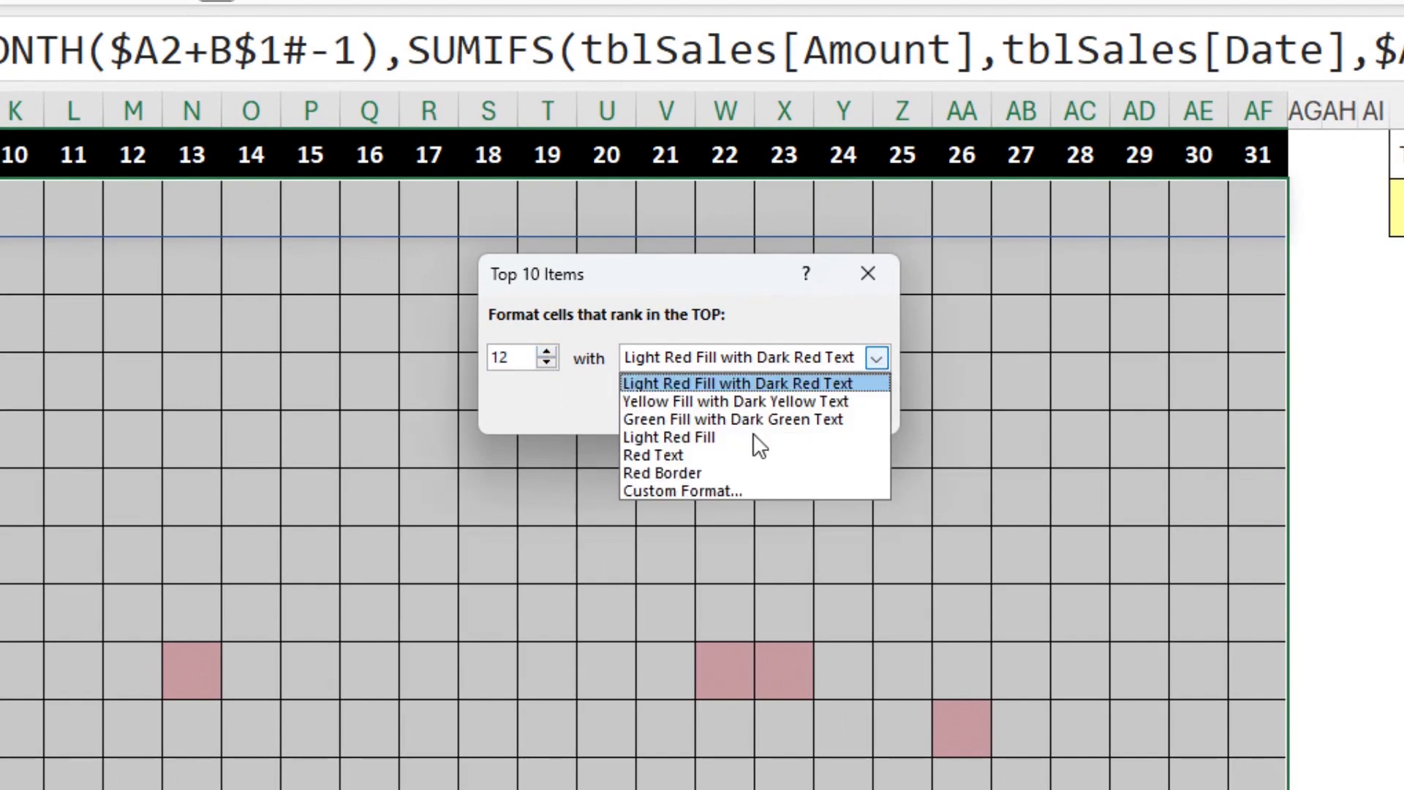
left_click(704, 490)
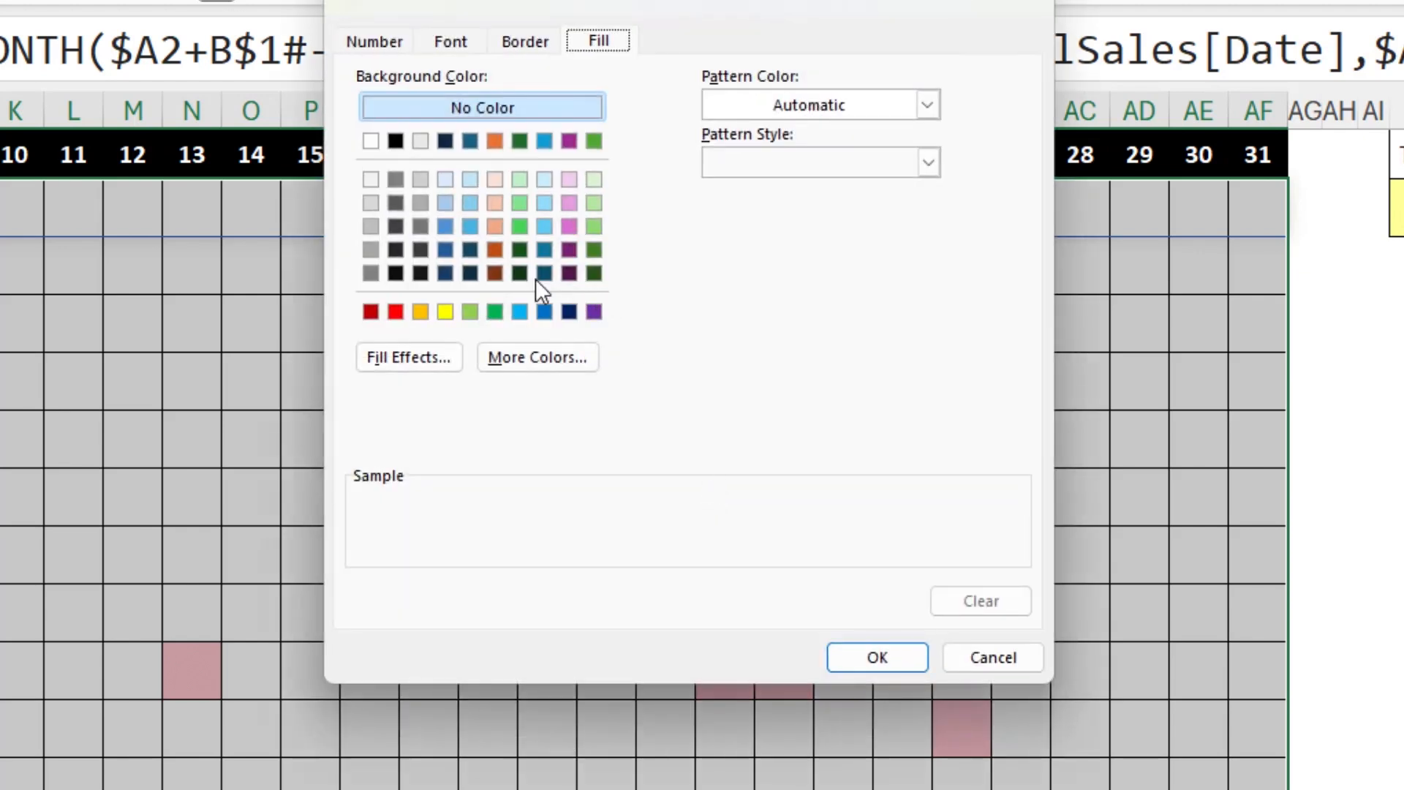
left_click(443, 224)
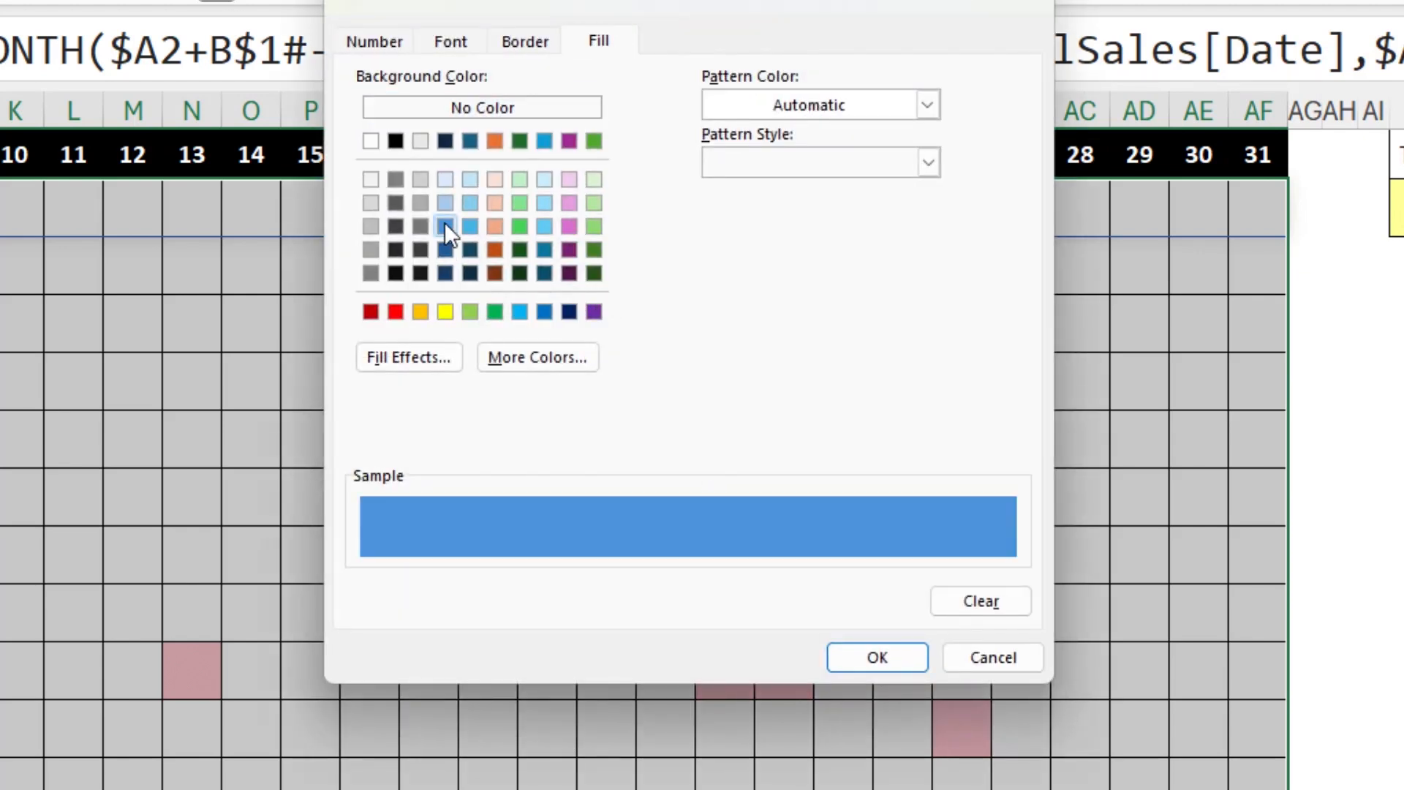
left_click(916, 661)
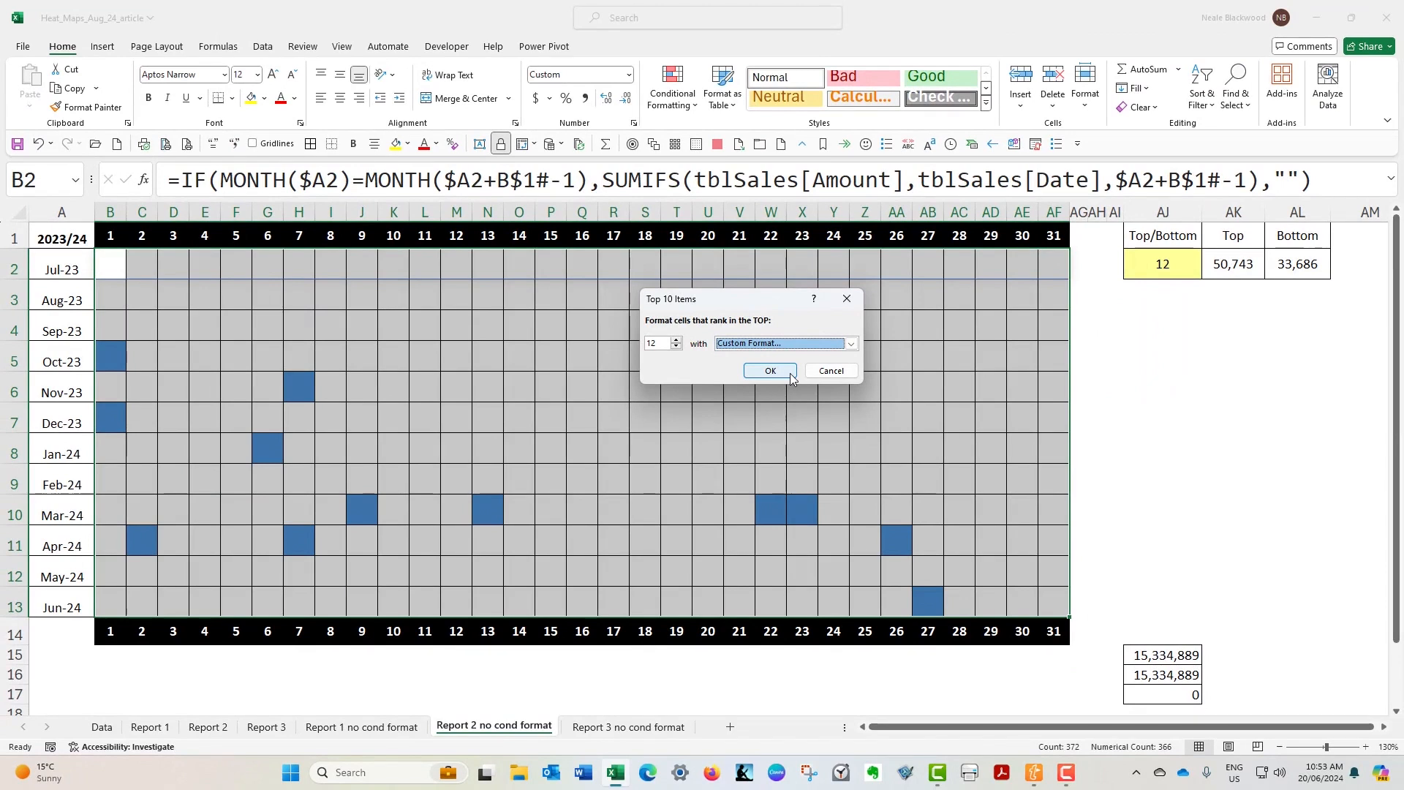
left_click(790, 374)
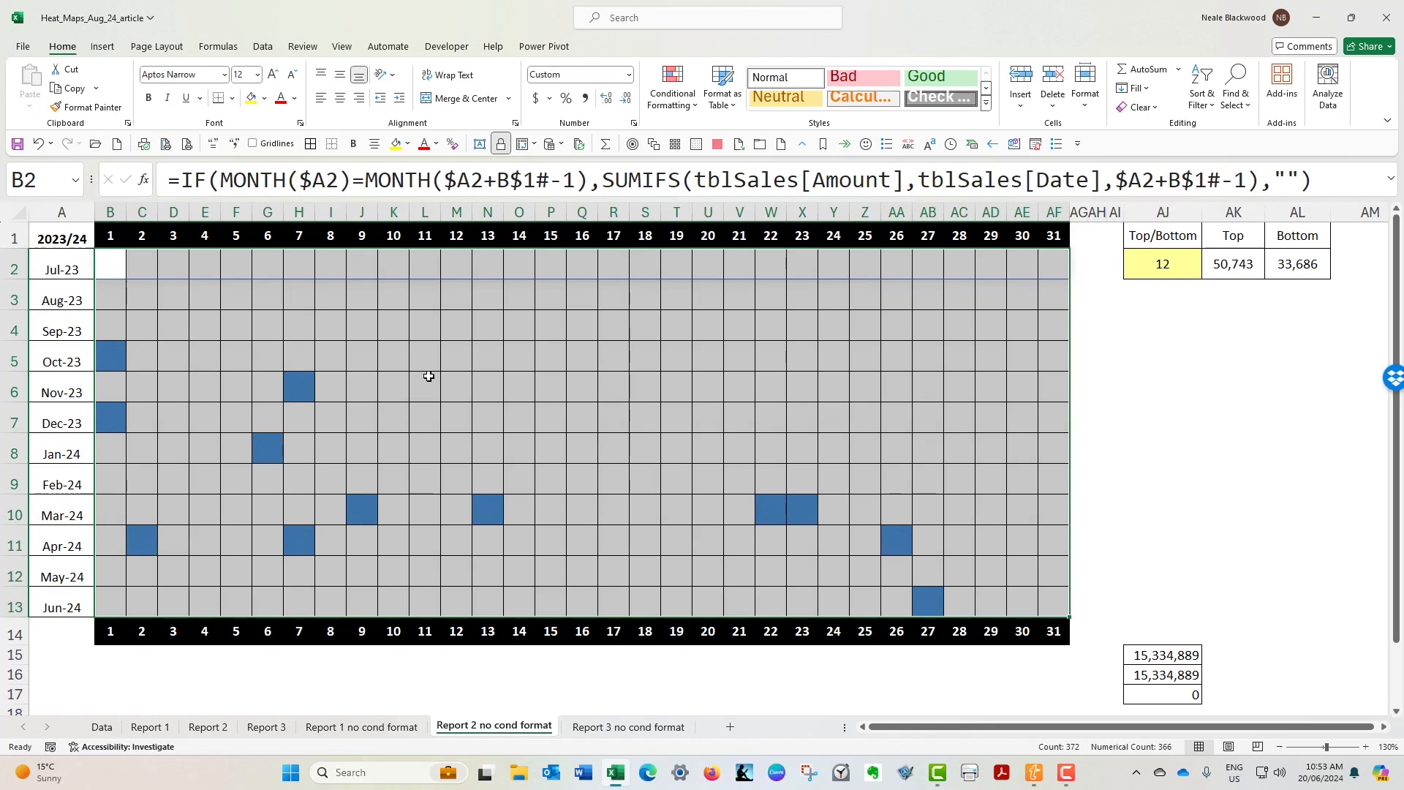
- Start a Bottom 10 Items conditional formatting rule for B2:AF13 and set the rank to 12
left_click(672, 88)
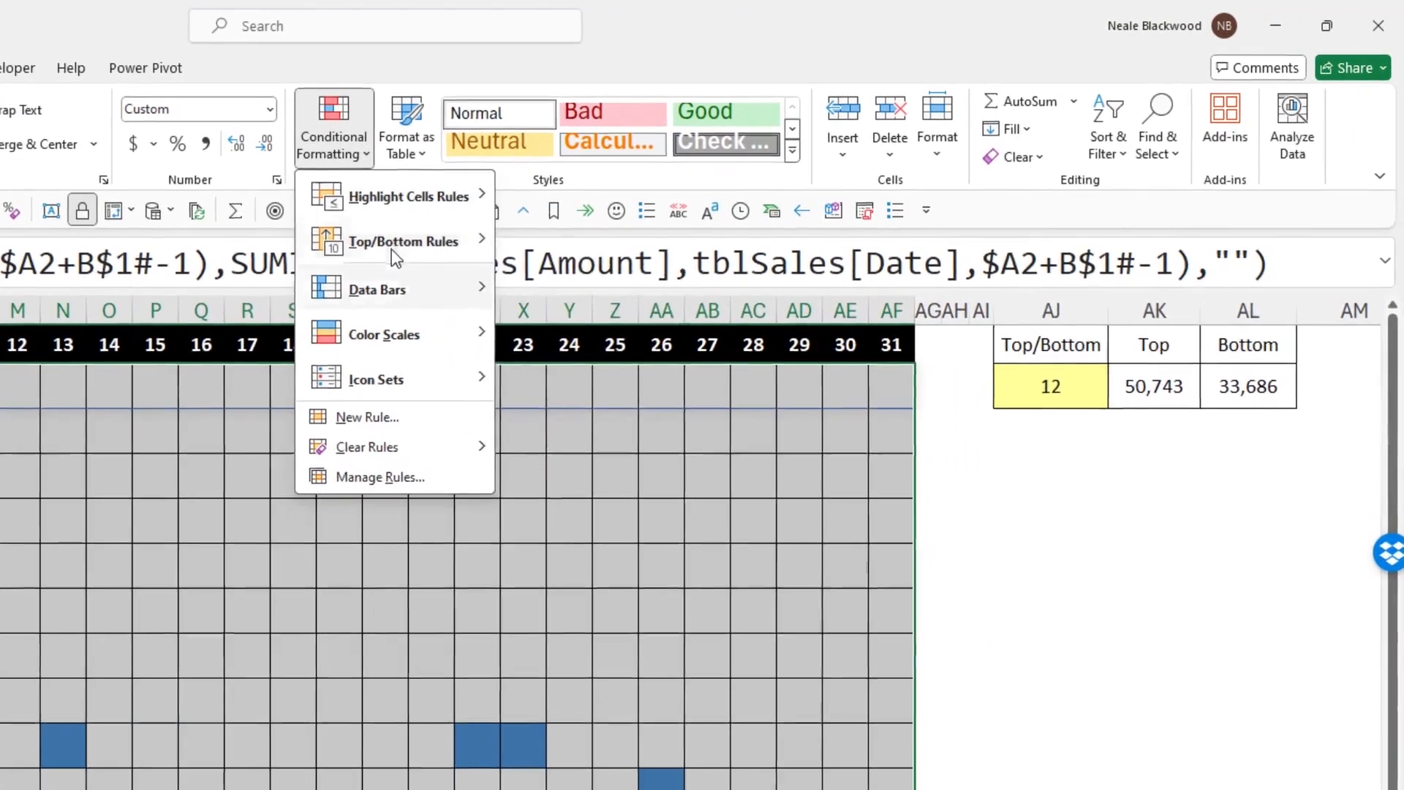
mouse_move(394, 244)
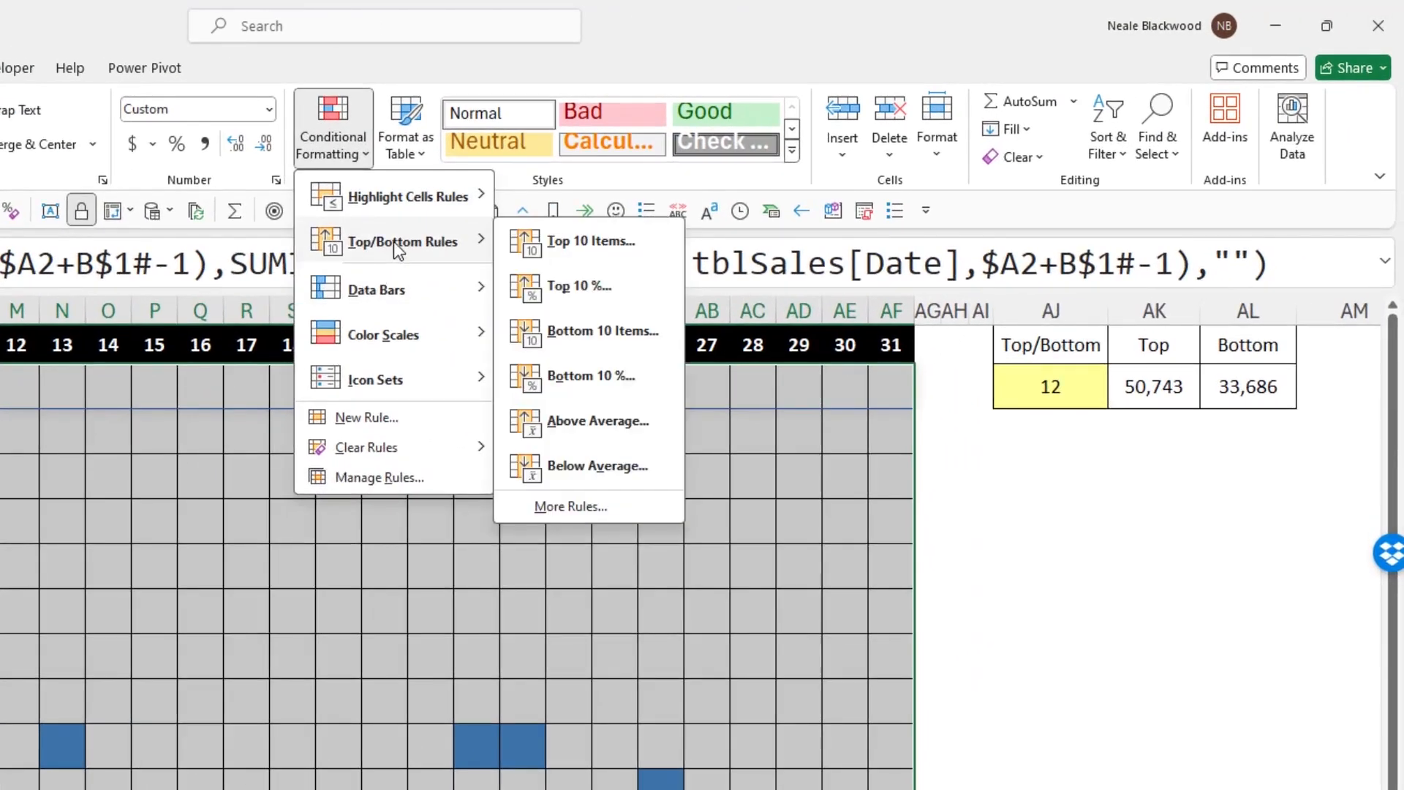
left_click(612, 333)
left_click(338, 499)
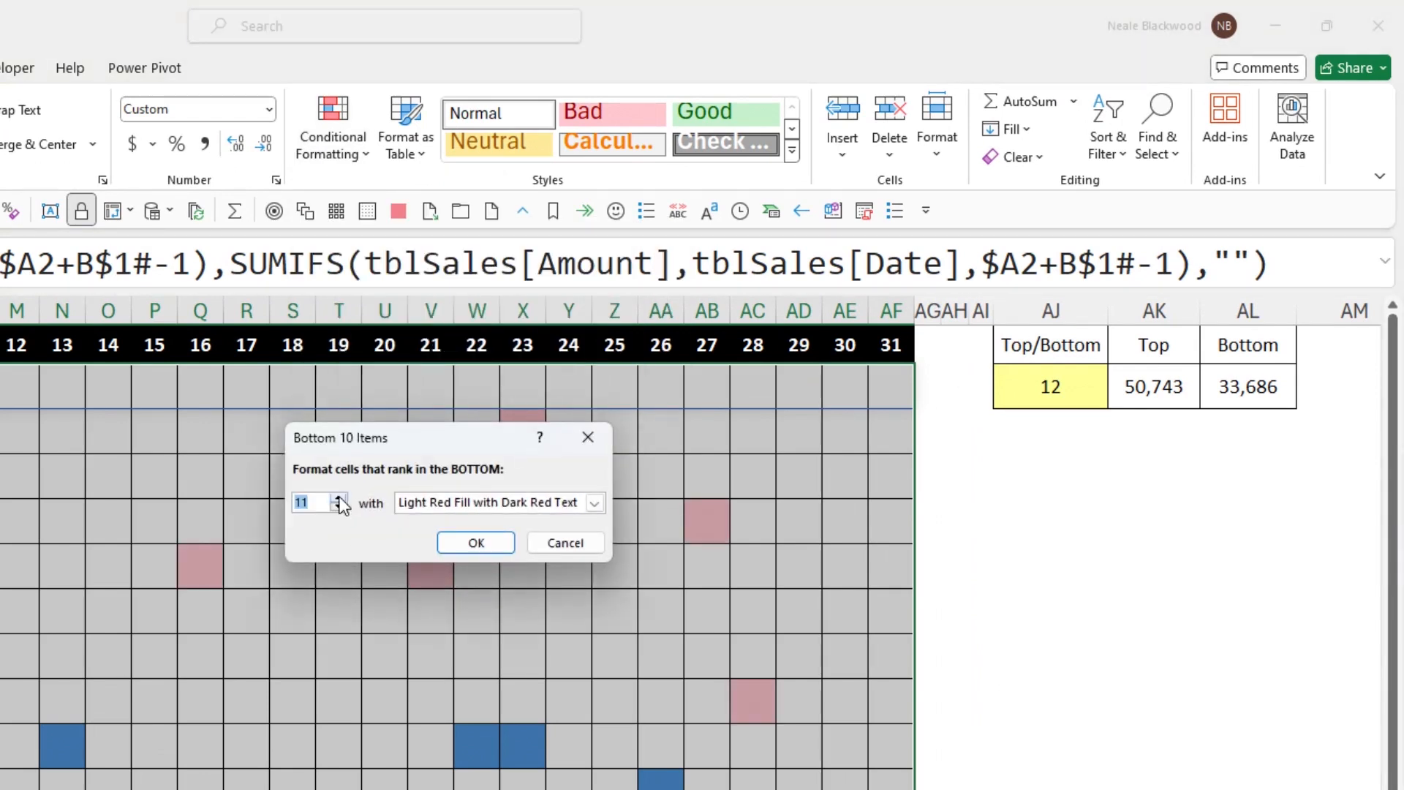
- Give the bottom 12 rule a custom format with a light orange theme fill and apply it
left_click(594, 502)
left_click(481, 604)
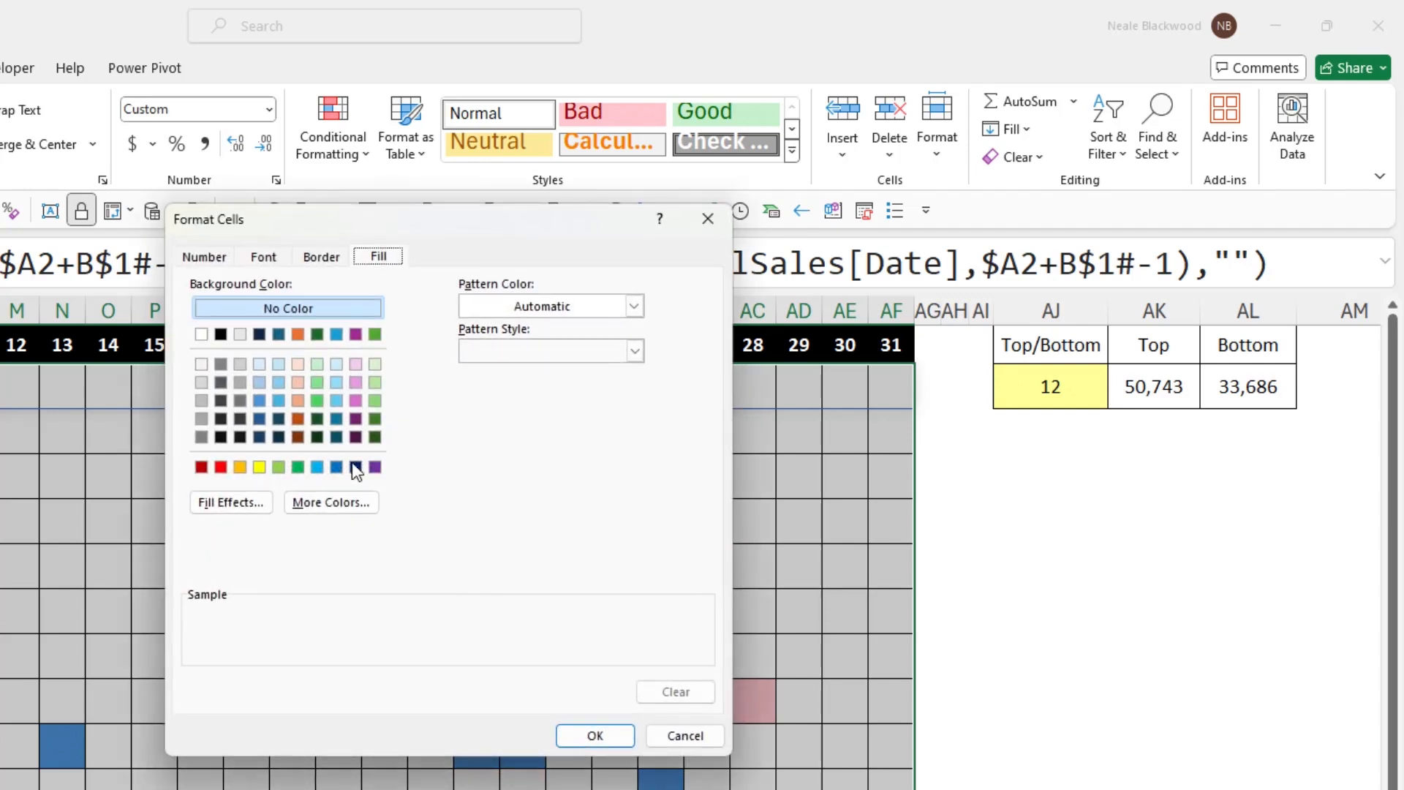
left_click(300, 383)
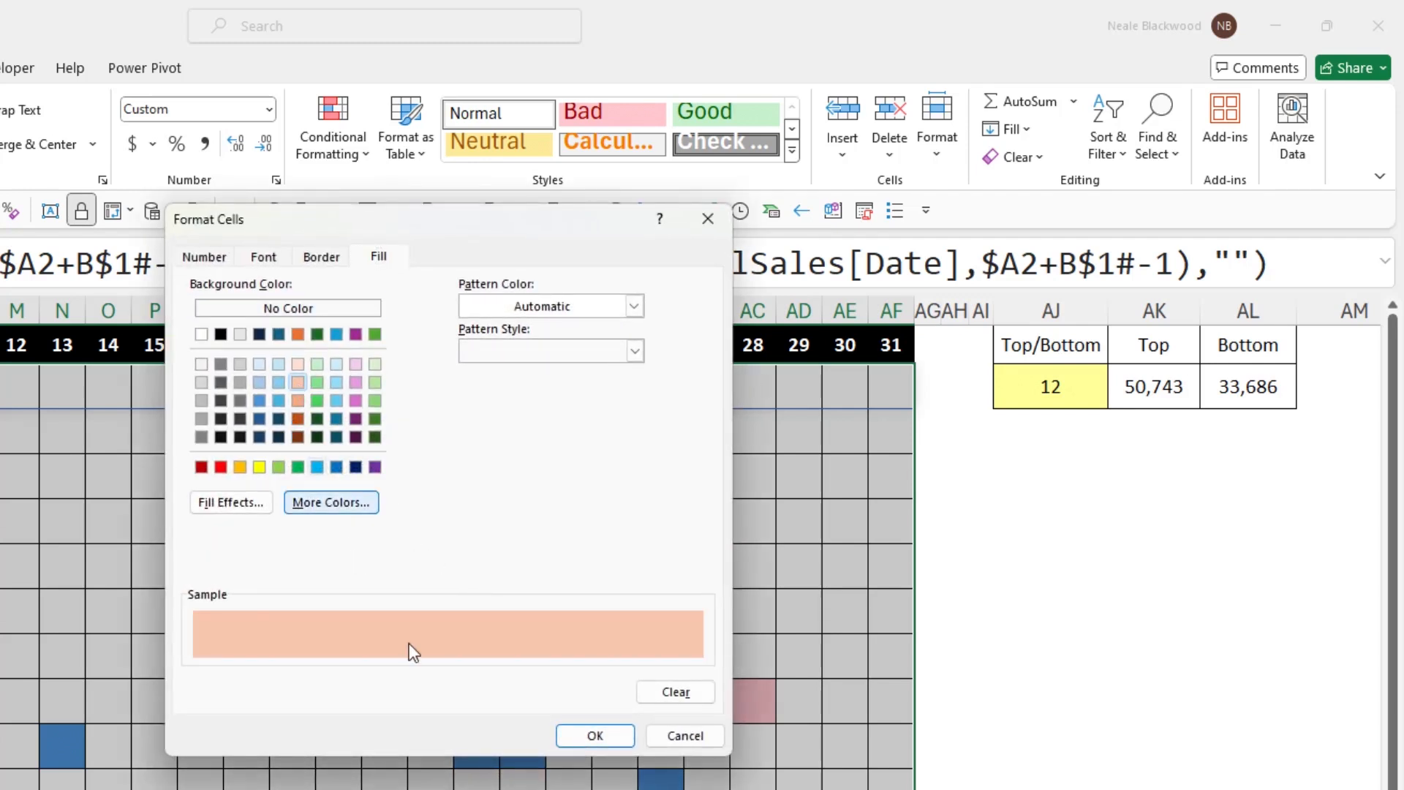
left_click(574, 730)
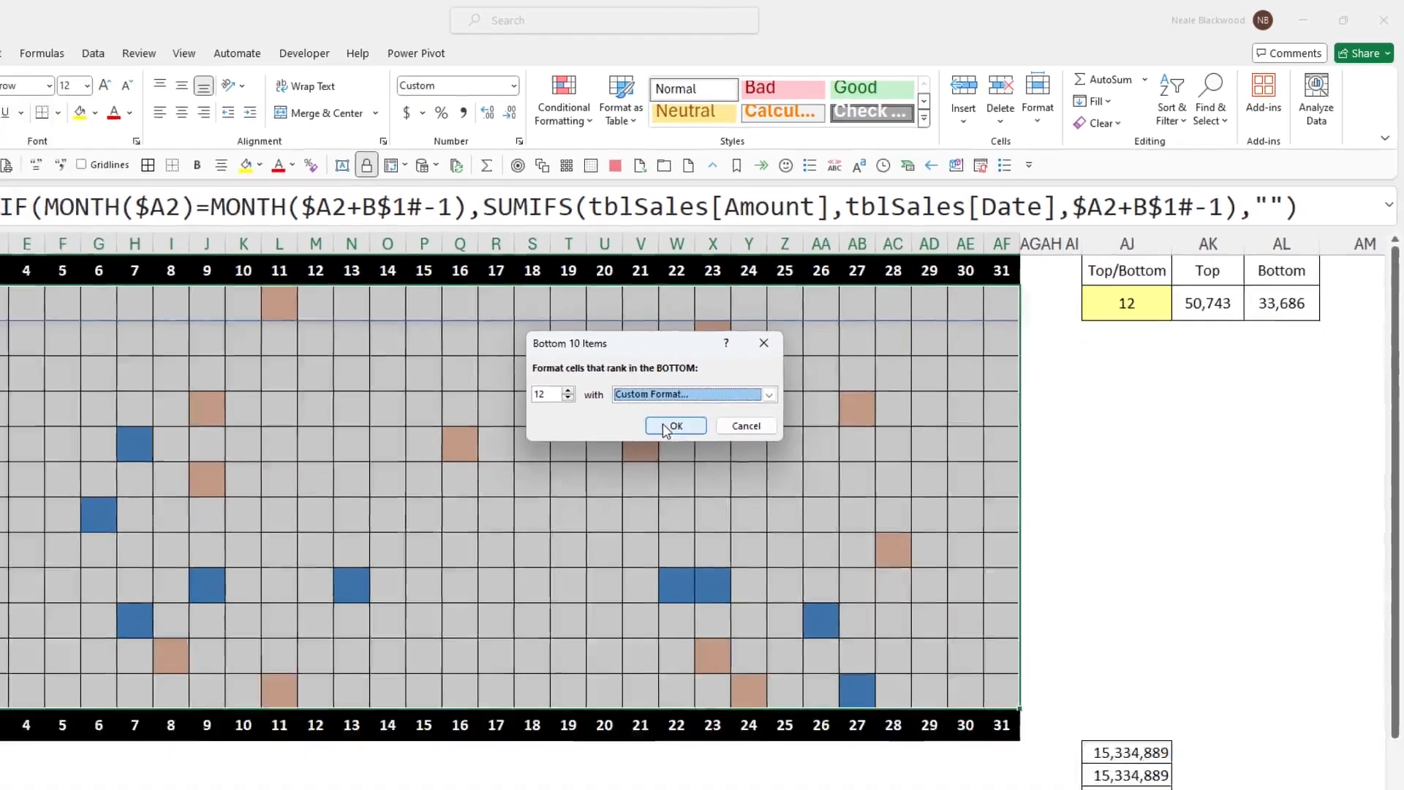
left_click(472, 542)
left_click(644, 336)
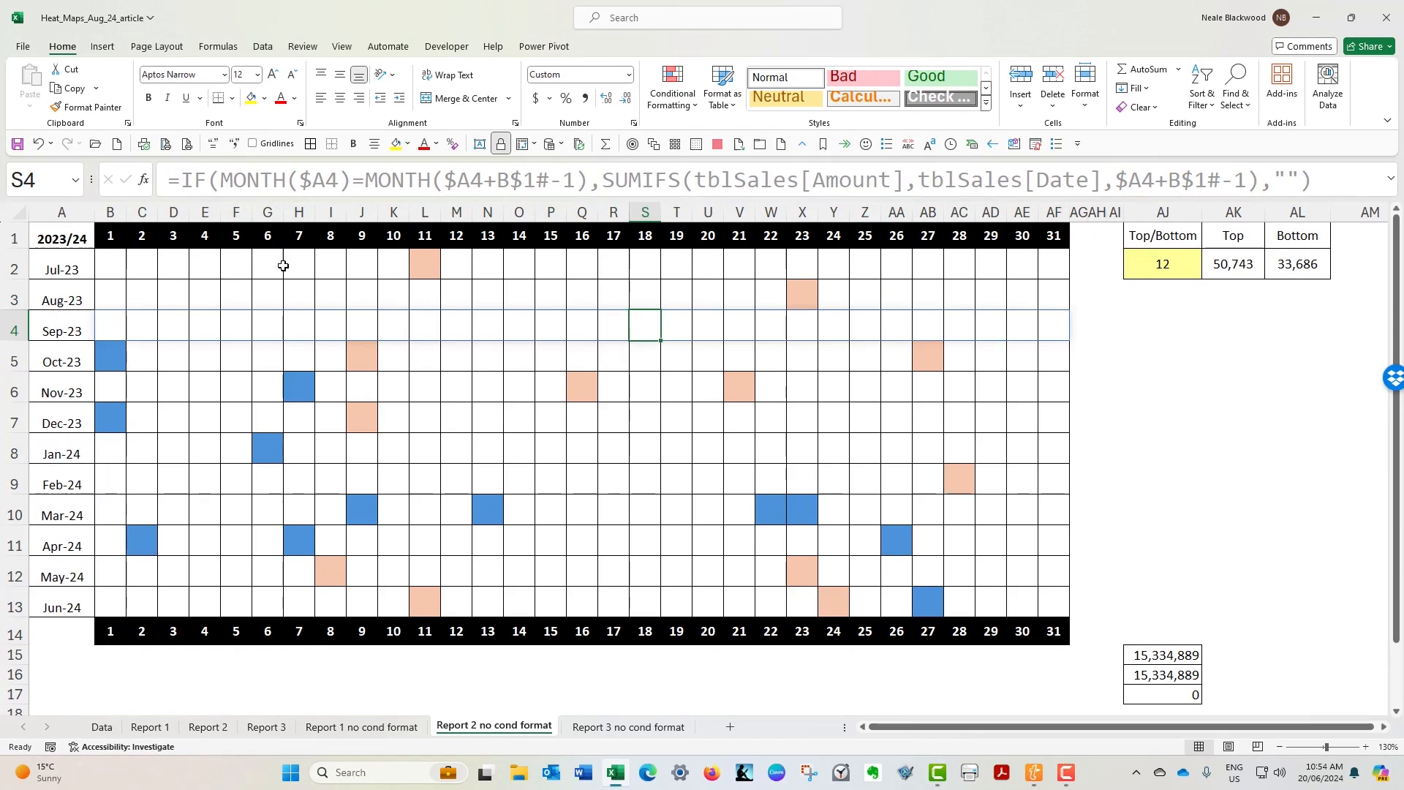
- Set up a new rule for B2:AF13 on the Report 2 sheet that formats only cells with a value equal to =""
left_click_drag(117, 263, 1065, 613)
left_click(669, 89)
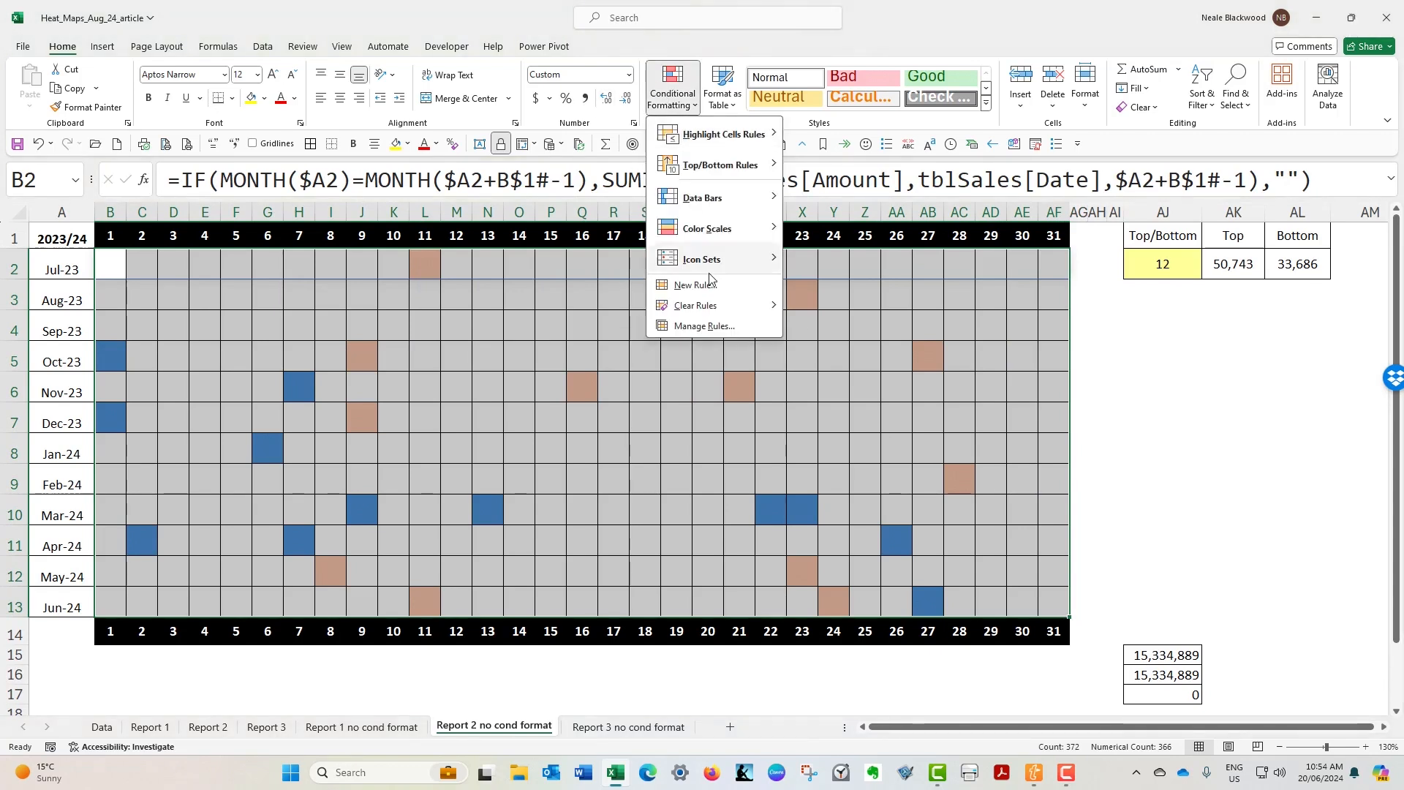
left_click(680, 280)
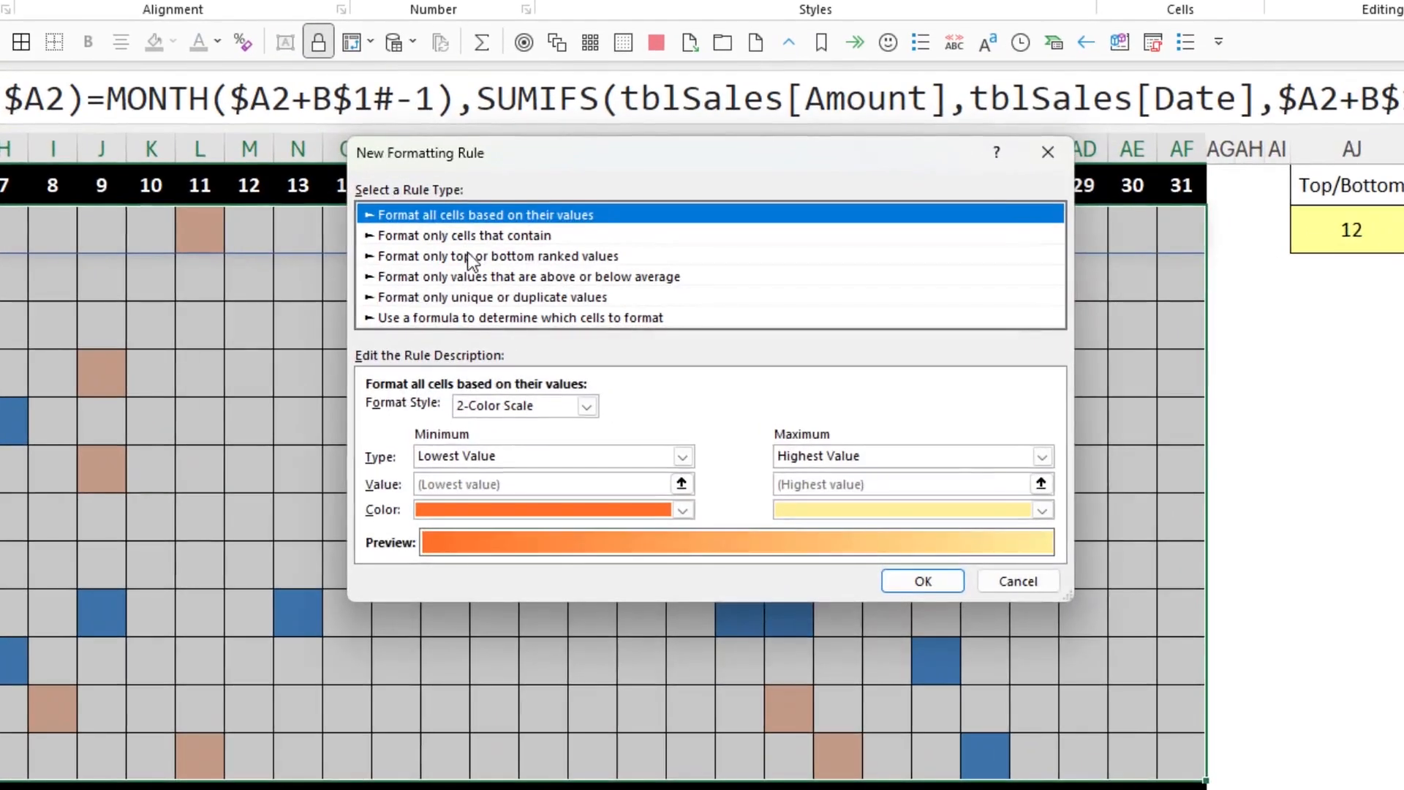
left_click(476, 235)
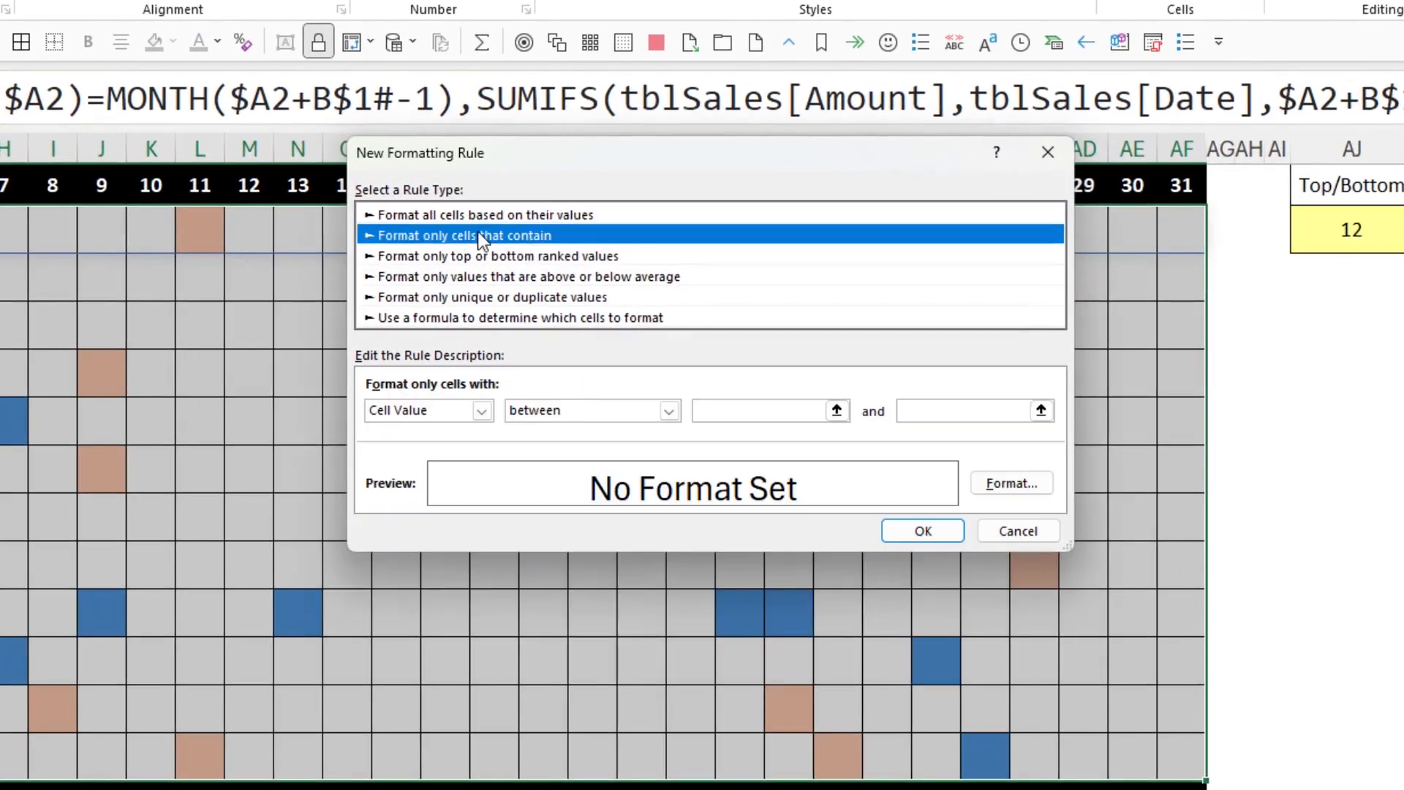
left_click(526, 414)
left_click(550, 462)
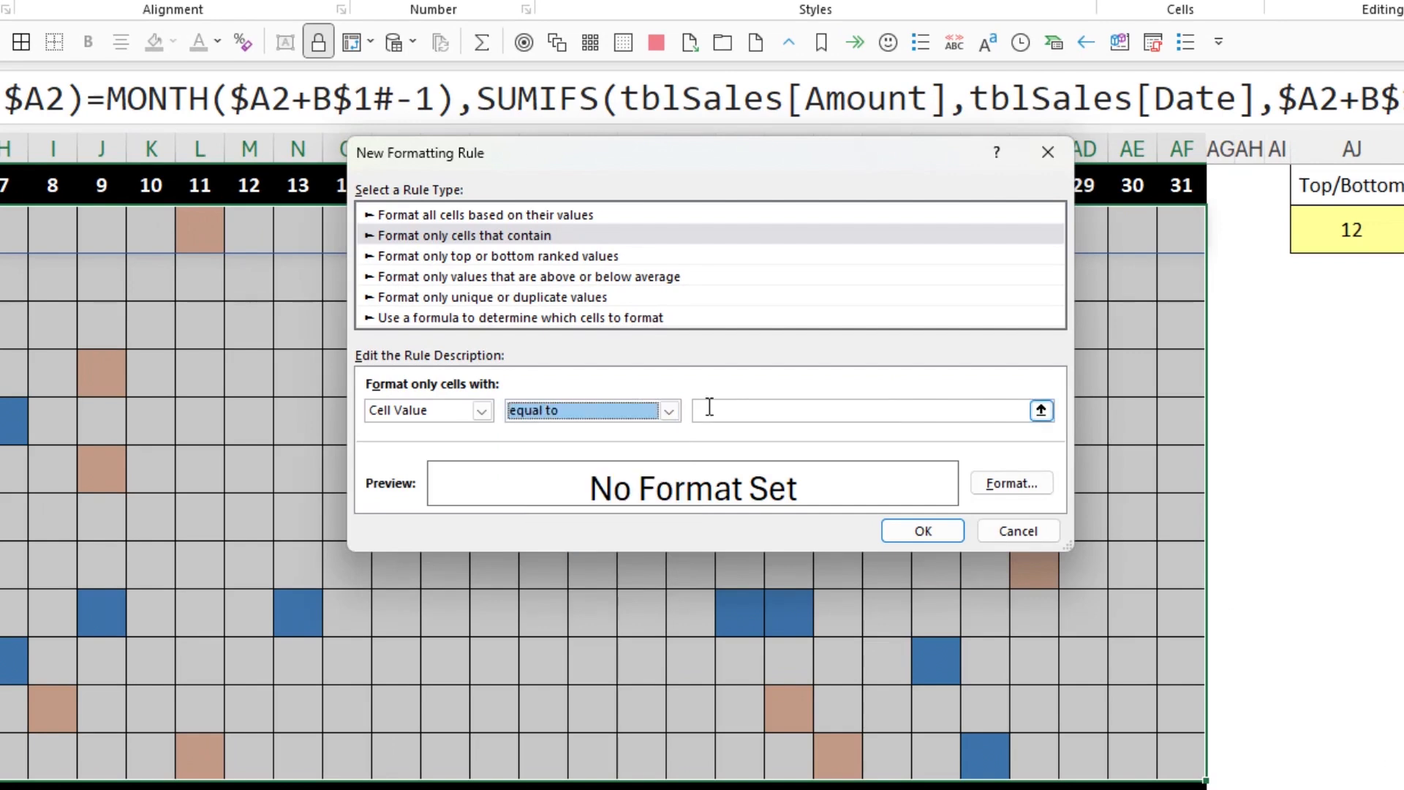
left_click(734, 410)
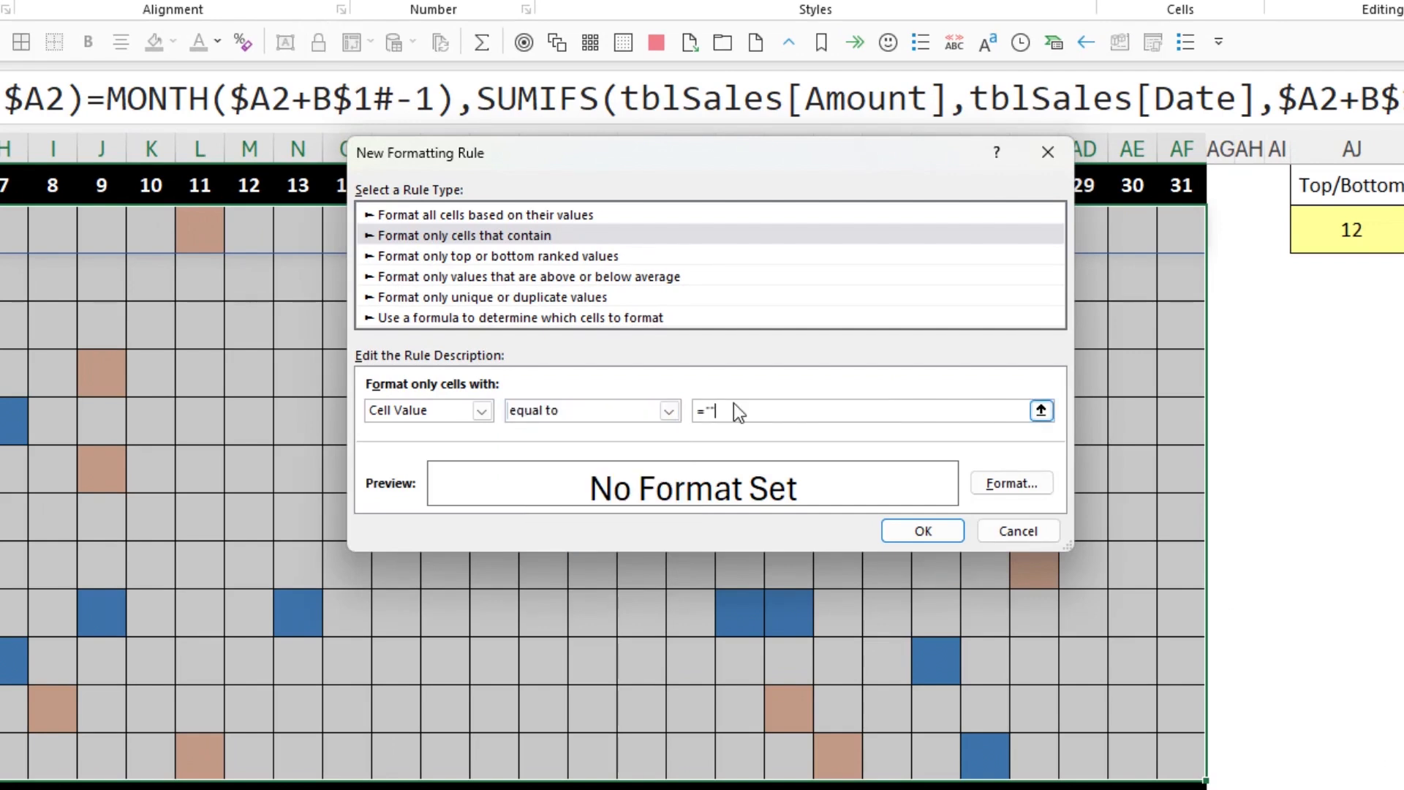
- Assign a solid black fill to the Report 2 blank-cell rule and apply it
left_click(987, 481)
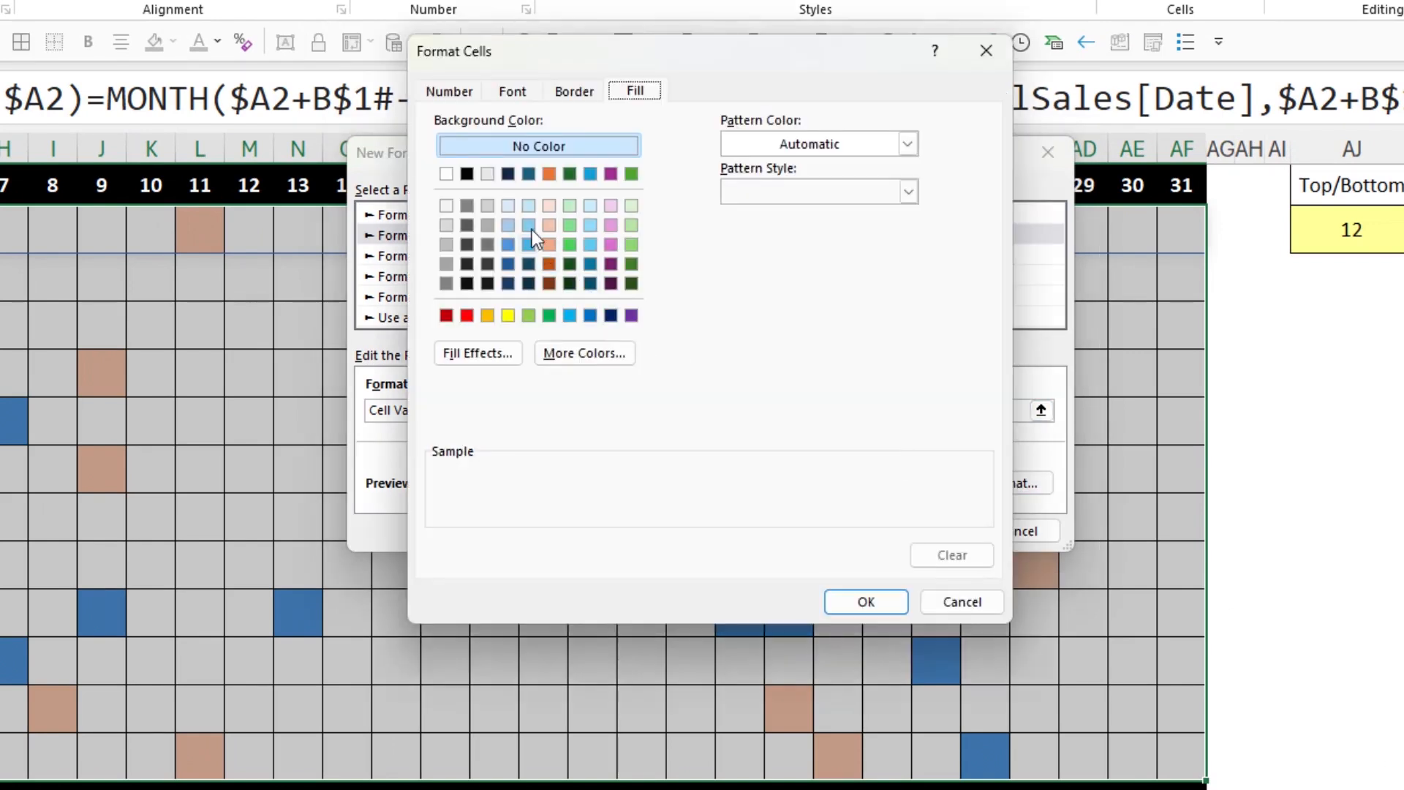
left_click(471, 175)
left_click(896, 599)
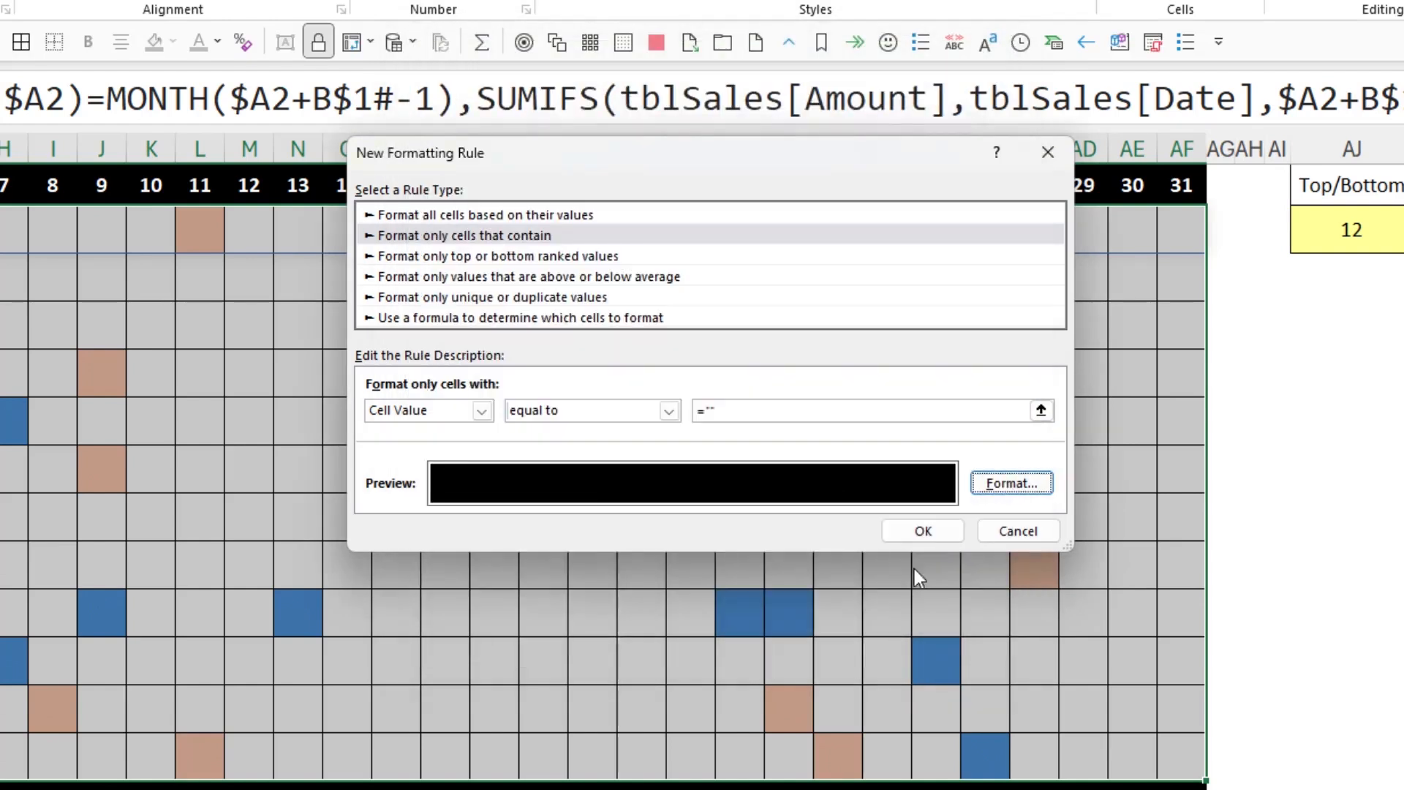
left_click(941, 529)
left_click(549, 276)
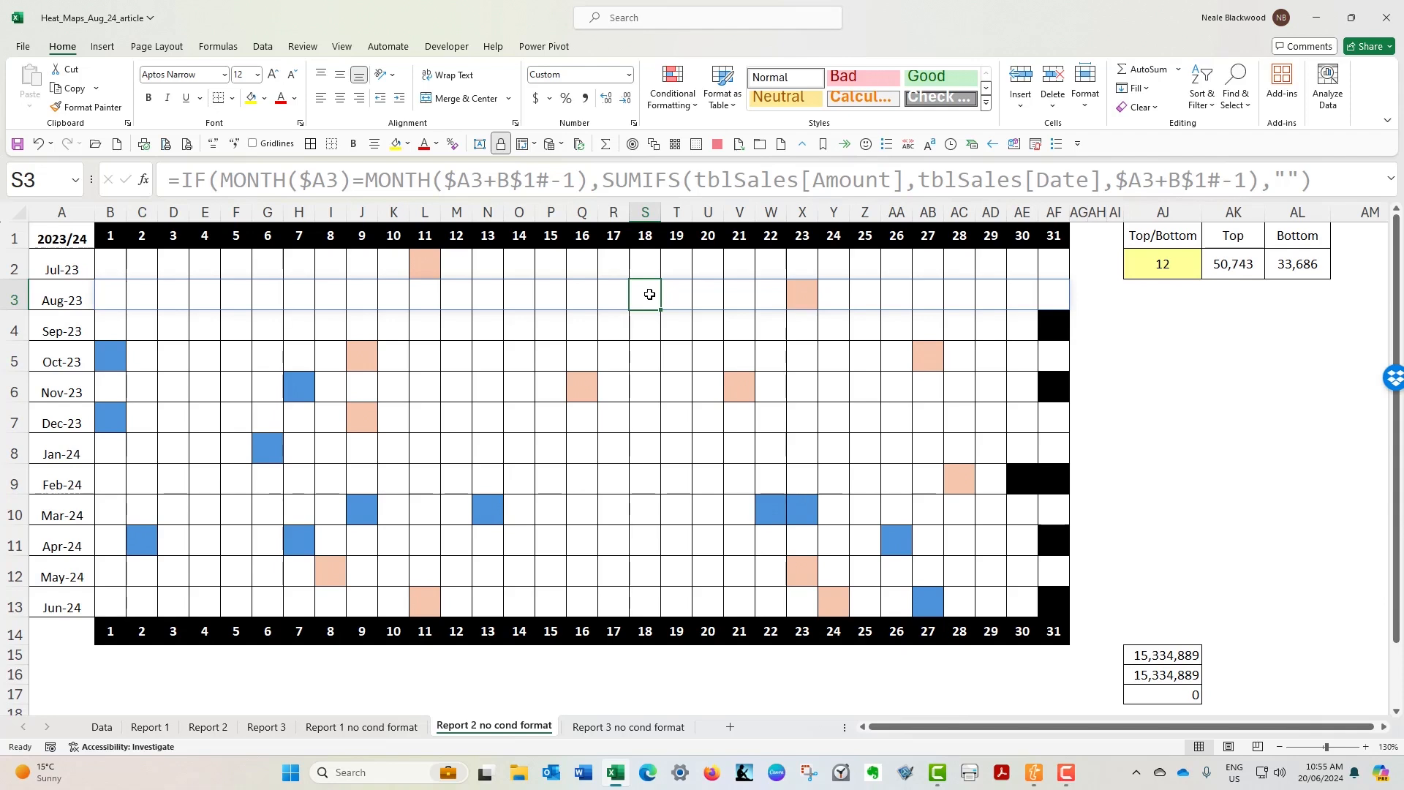
- On the Report 3 no cond format sheet, examine the Top/Bottom input cell AJ2 and the Top formula's arguments in AK2
left_click(618, 727)
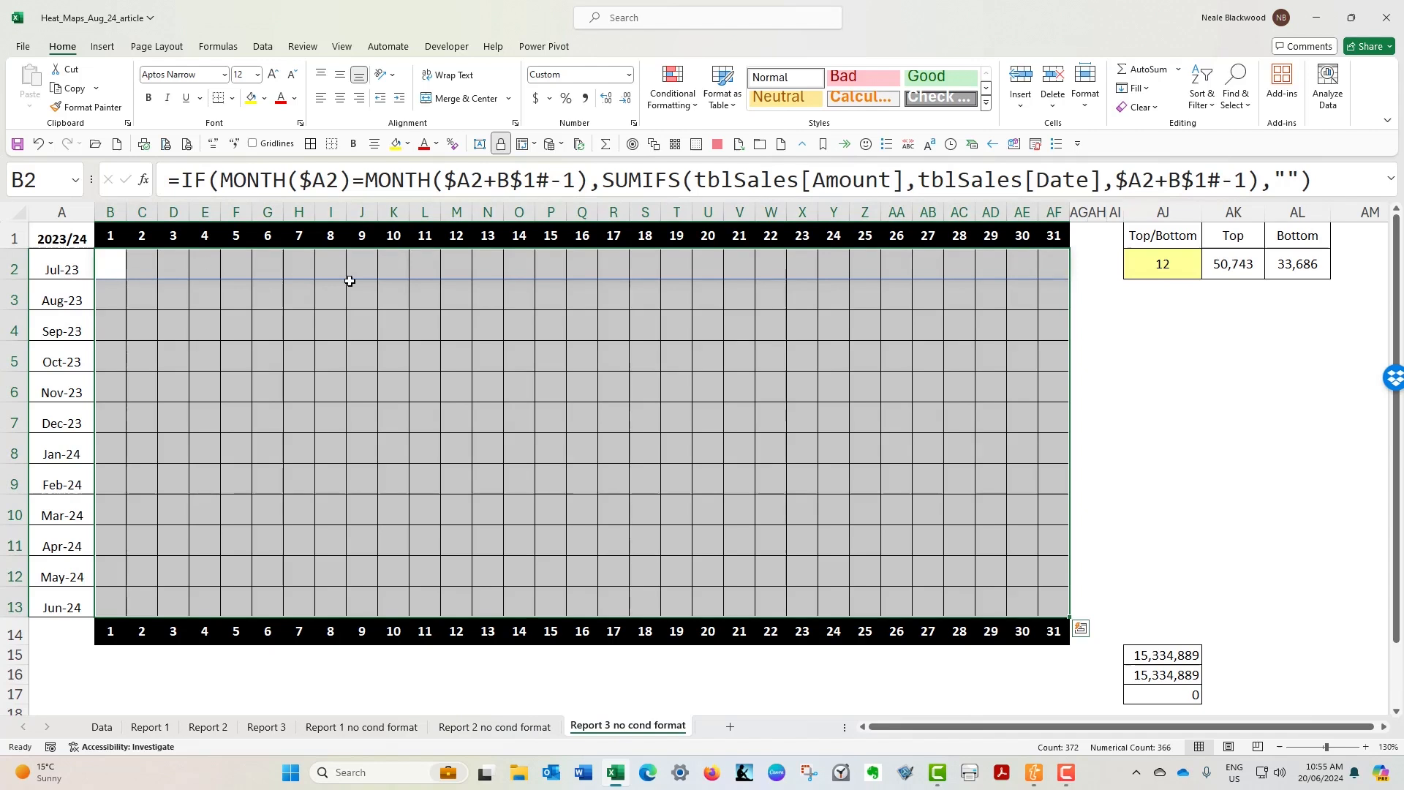
left_click_drag(105, 267, 1053, 606)
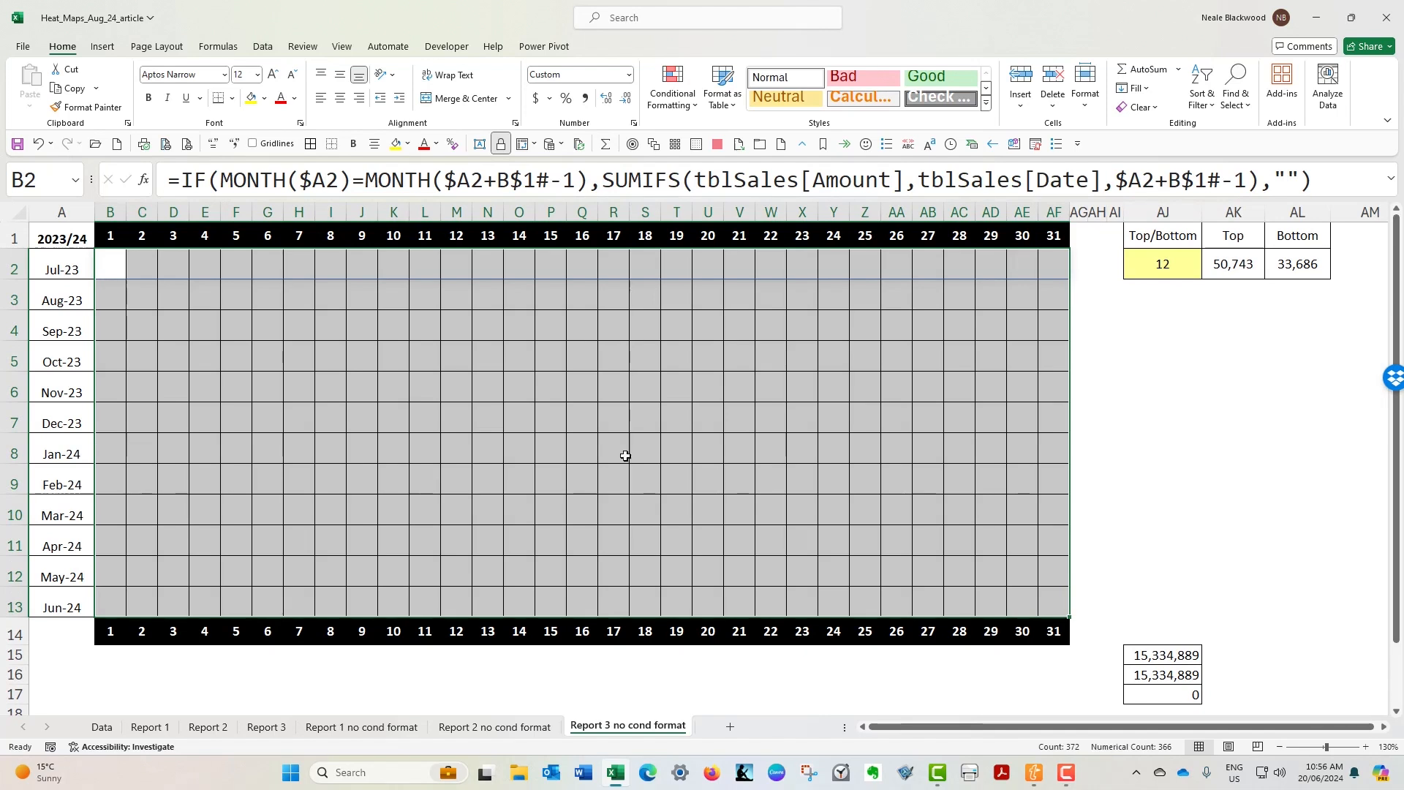
left_click(1161, 239)
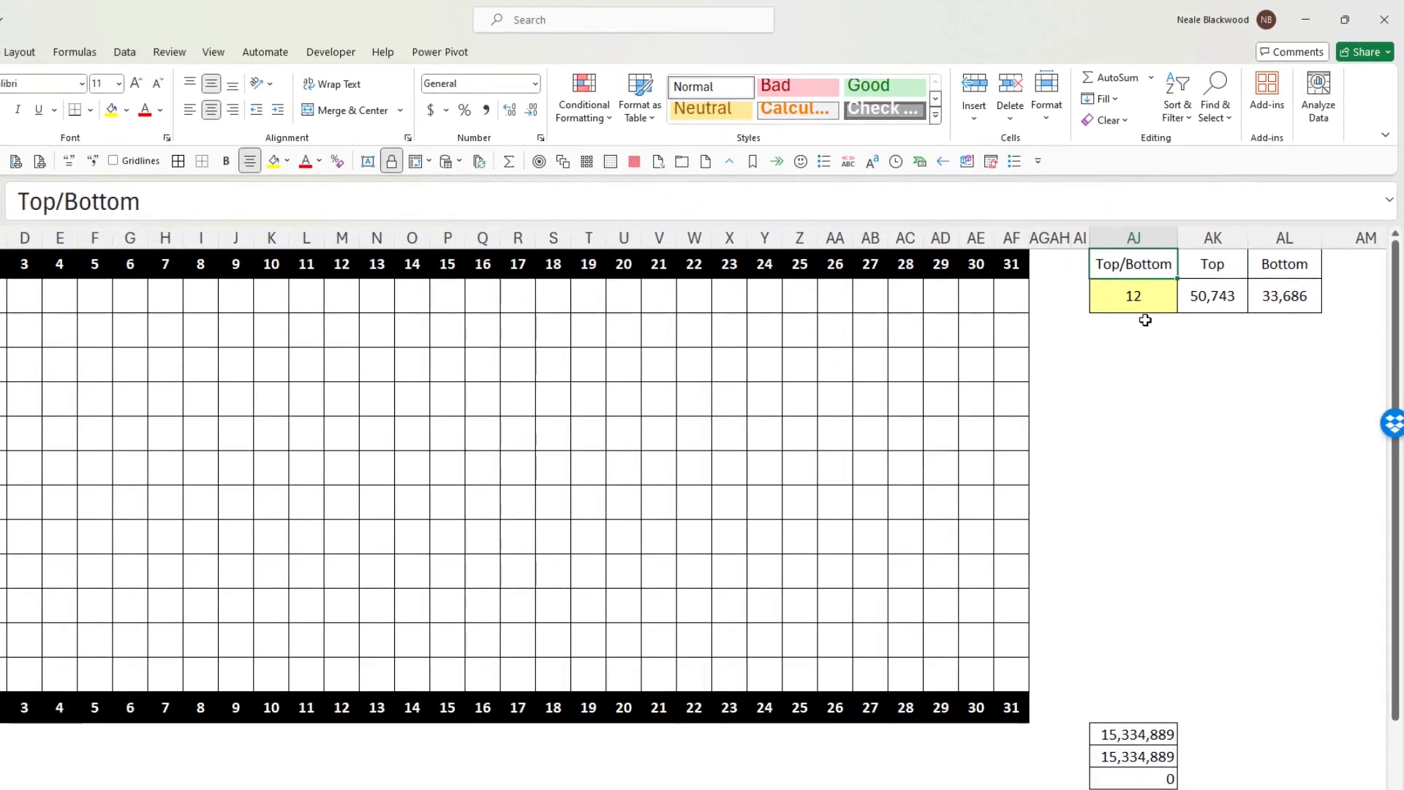
left_click(1155, 305)
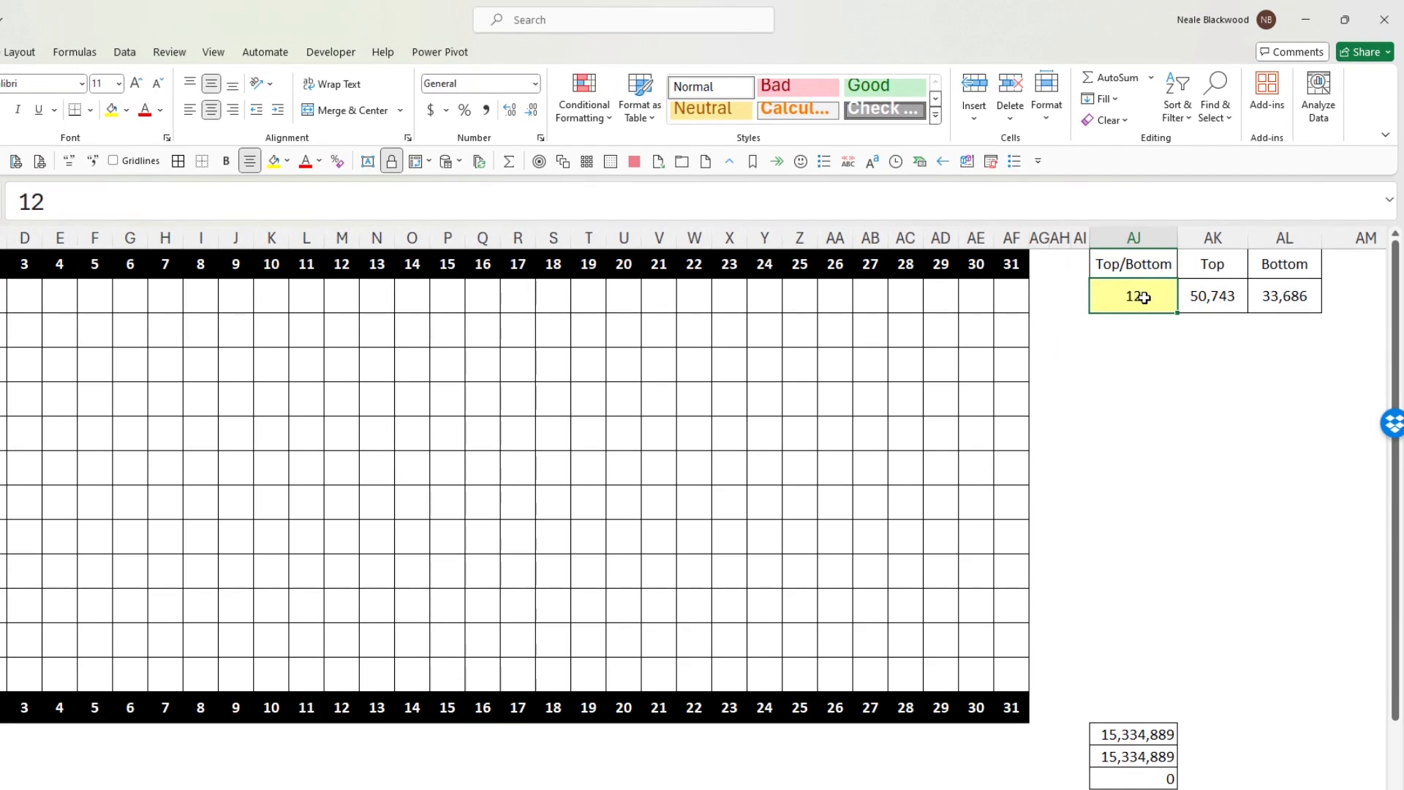
left_click(1222, 295)
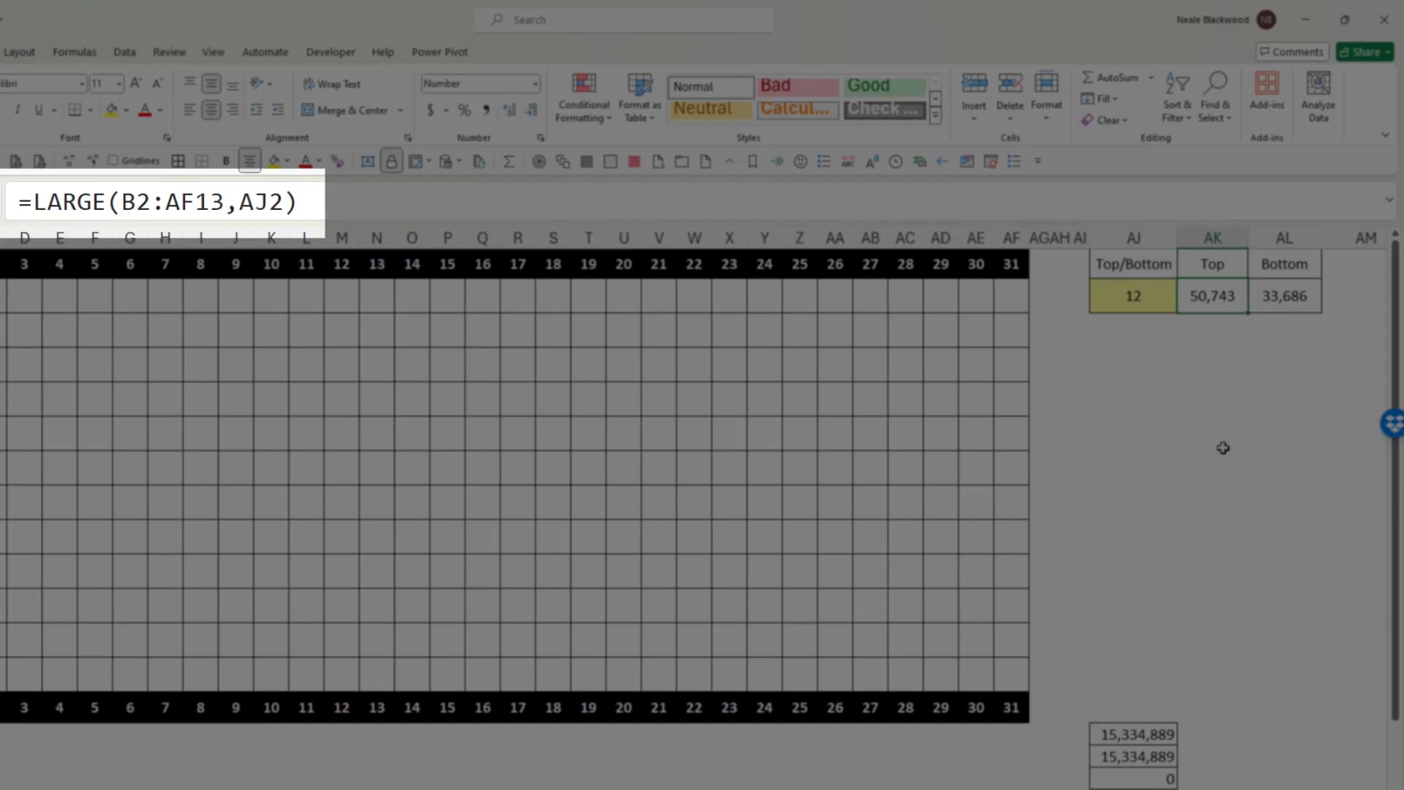
left_click_drag(119, 196, 282, 195)
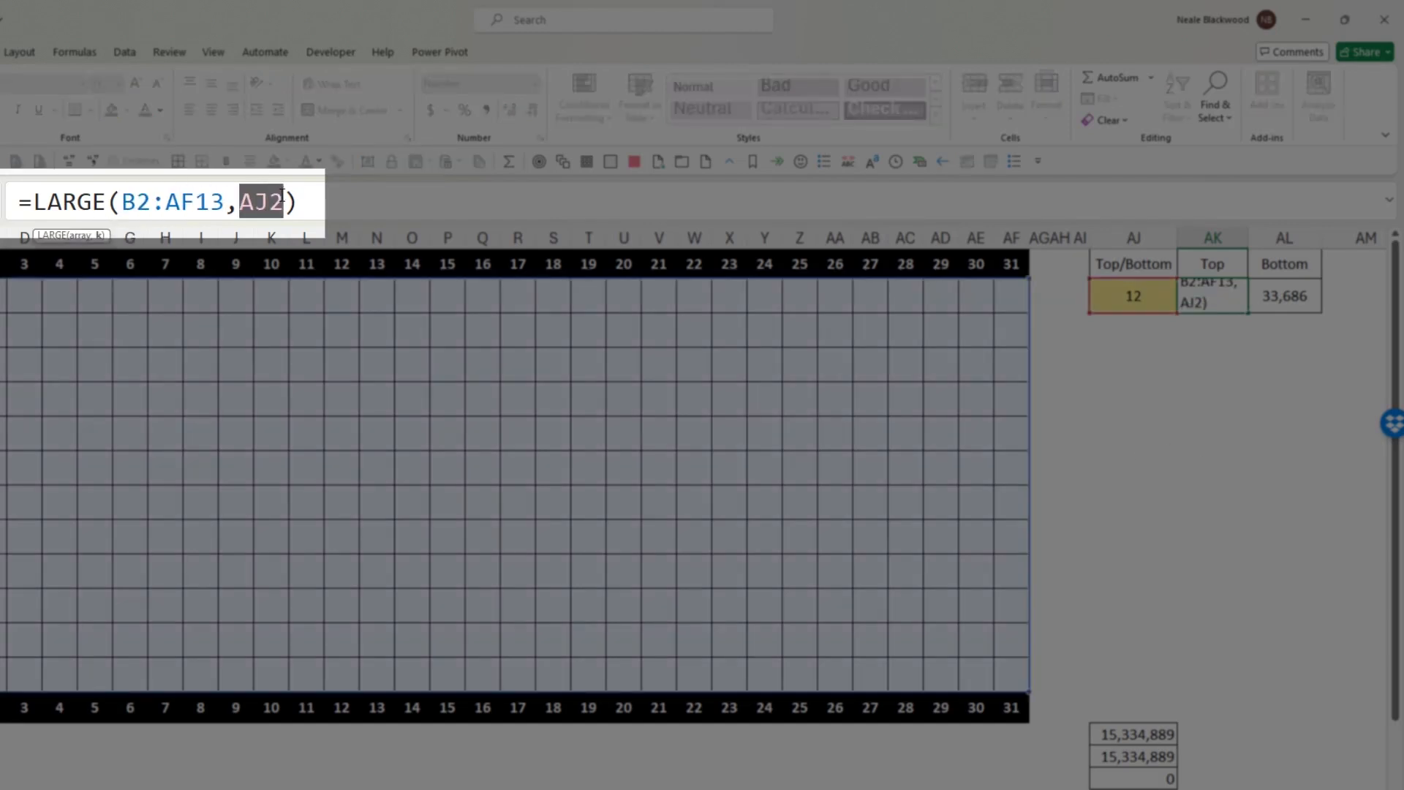
key("Escape")
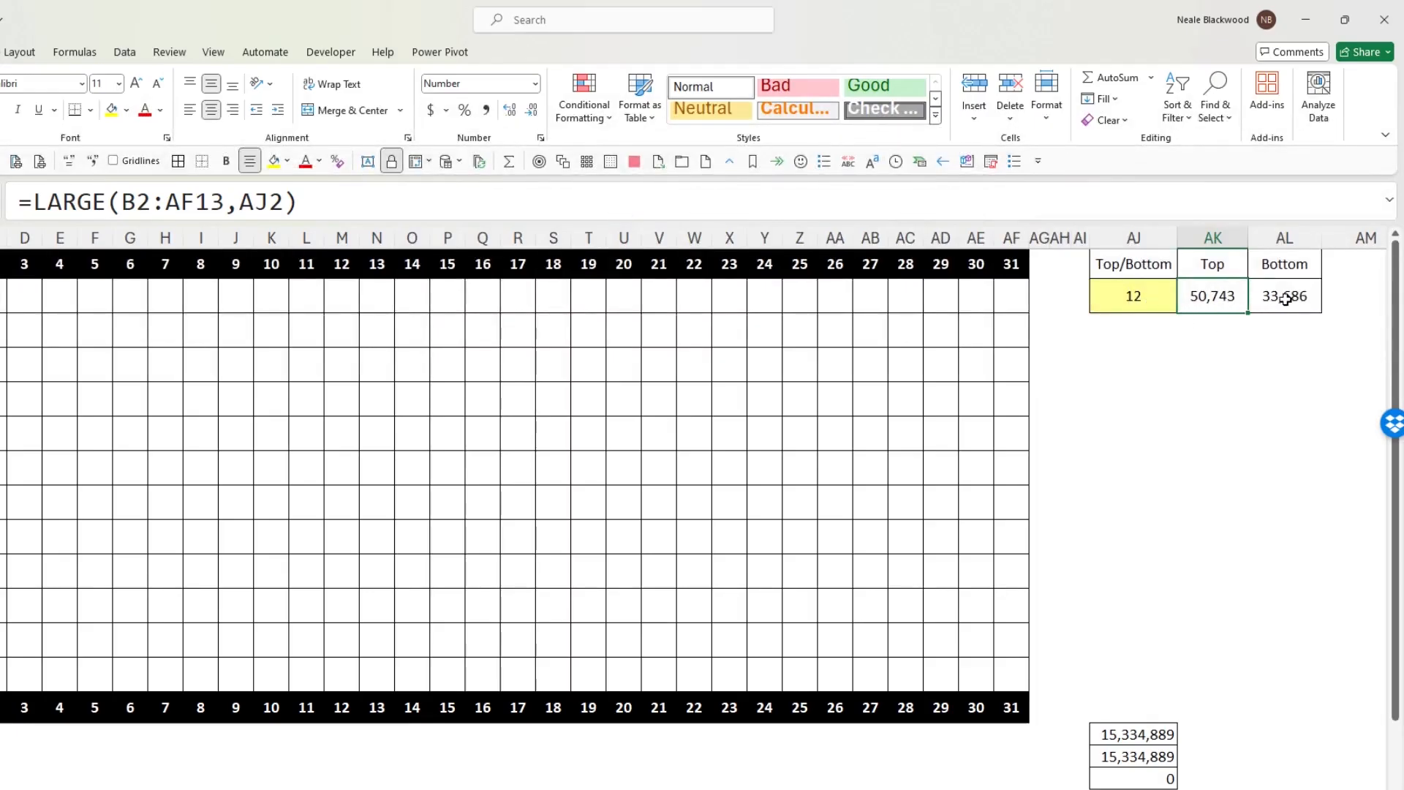
- Examine the Bottom formula in AL2 and how it and the Top cell relate to the input in AJ2
left_click(1292, 296)
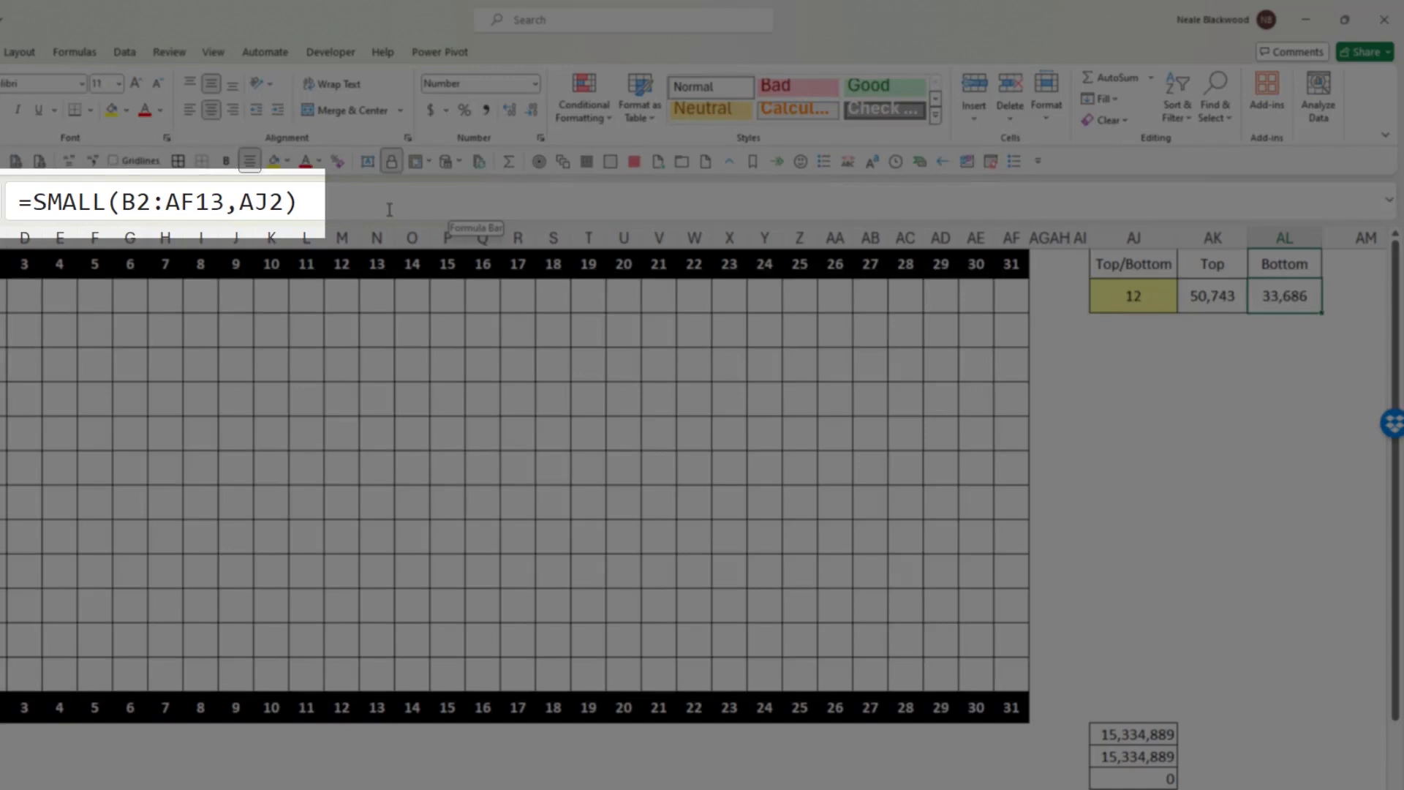
left_click(388, 207)
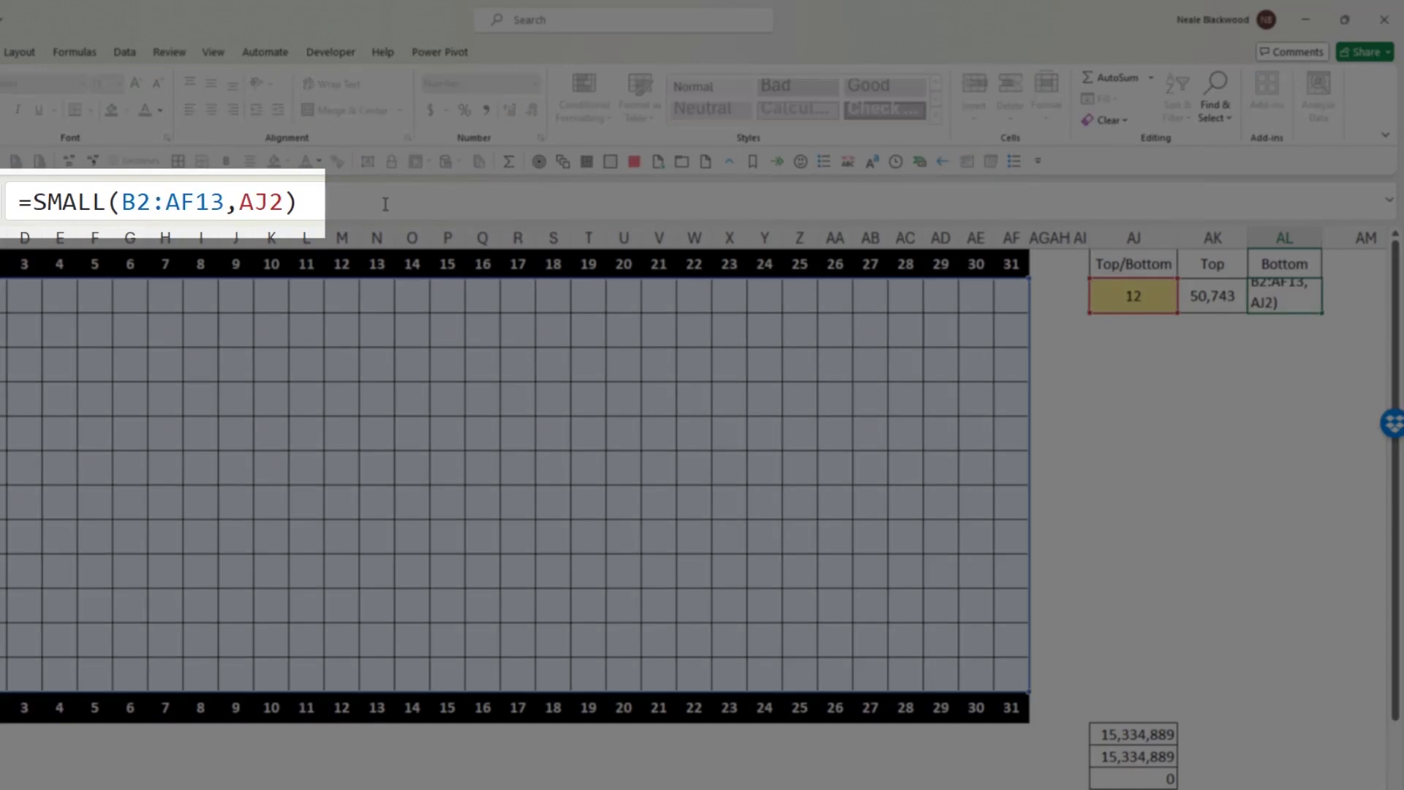
key("Escape")
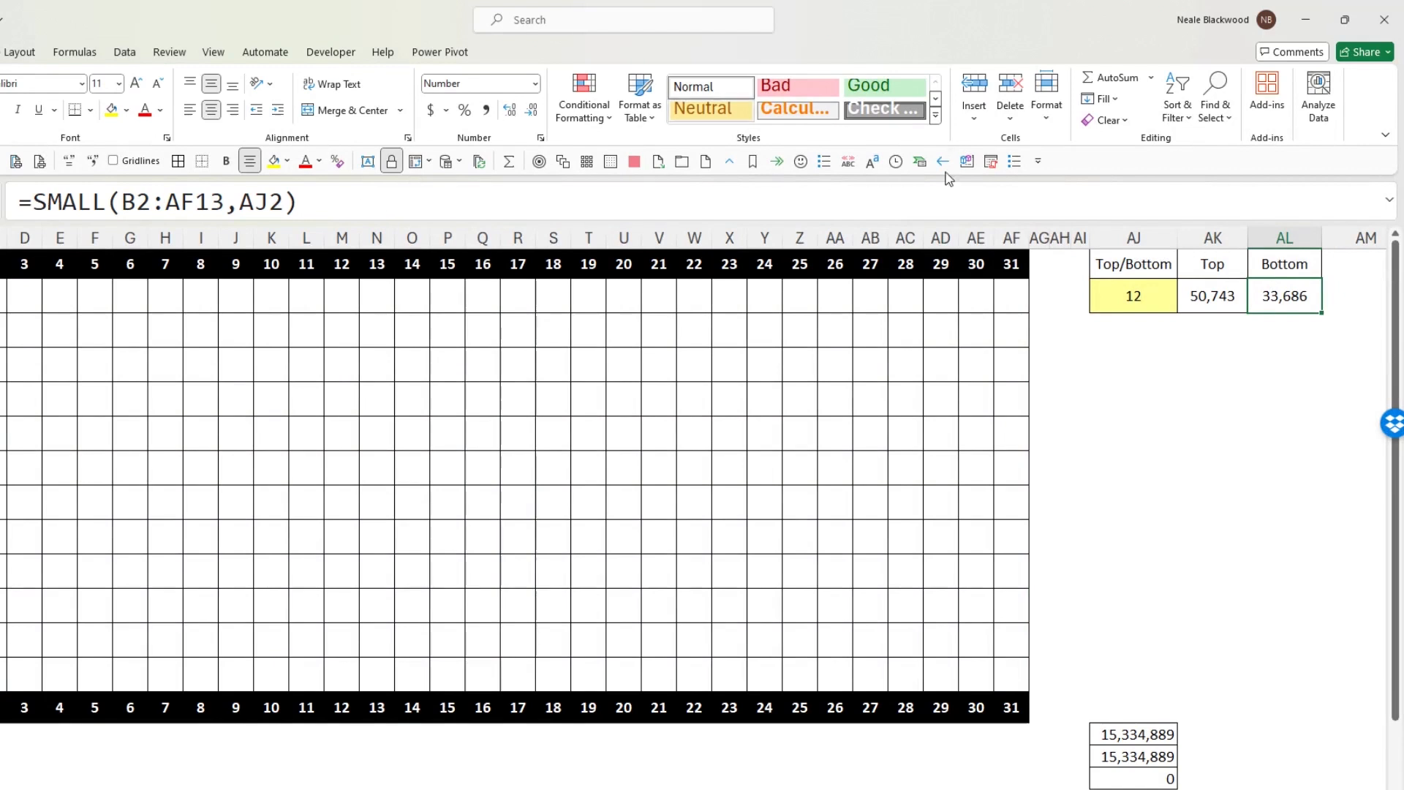
left_click(1206, 297)
left_click(1281, 300)
left_click(1152, 295)
- Set up a new conditional formatting rule for B2:AF13 that formats only cells with a value greater than or equal to =$AK$2
left_click_drag(0, 295, 982, 671)
left_click(584, 106)
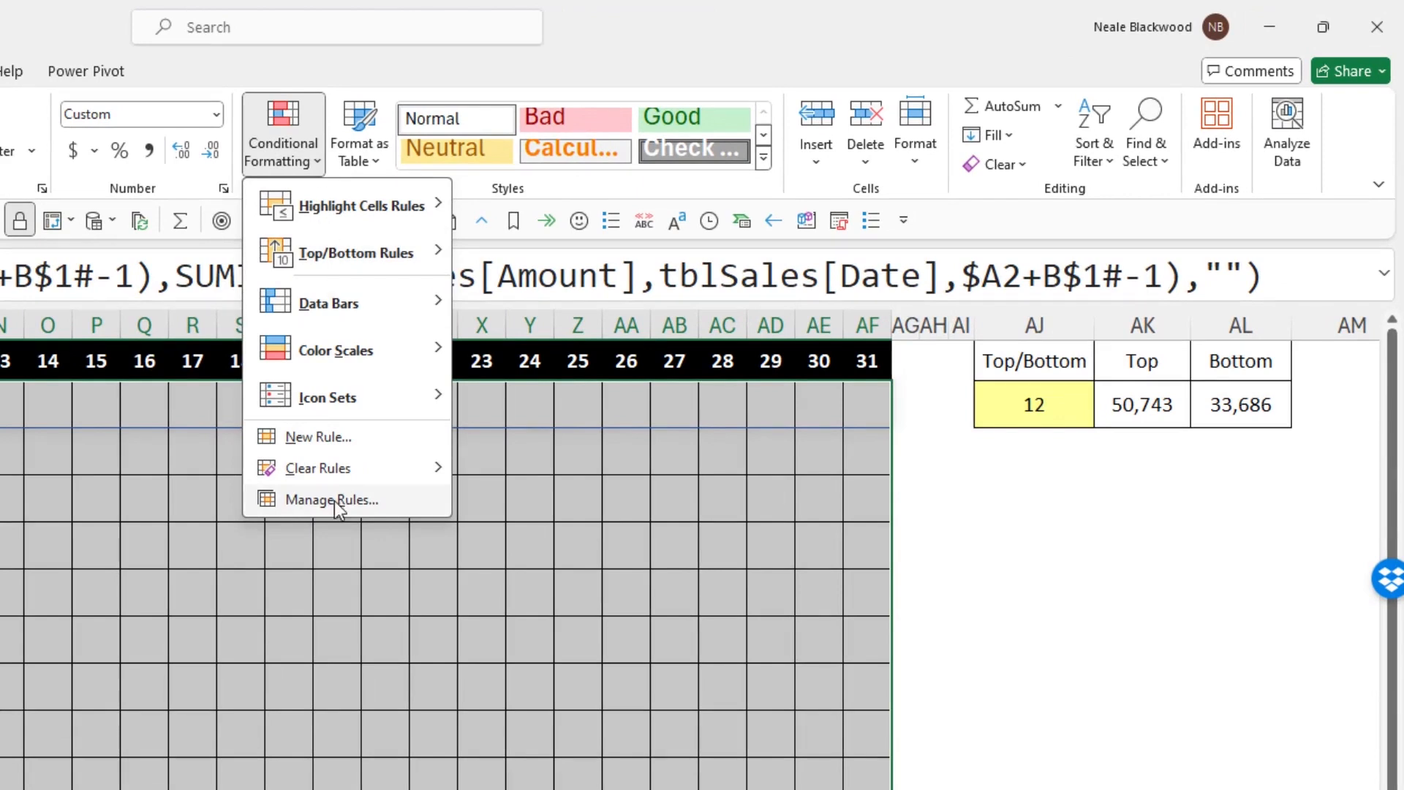
left_click(346, 437)
left_click(234, 362)
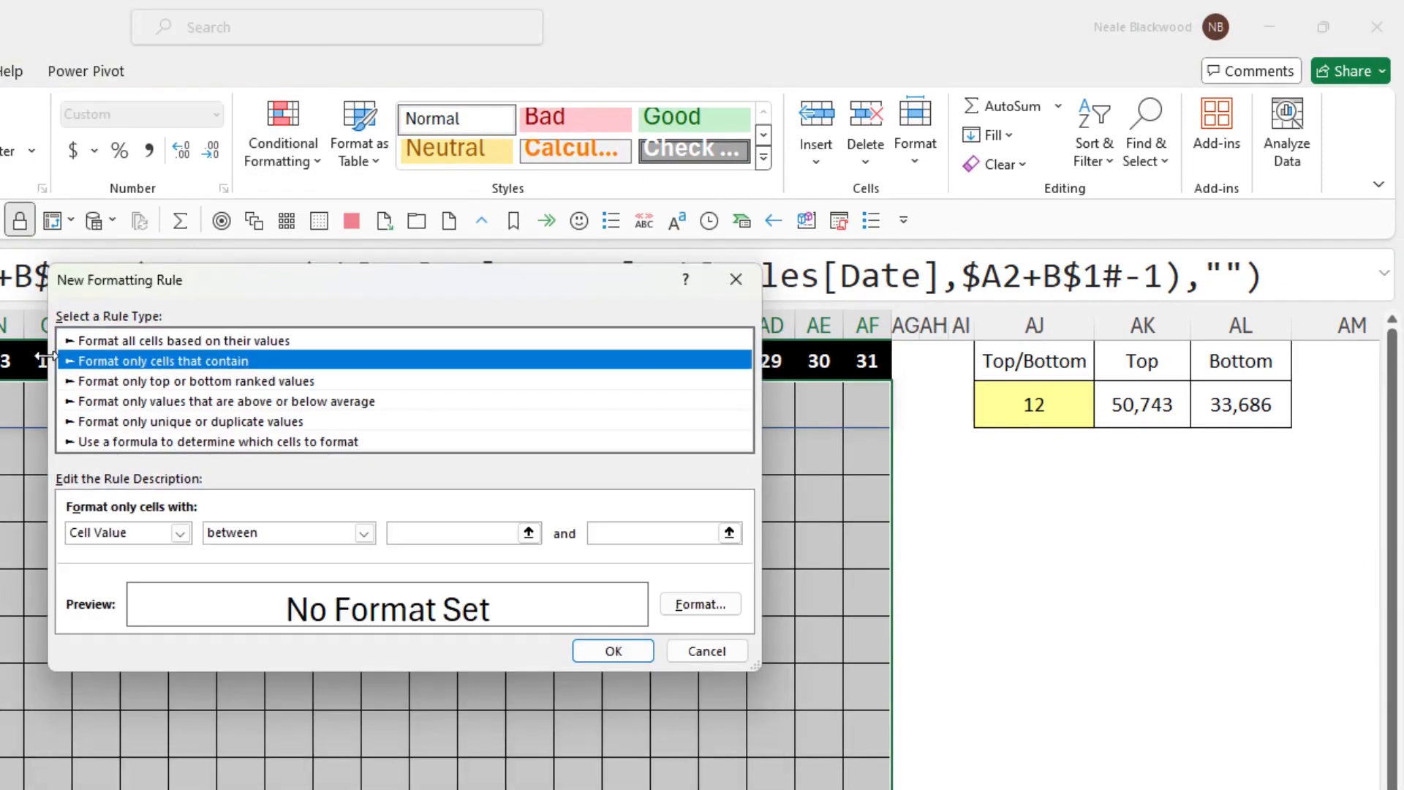
left_click(295, 534)
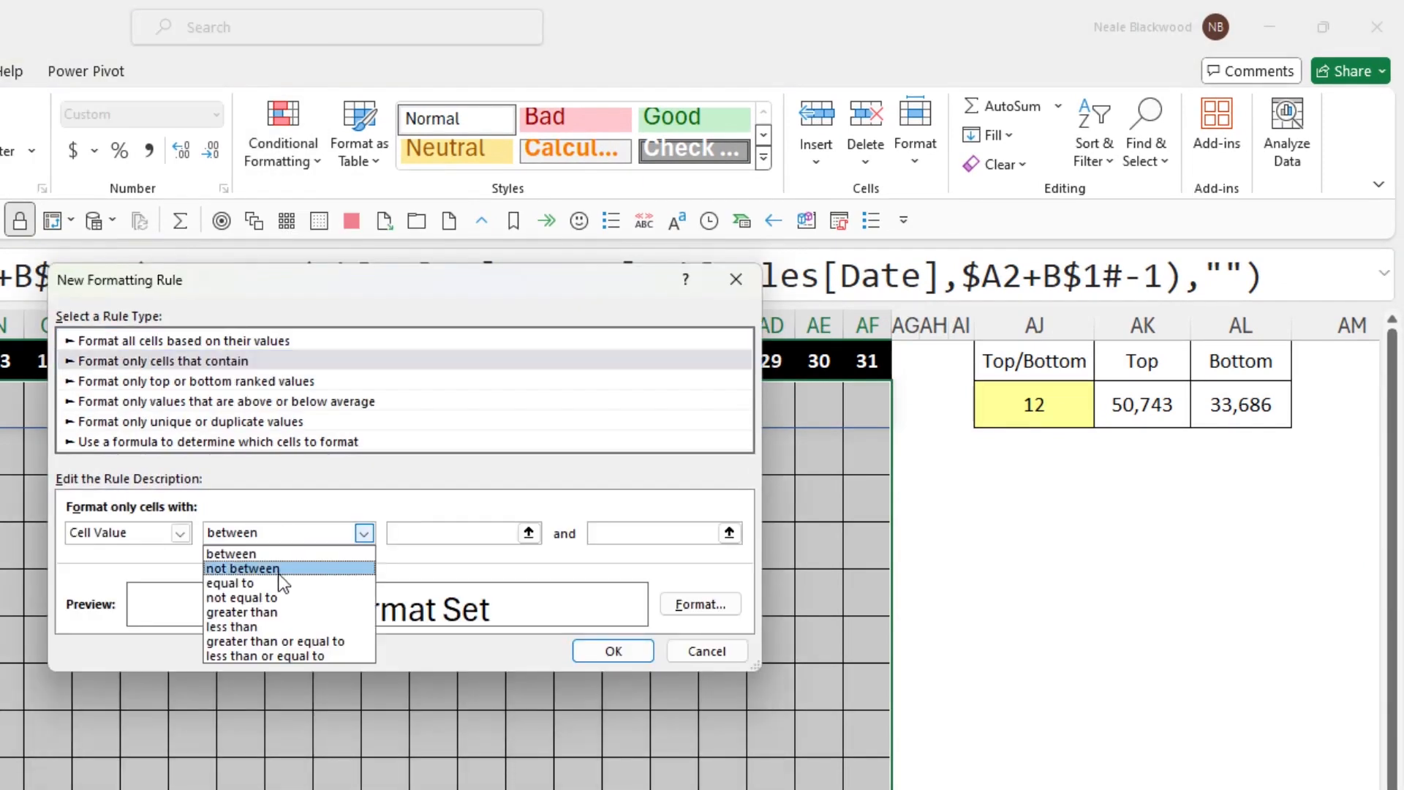
left_click(283, 636)
left_click(400, 532)
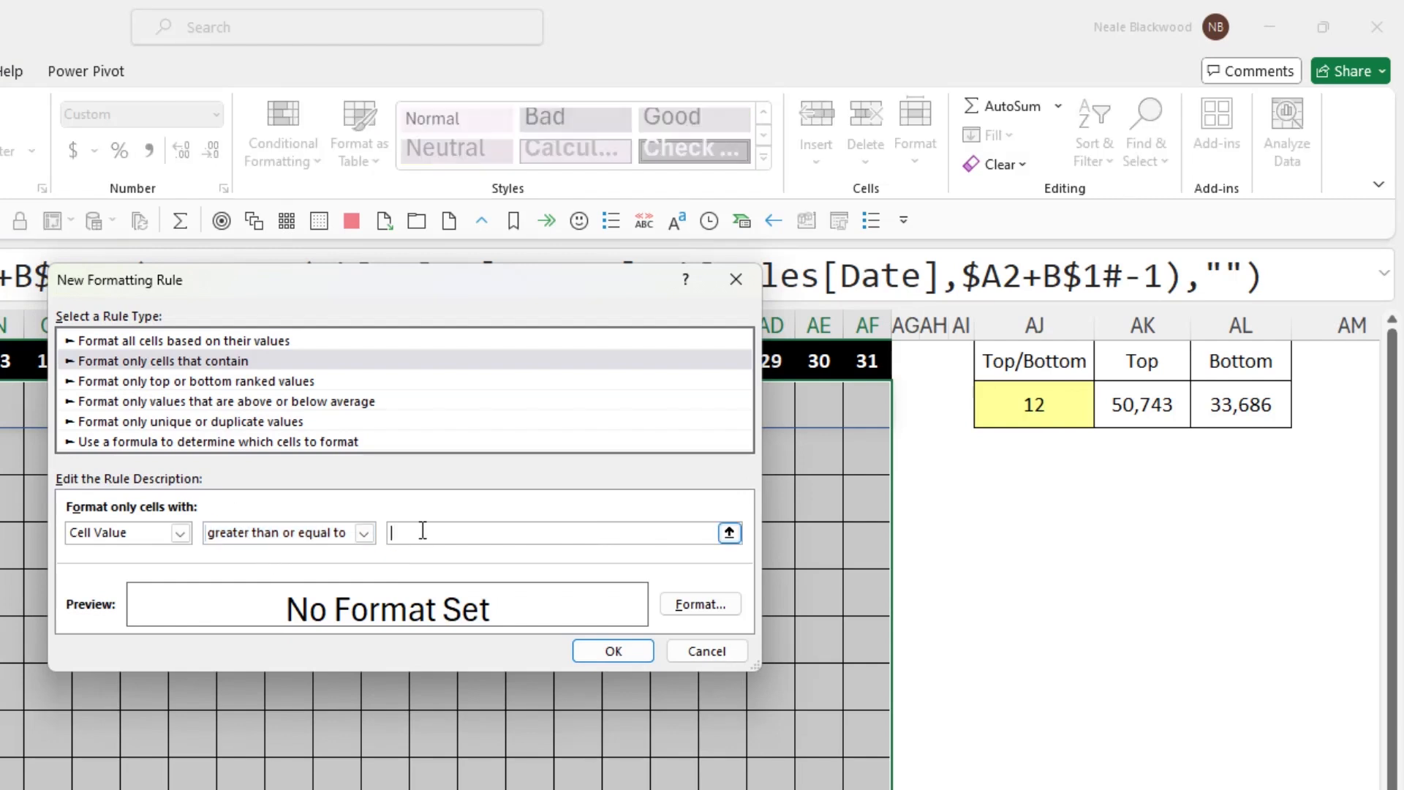
left_click(1137, 411)
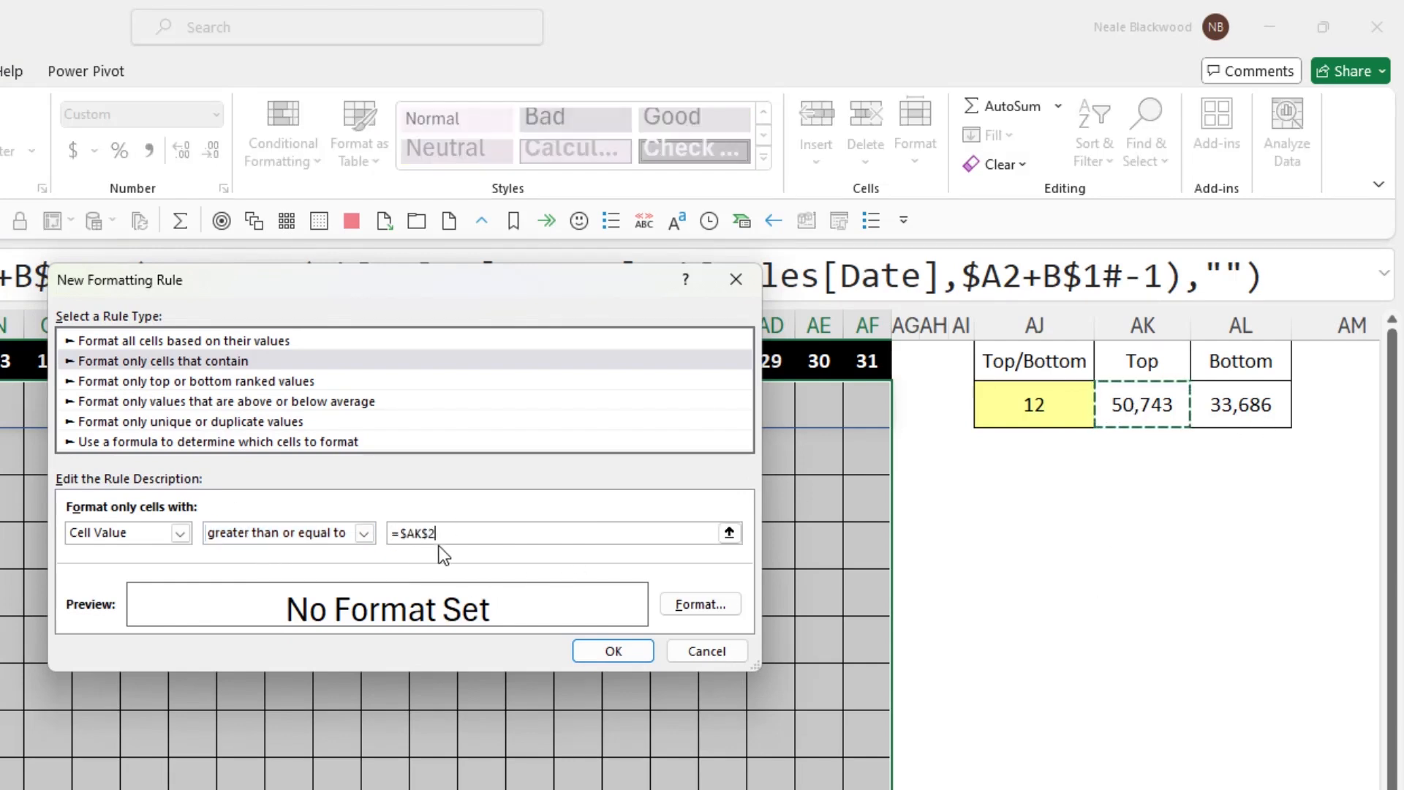
- Give the top-values rule a solid standard blue fill and apply it
left_click(699, 605)
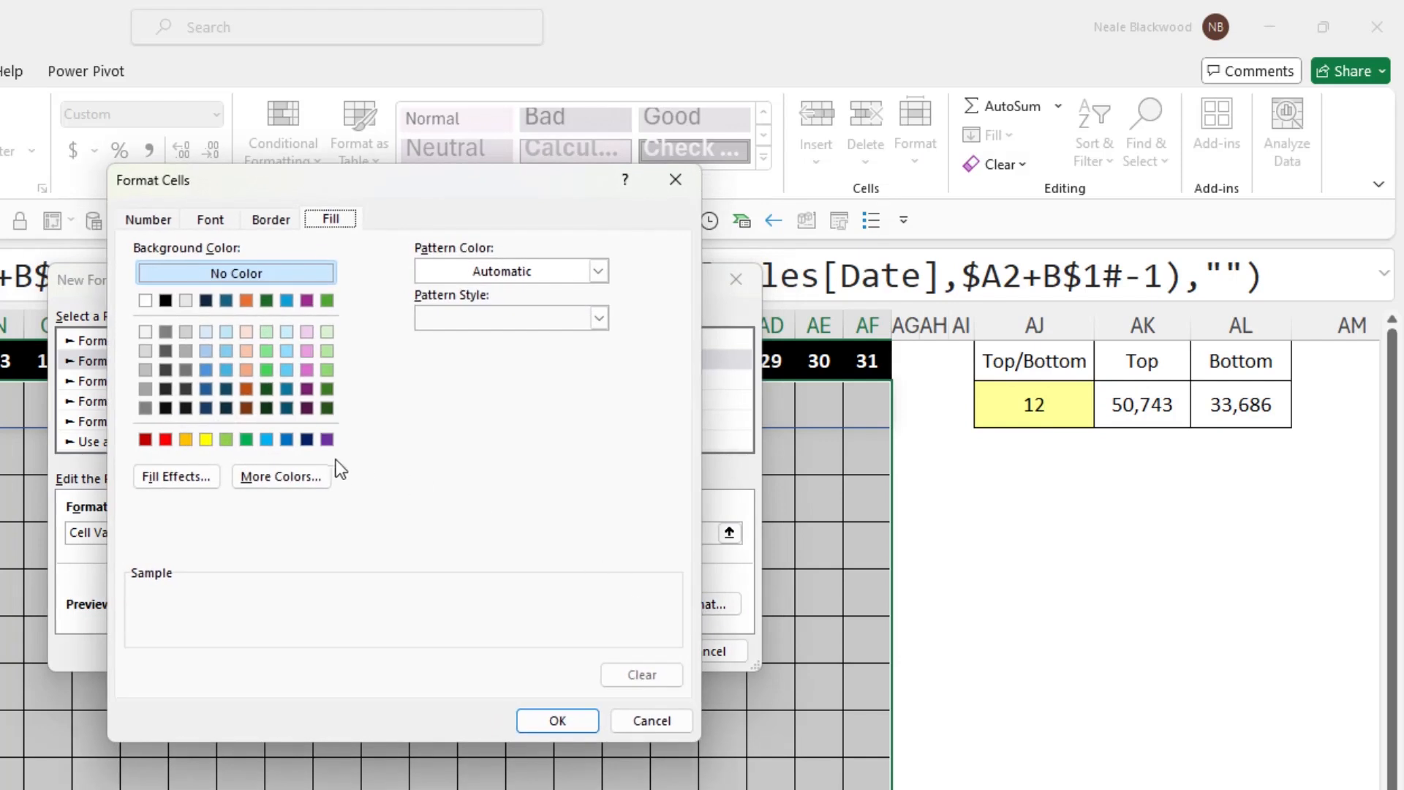
left_click(292, 441)
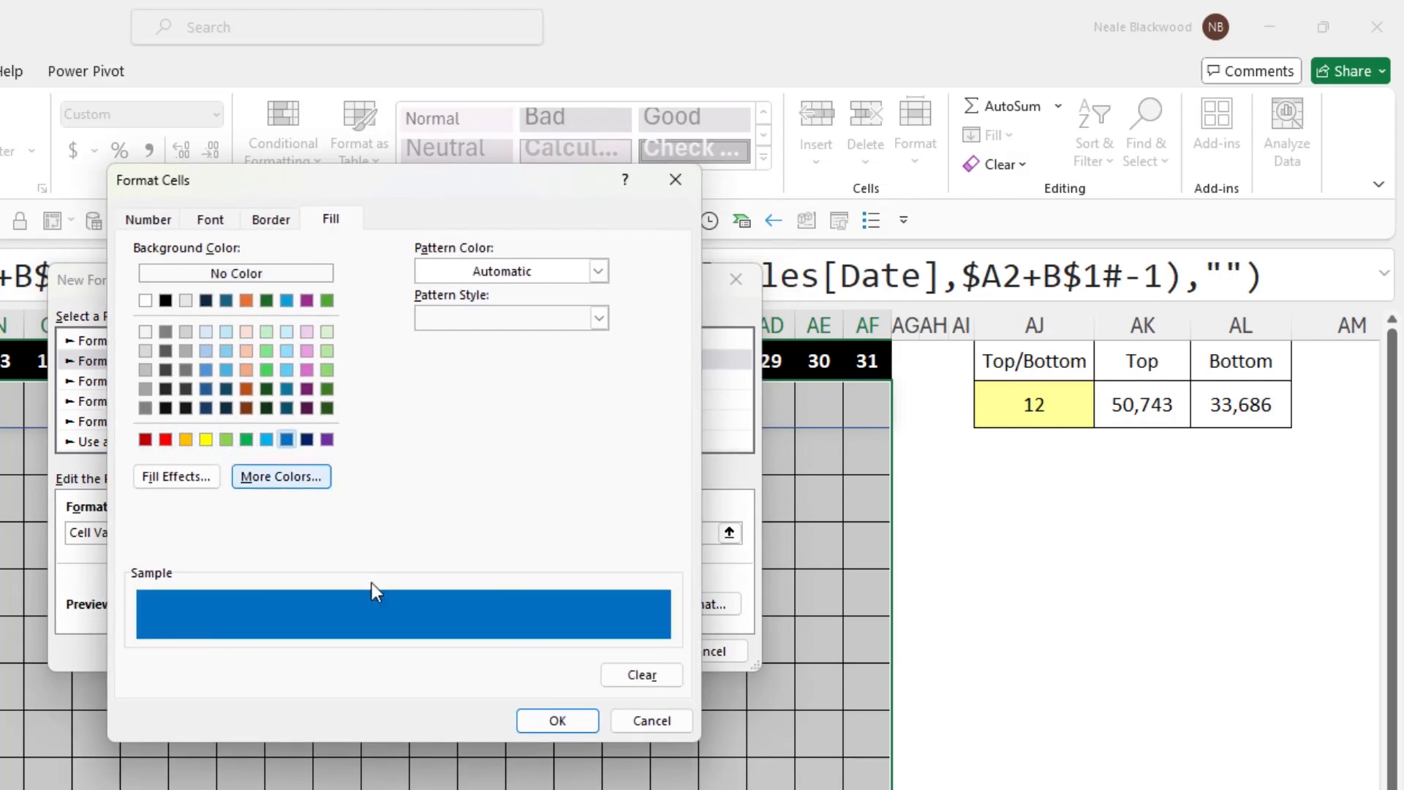
left_click(590, 723)
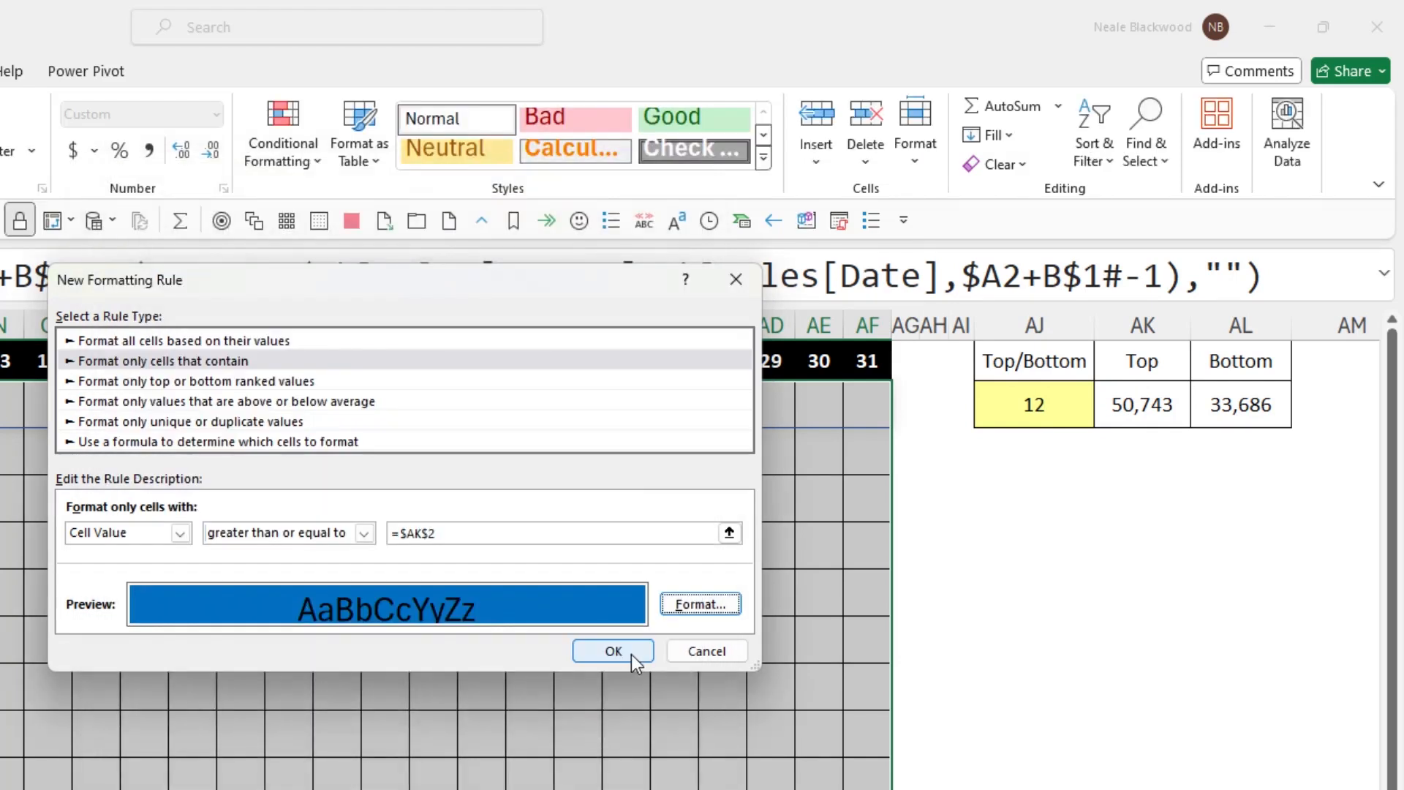
left_click(632, 655)
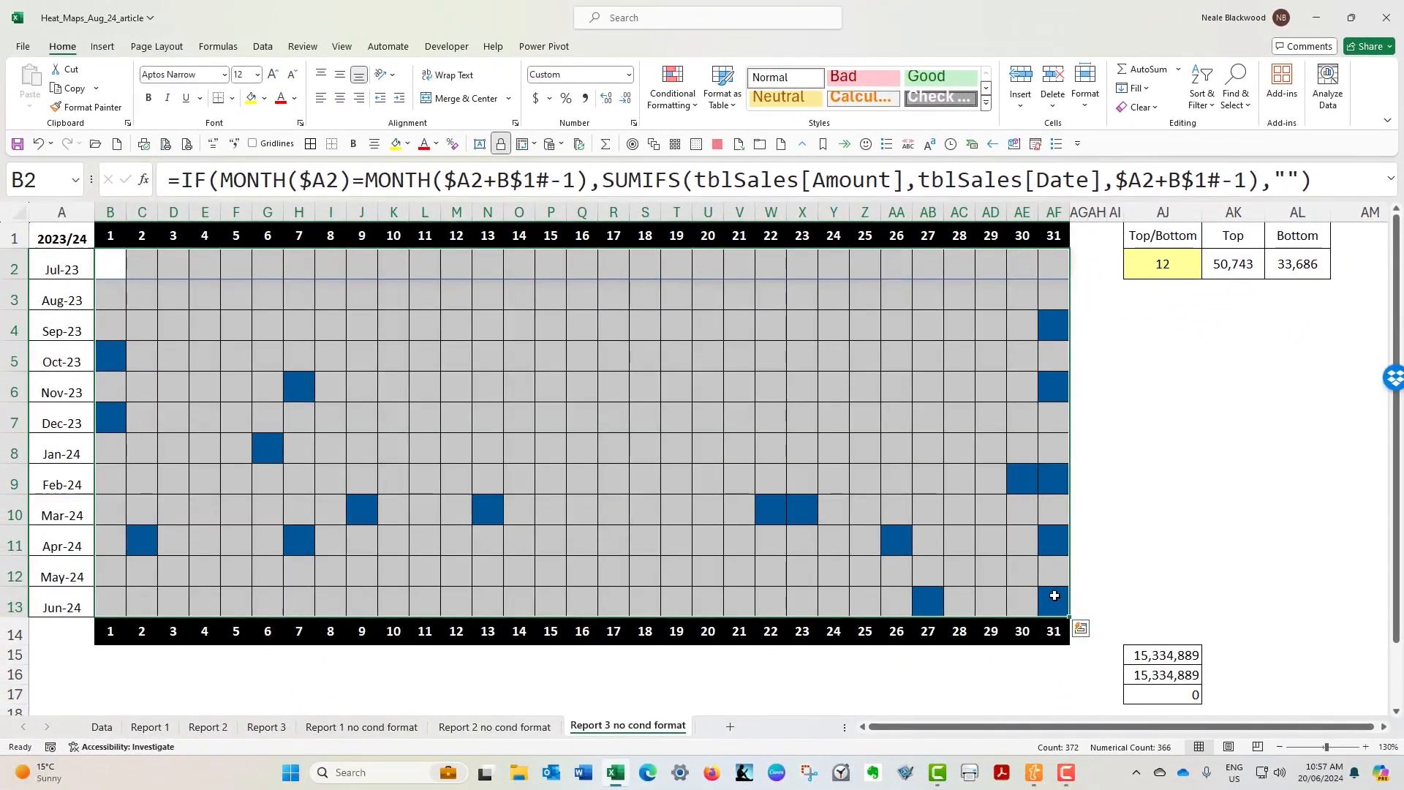
- Set up another rule for B2:AF13 that formats only cells with a value less than or equal to =$AL$2
left_click(691, 91)
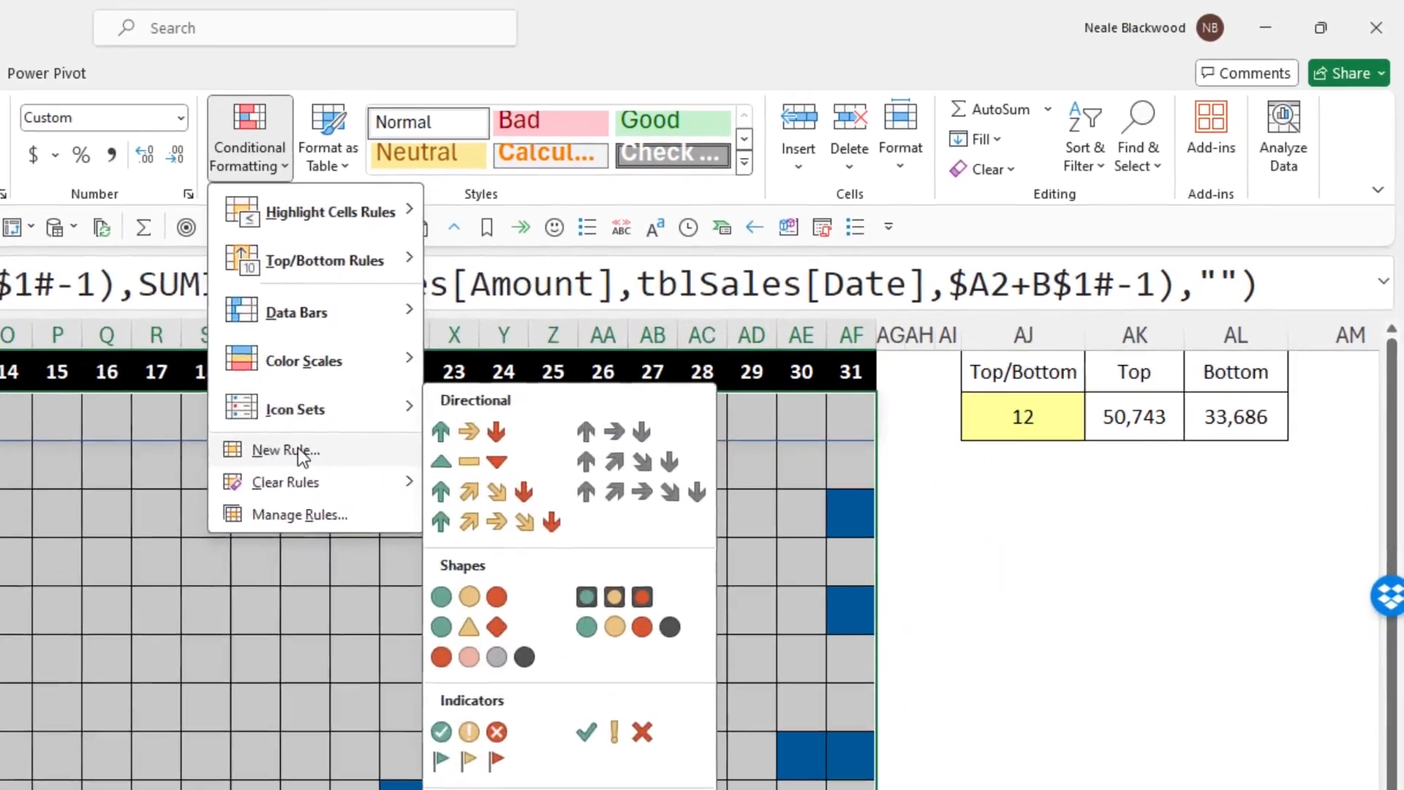
left_click(677, 288)
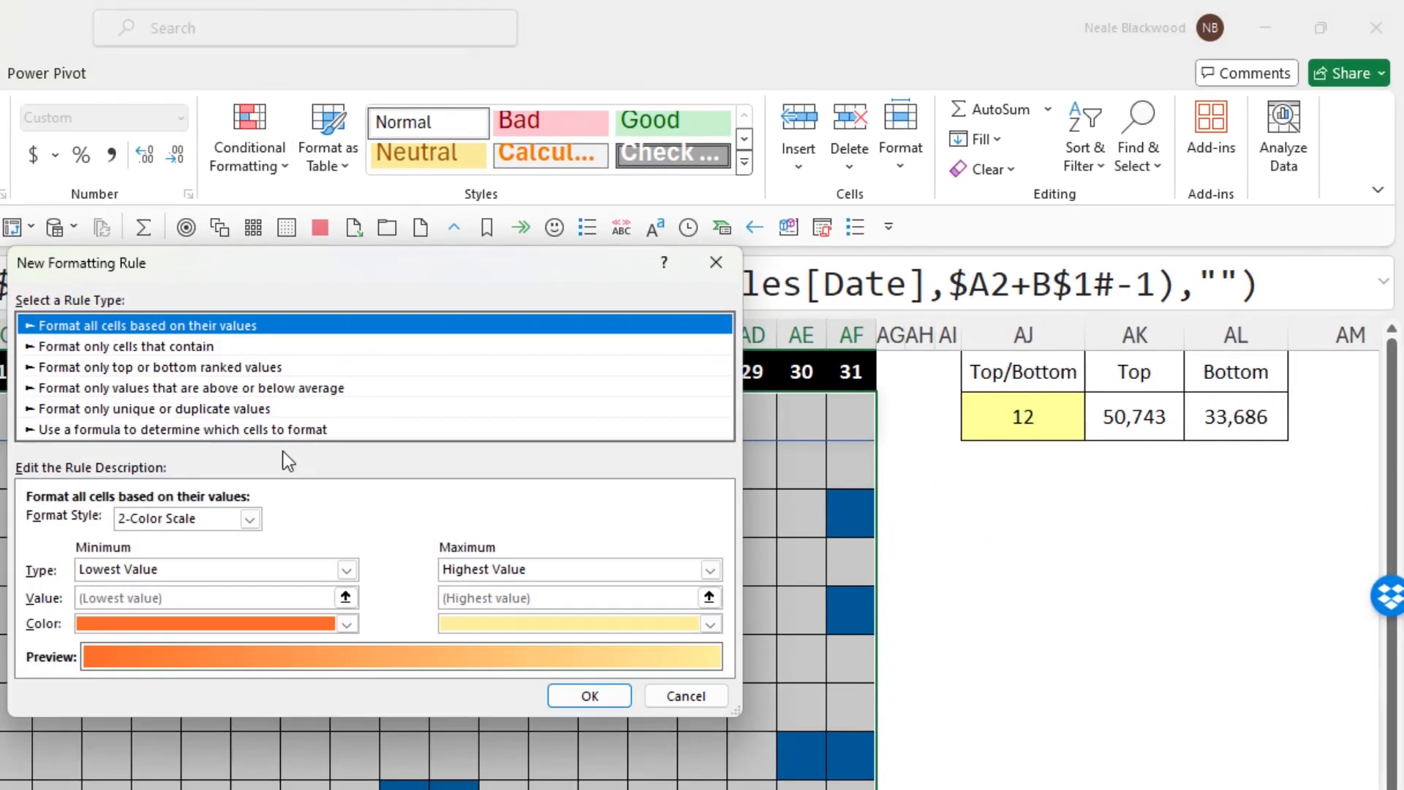
left_click(133, 346)
left_click(243, 524)
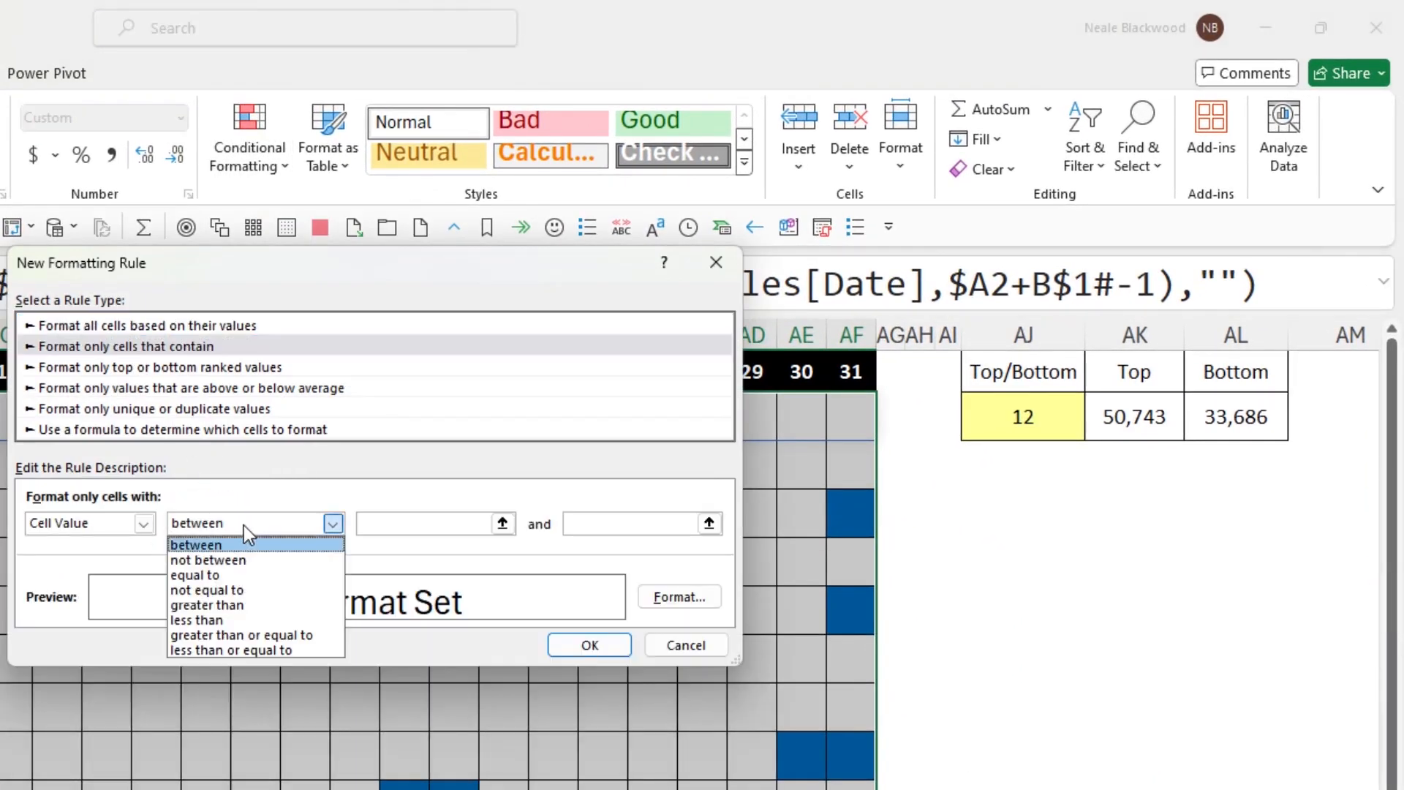
left_click(234, 647)
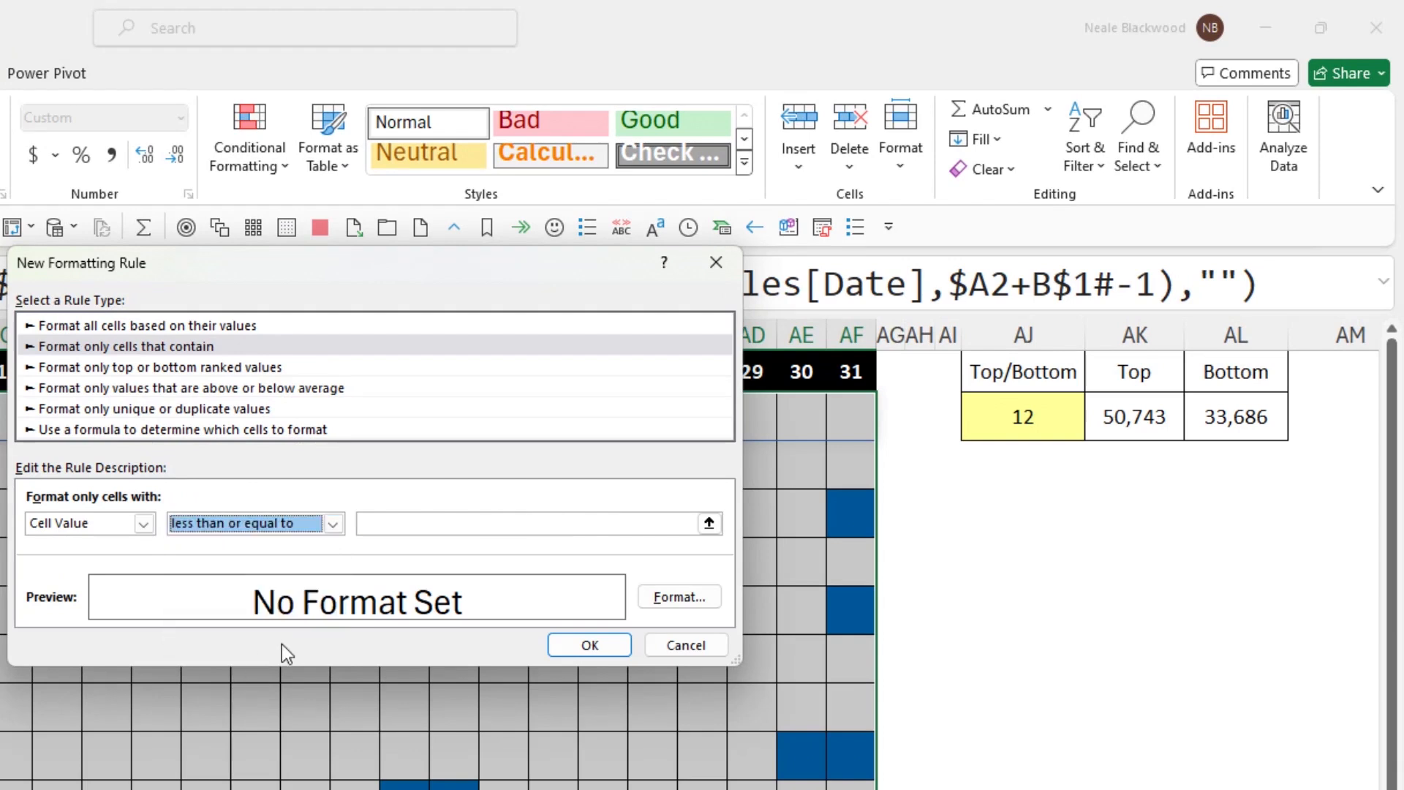
left_click(388, 524)
left_click(1237, 414)
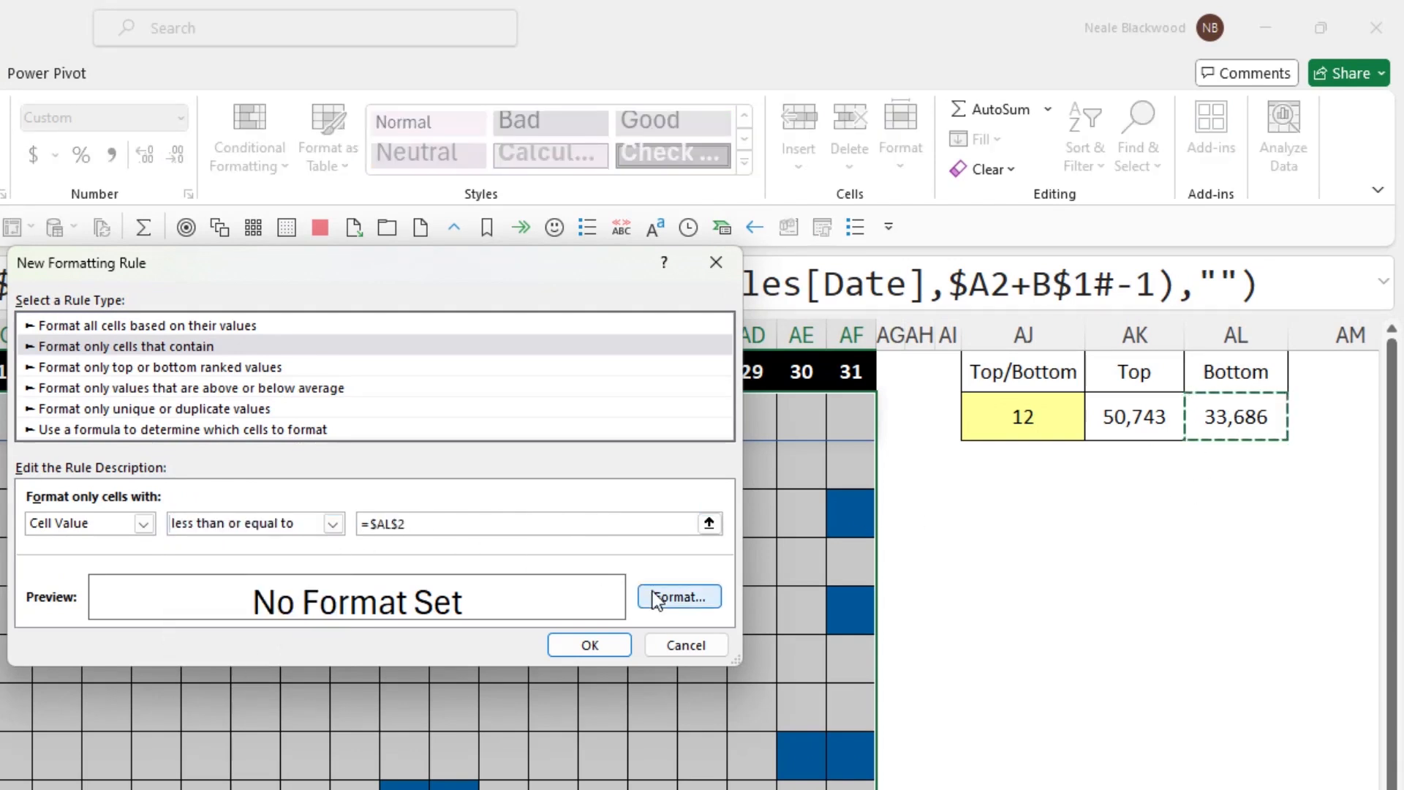
- Give the bottom-values rule a light orange theme fill and apply it
left_click(698, 598)
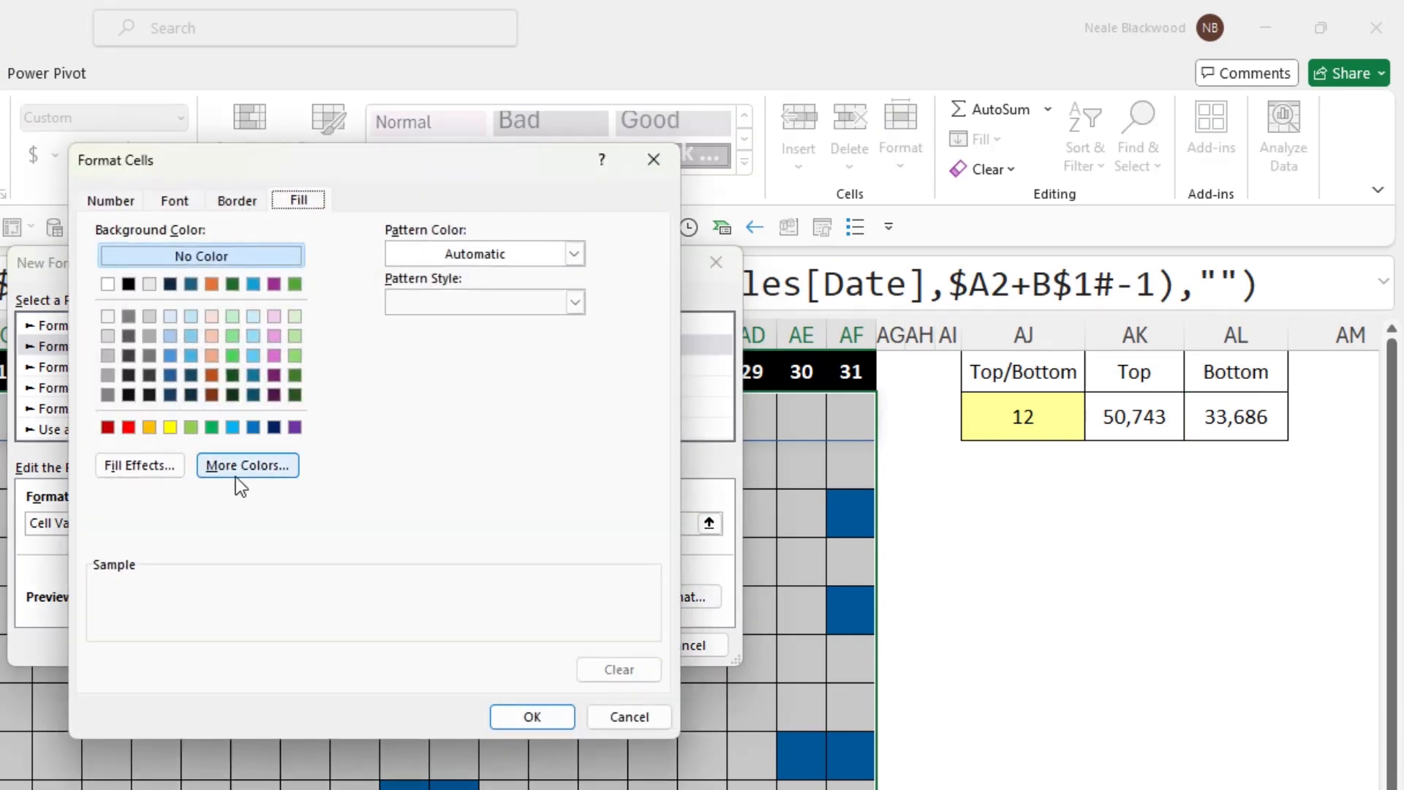
left_click(212, 356)
left_click(533, 716)
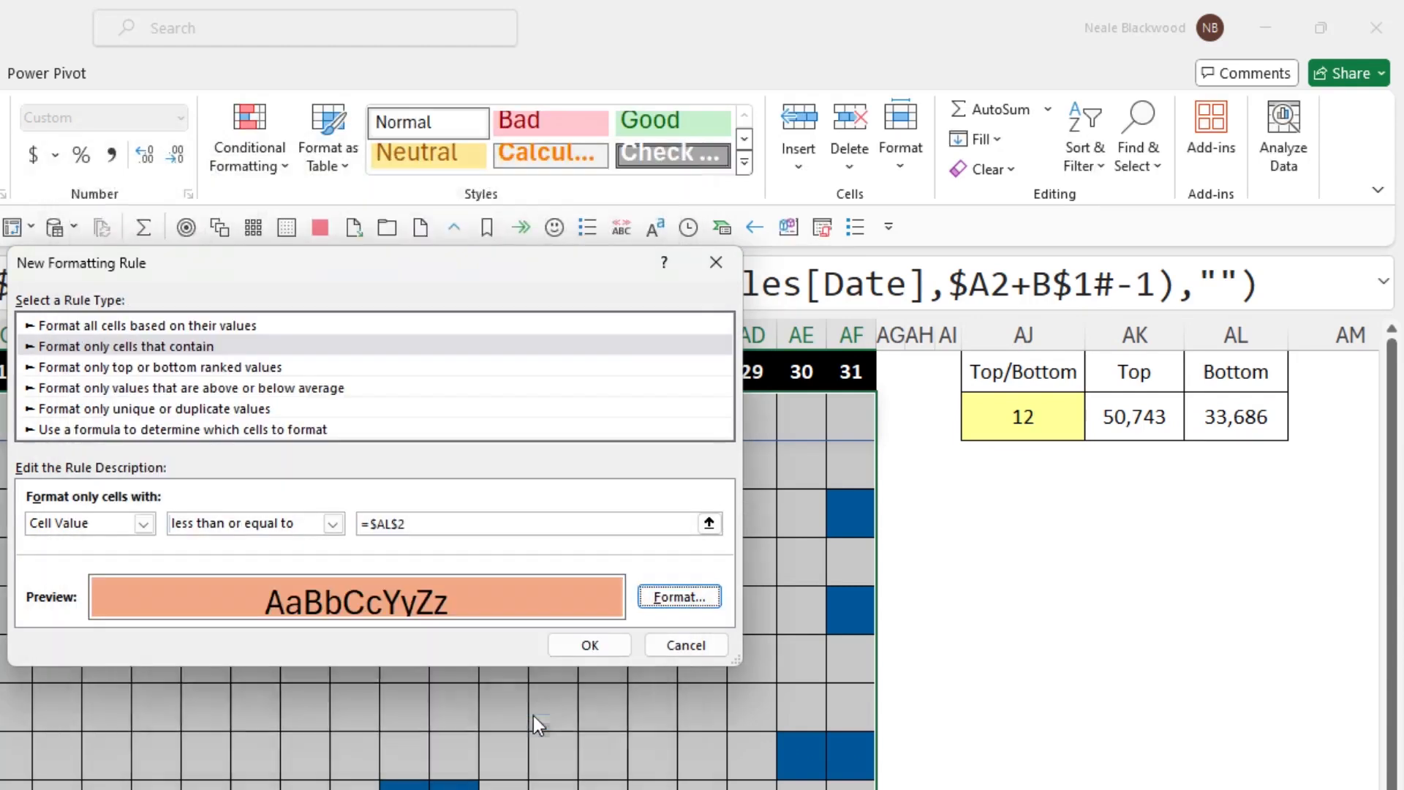
left_click(590, 646)
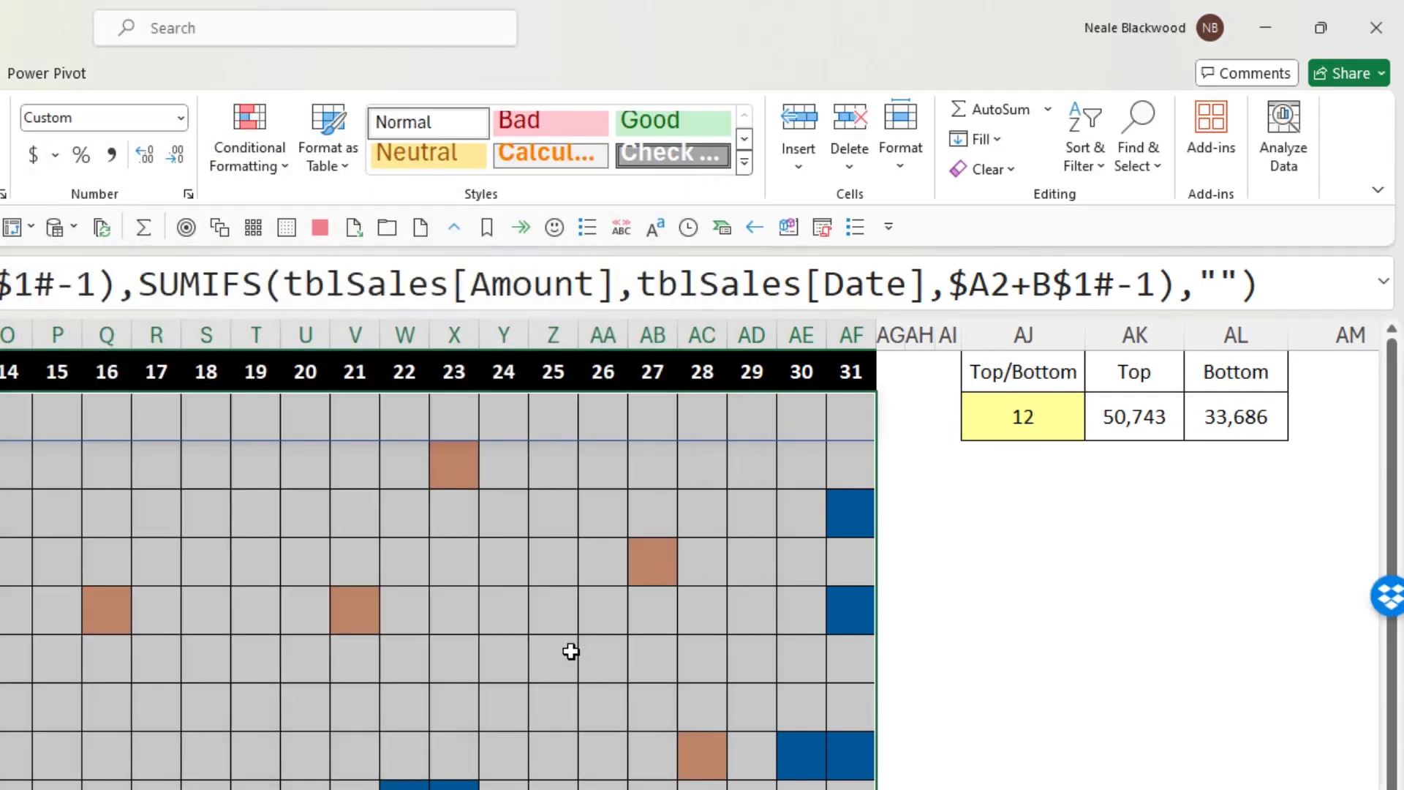
- Set up a third rule for B2:AF13 on the Report 3 sheet that formats only cells with a value equal to =""
left_click(241, 139)
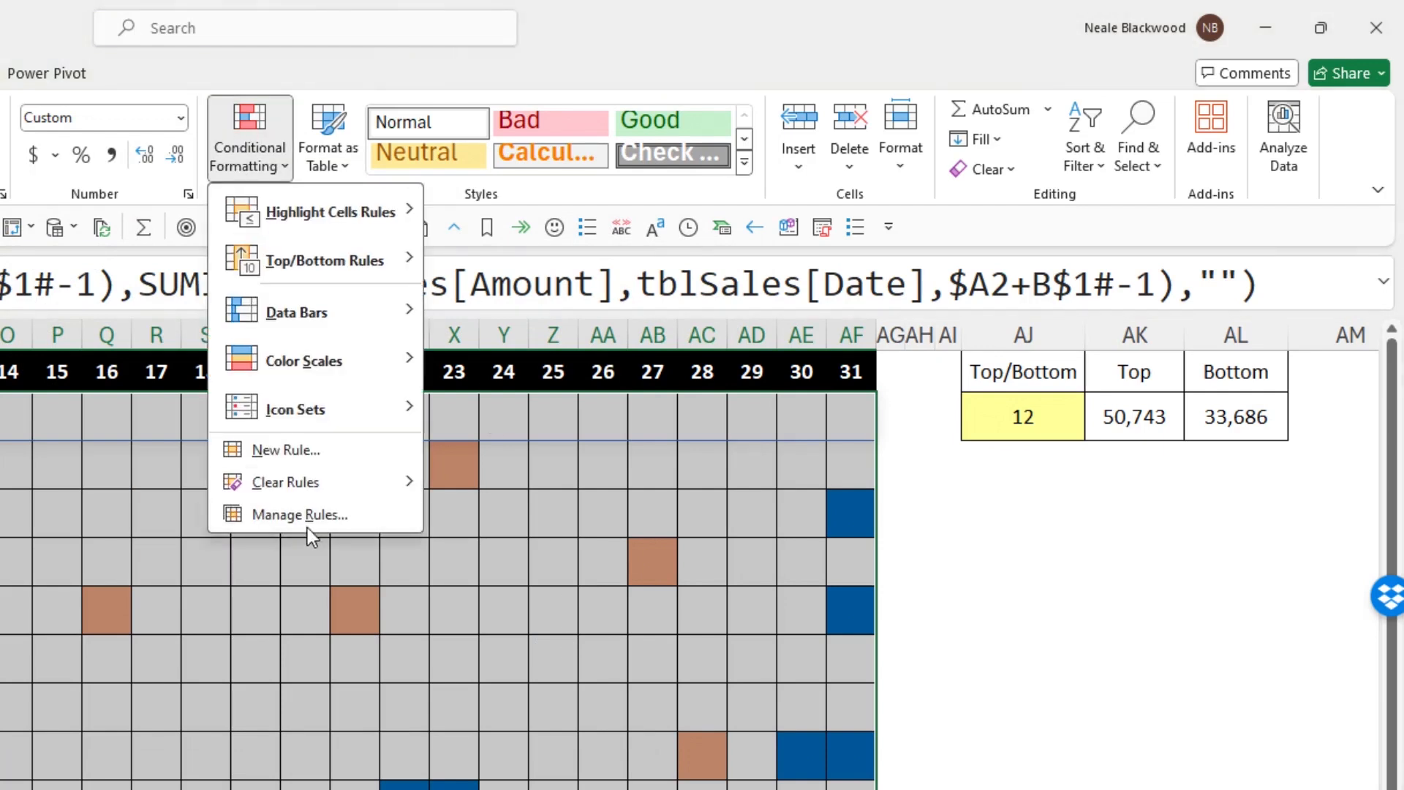
left_click(307, 459)
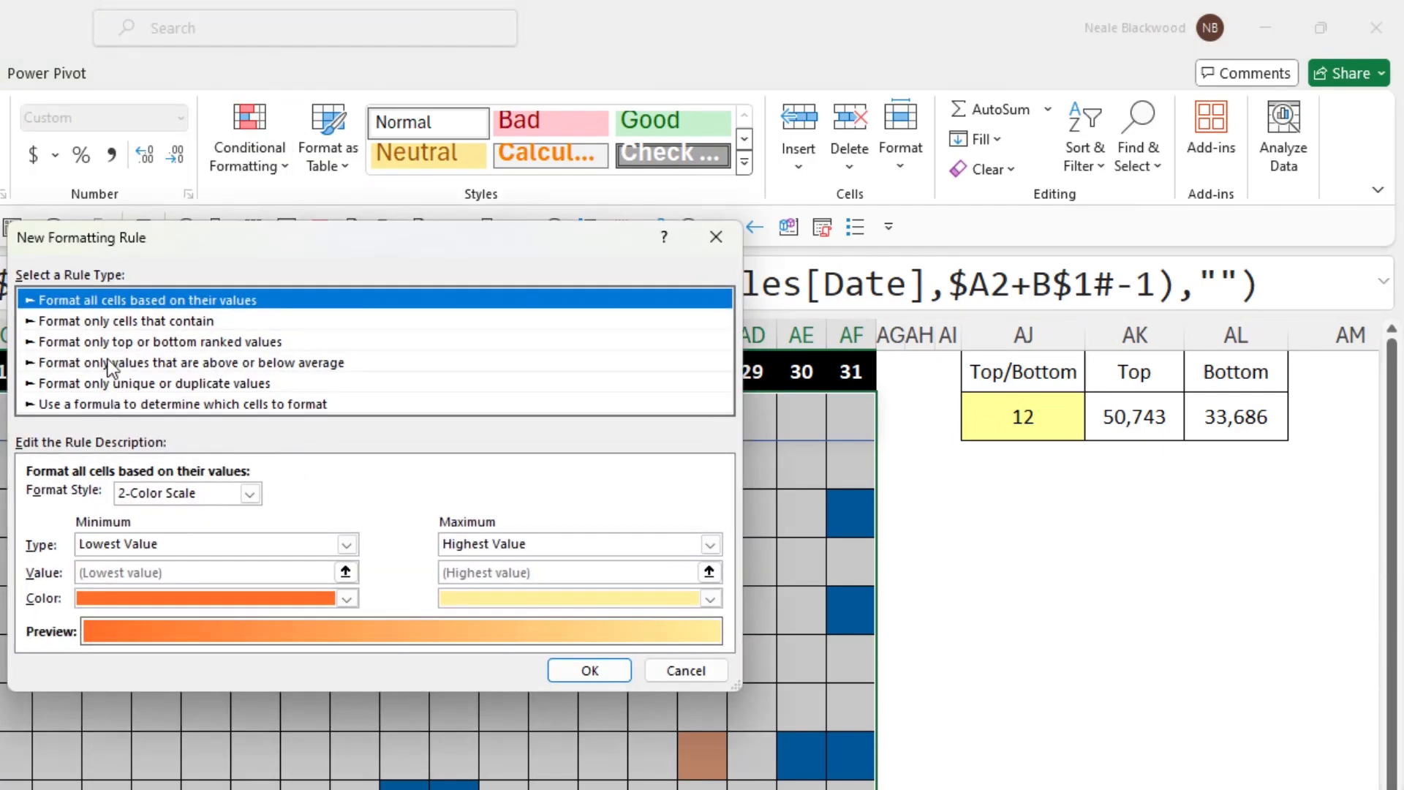
left_click(130, 323)
left_click(187, 497)
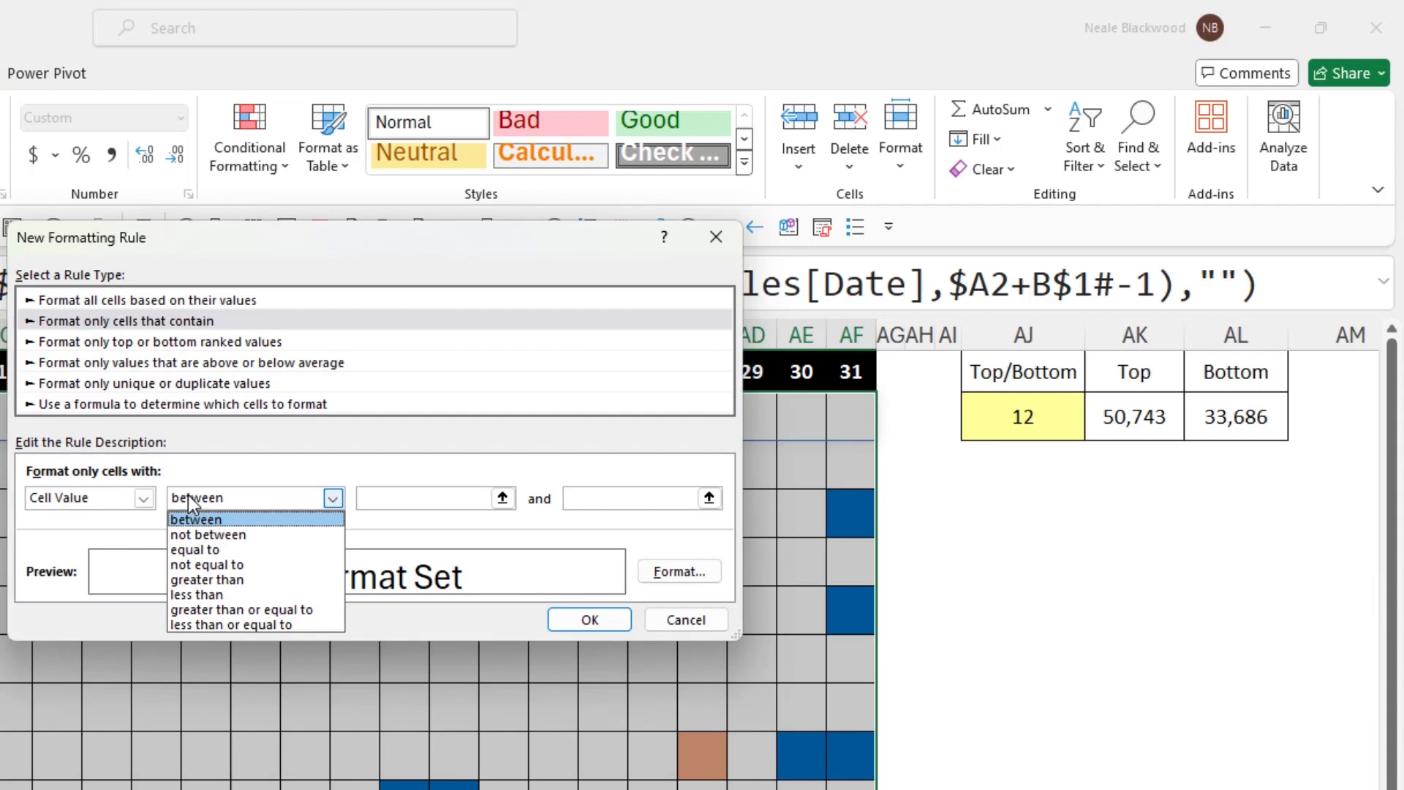
left_click(238, 550)
left_click(410, 497)
type("=\"\"")
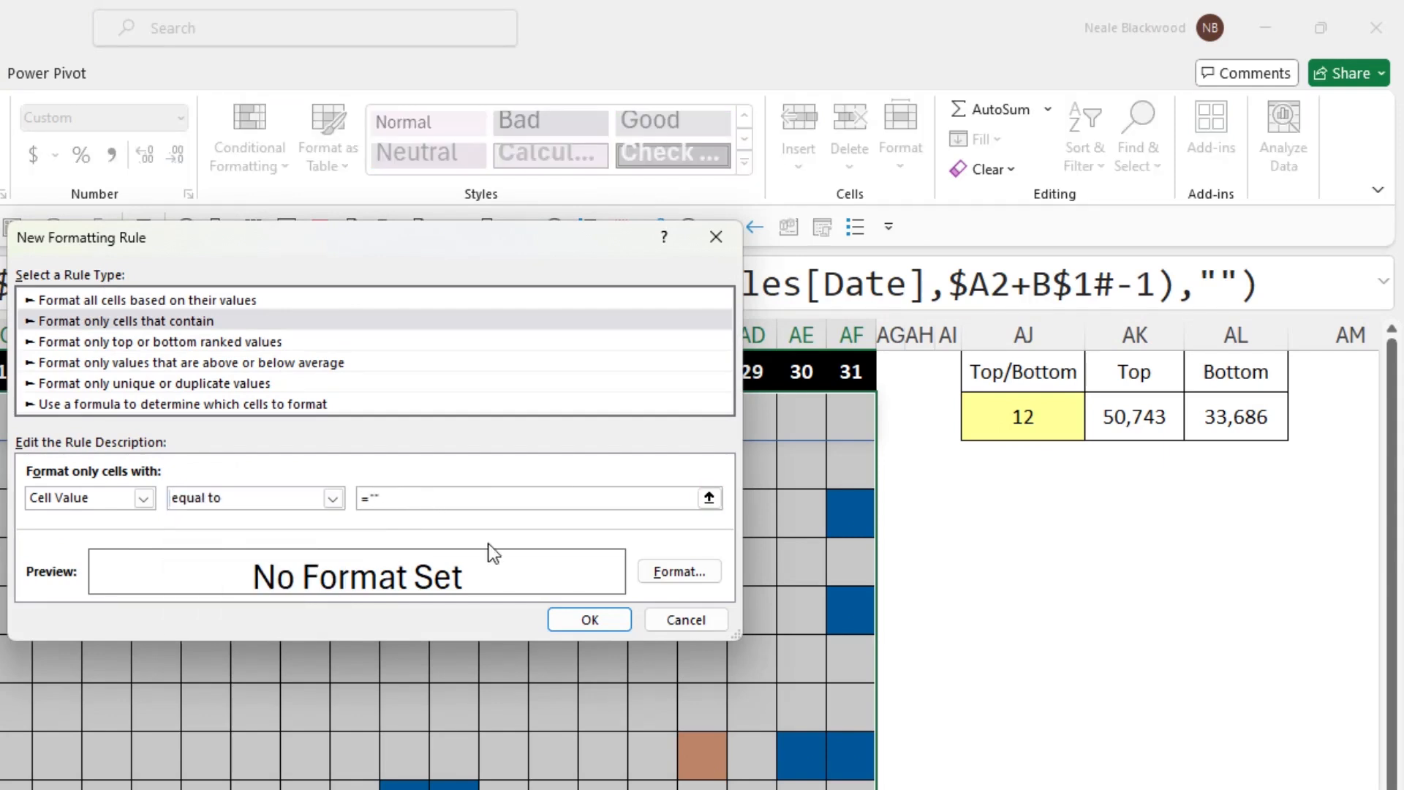
- Assign a solid black fill to the Report 3 blank-cell rule and apply it
left_click(678, 571)
left_click(130, 258)
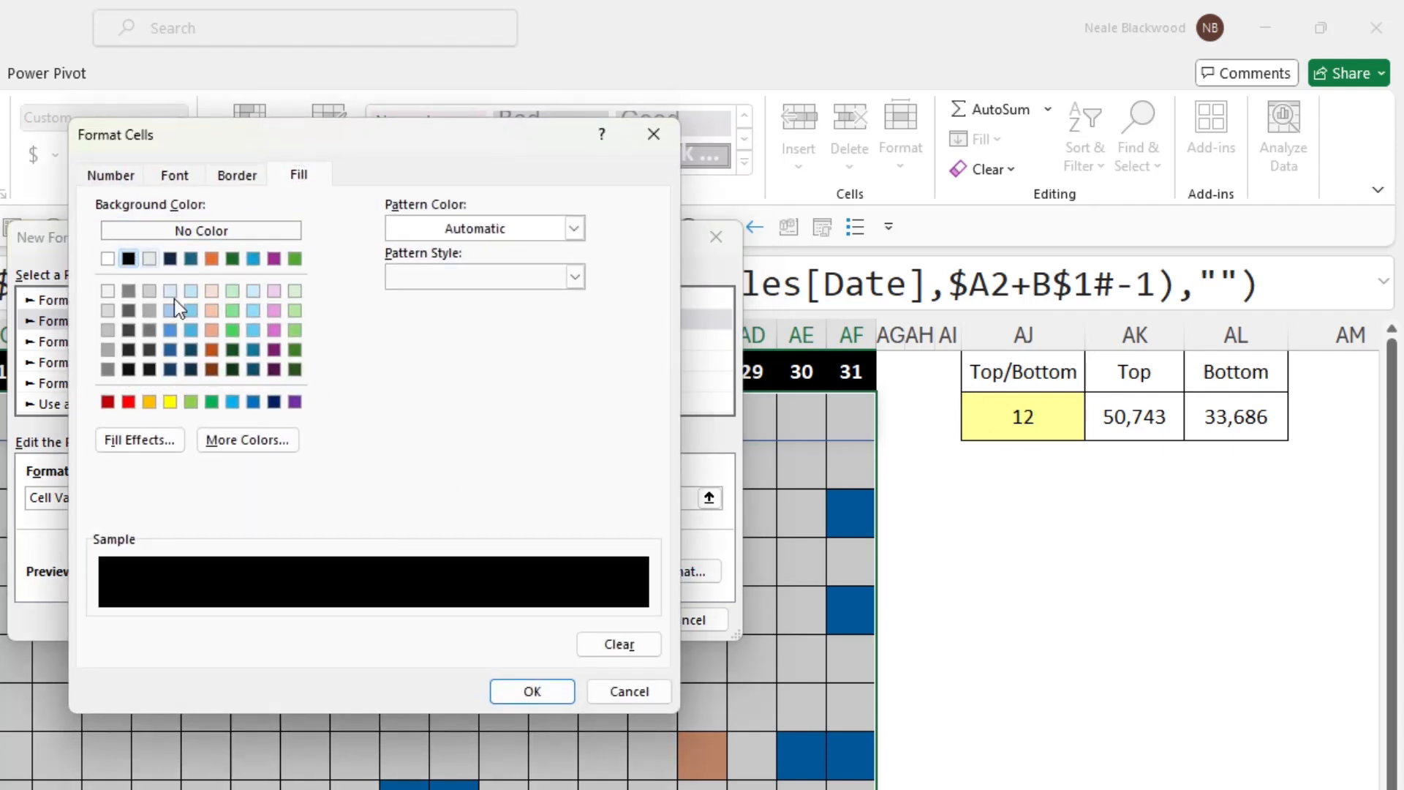
left_click(518, 691)
left_click(591, 620)
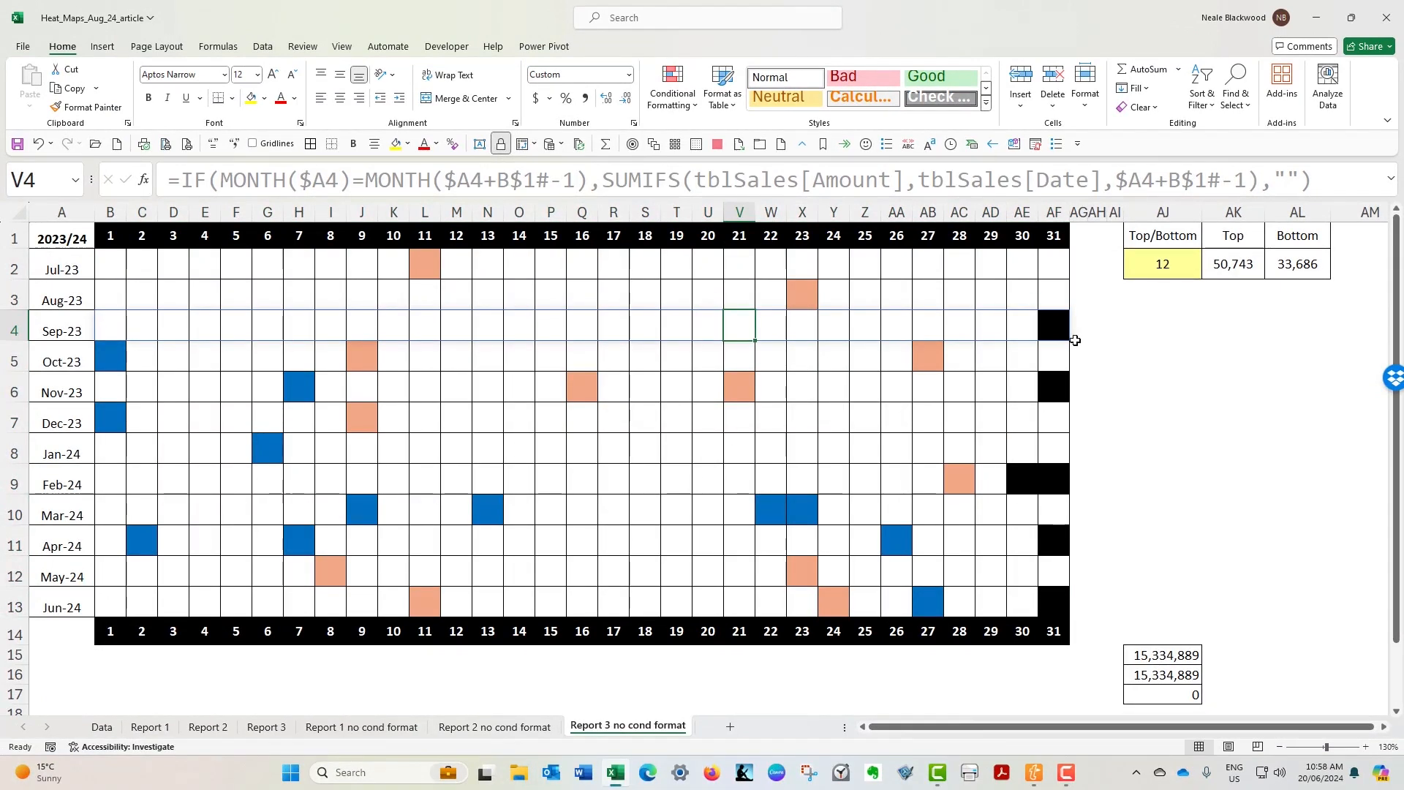
- Set the Top/Bottom number in AJ2 to 6 and reselect that cell
left_click(1189, 270)
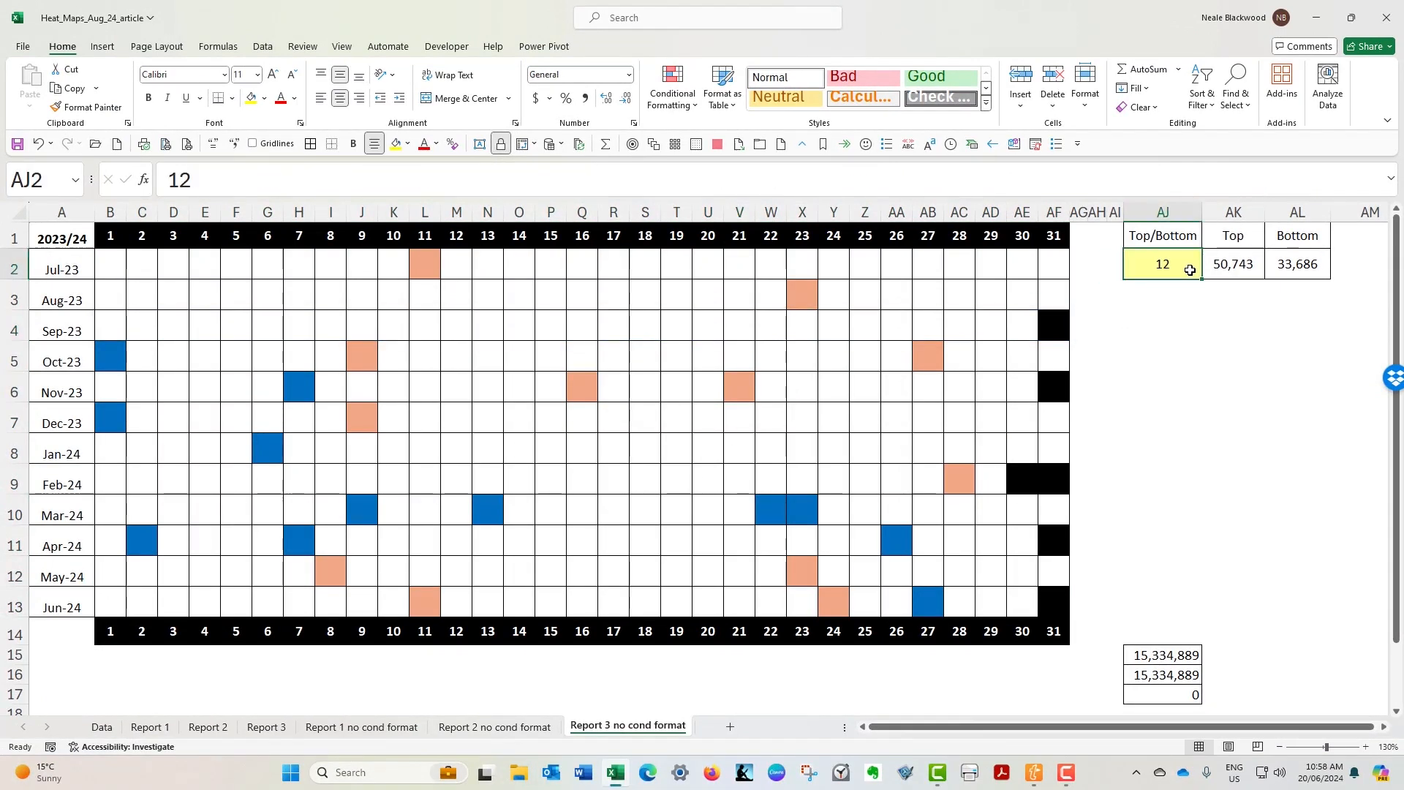
type("6")
key("Return")
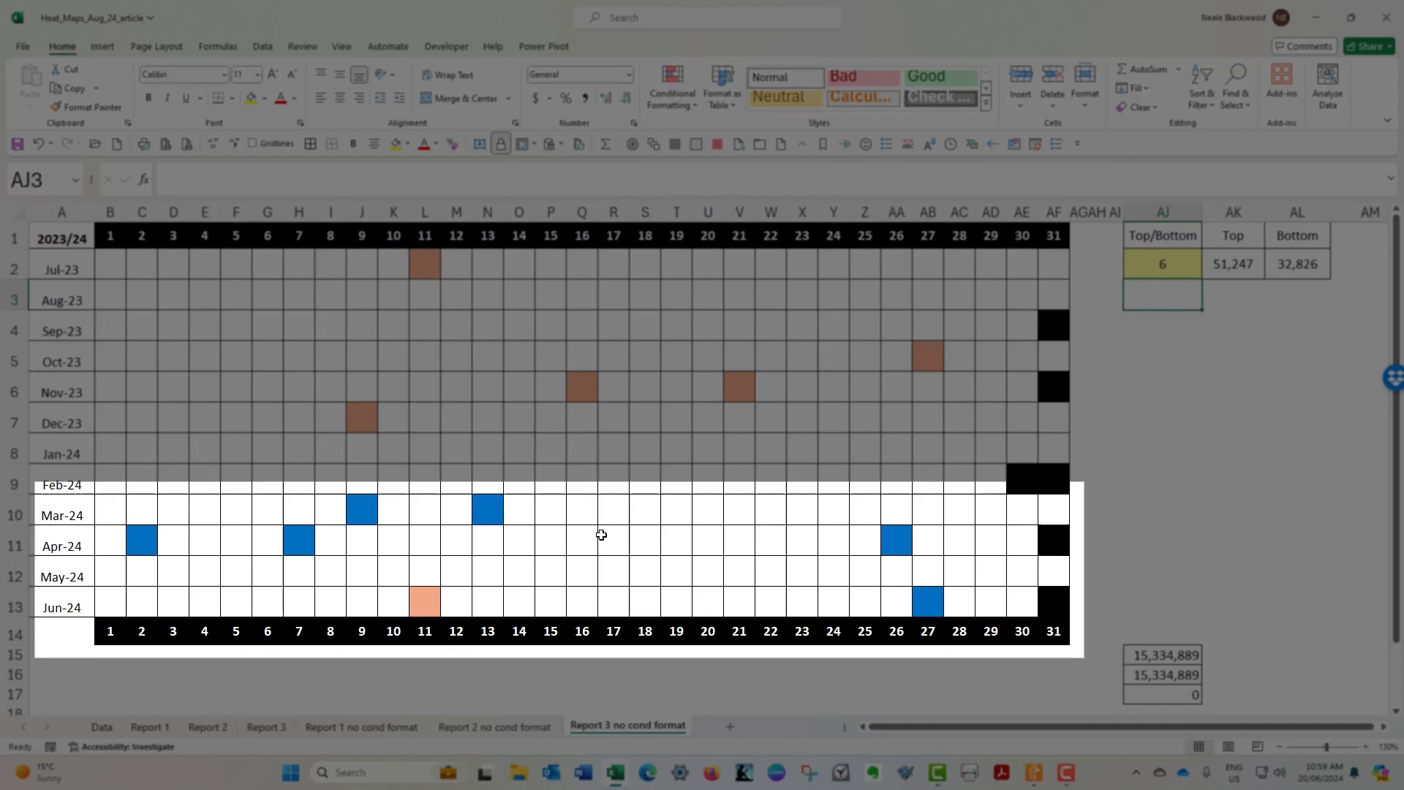
key("Up")
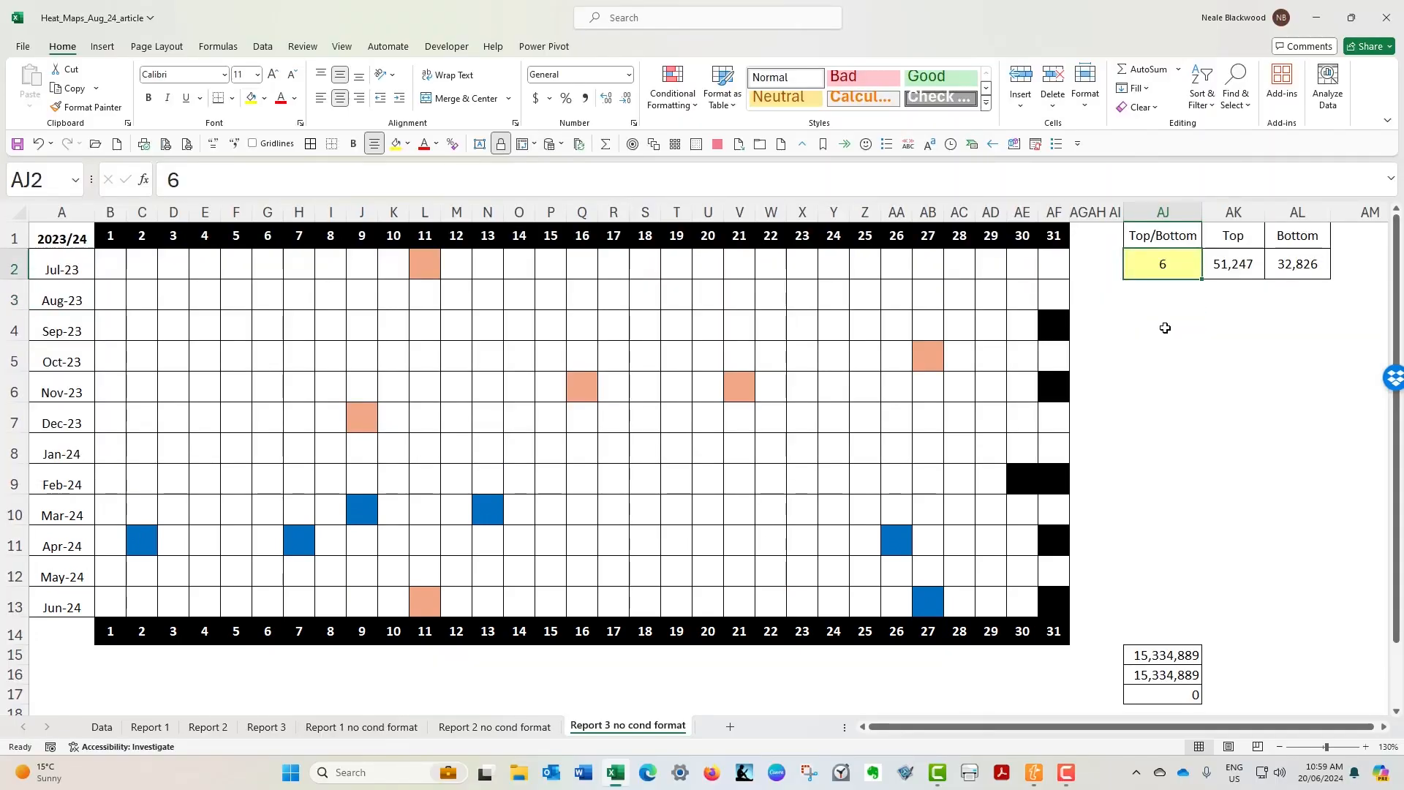